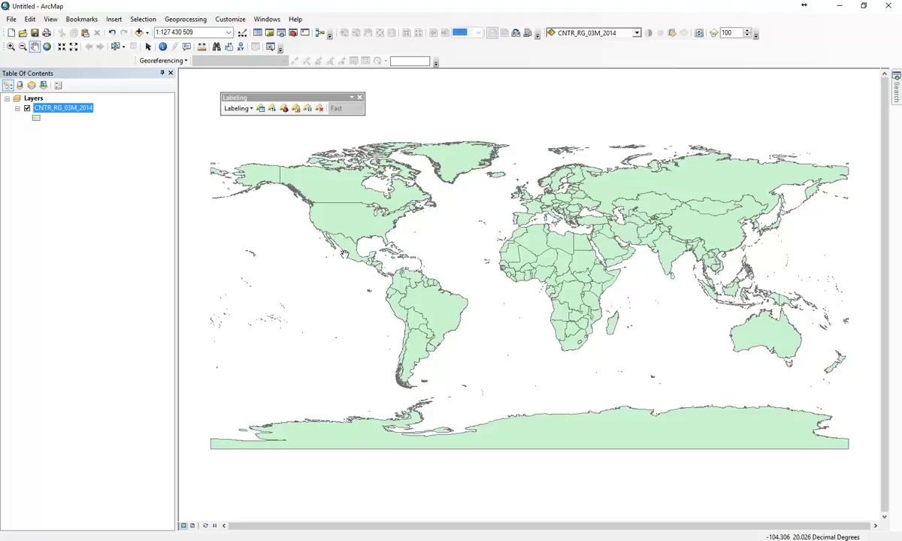
Close the floating Labeling toolbar so only the CNTR_RG_03M_2014 layer shows.
{"action": "left_click", "coordinate": [360, 98]}
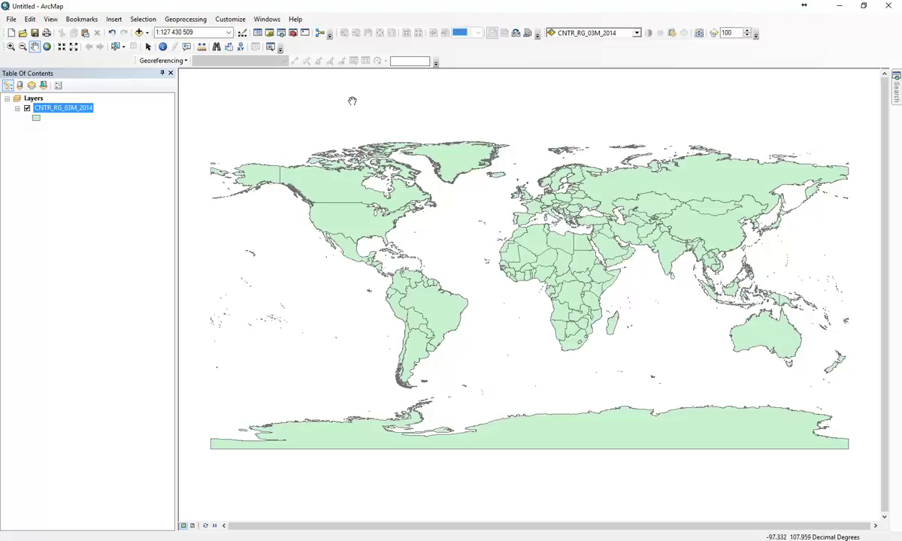
{"action": "right_click", "coordinate": [76, 108]}
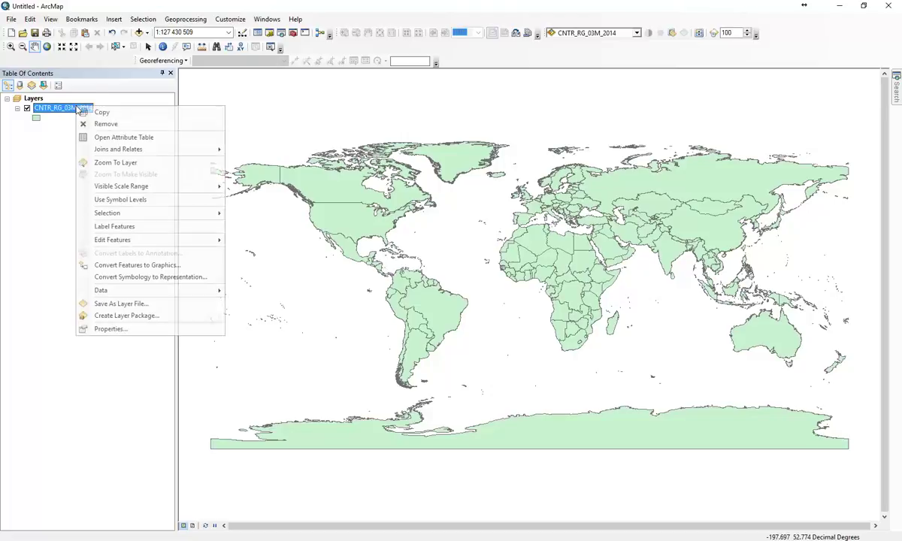
{"action": "left_click", "coordinate": [116, 139]}
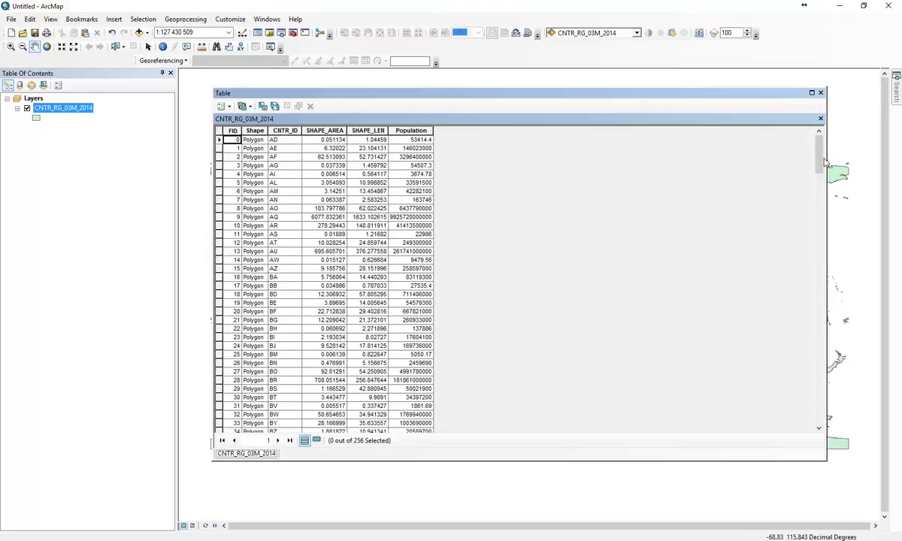
{"action": "left_click", "coordinate": [820, 92]}
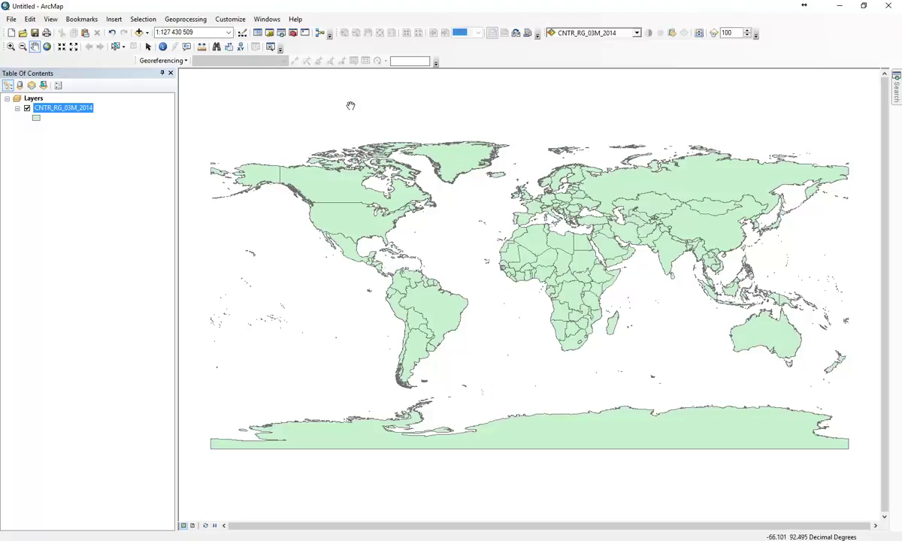
{"action": "left_click", "coordinate": [164, 47]}
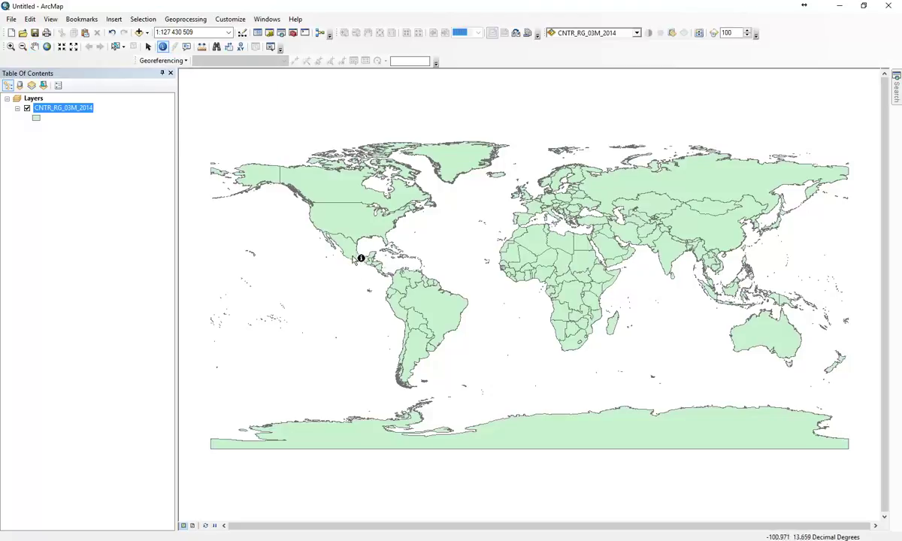
{"action": "left_click", "coordinate": [579, 266]}
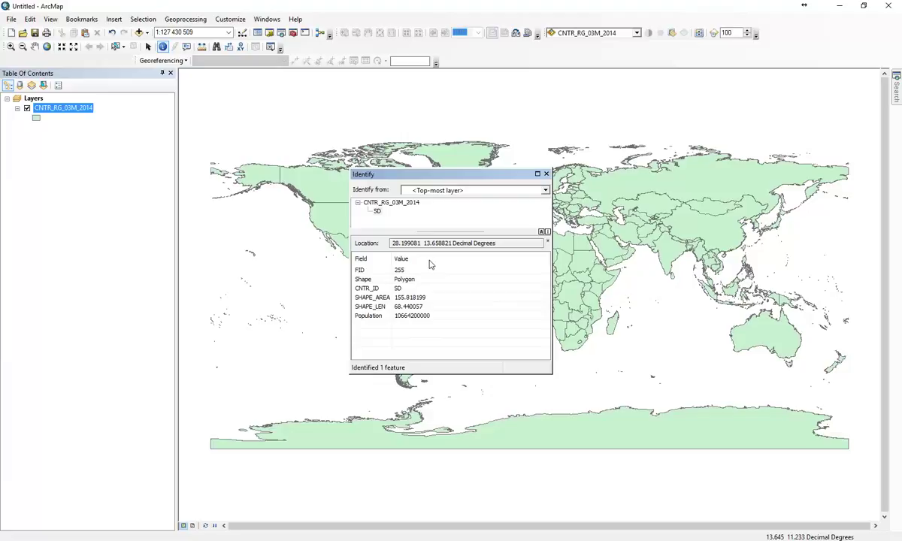
{"action": "left_click", "coordinate": [644, 180]}
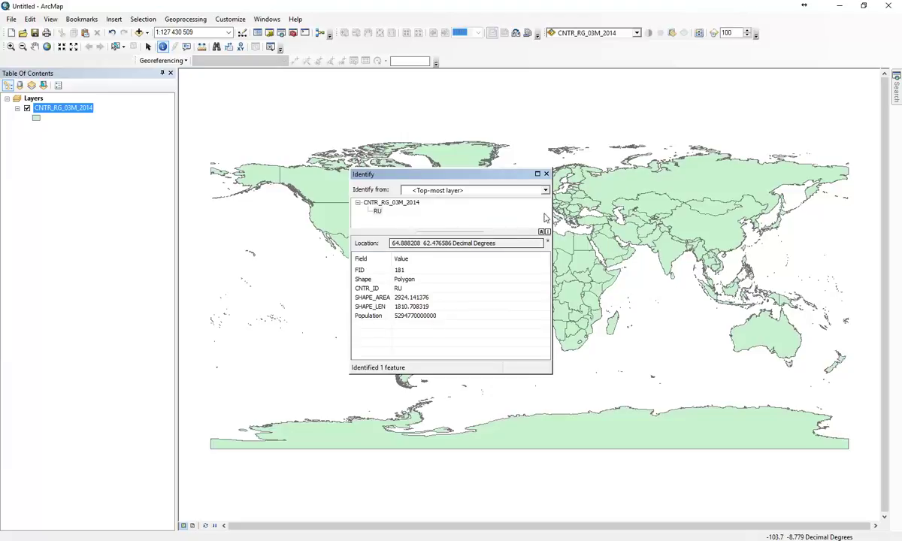
{"action": "left_click", "coordinate": [546, 173]}
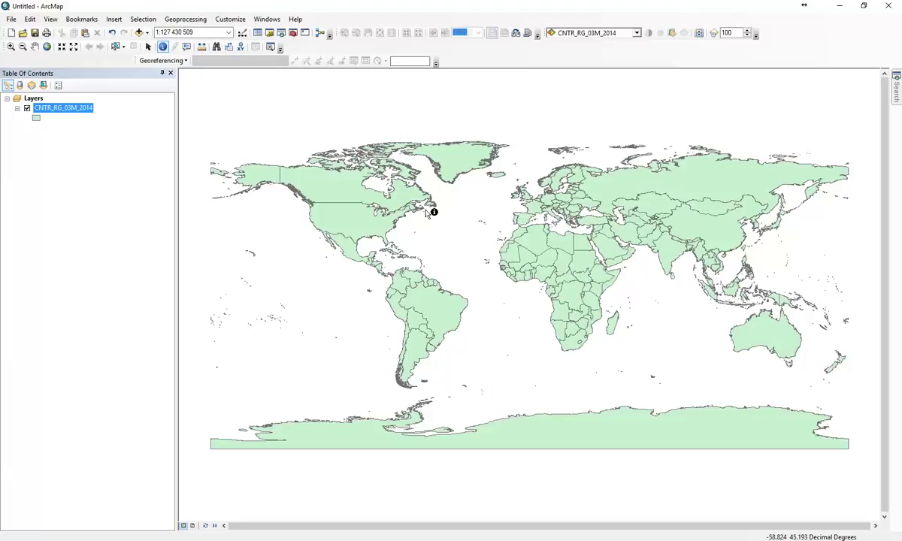
{"action": "right_click", "coordinate": [65, 108]}
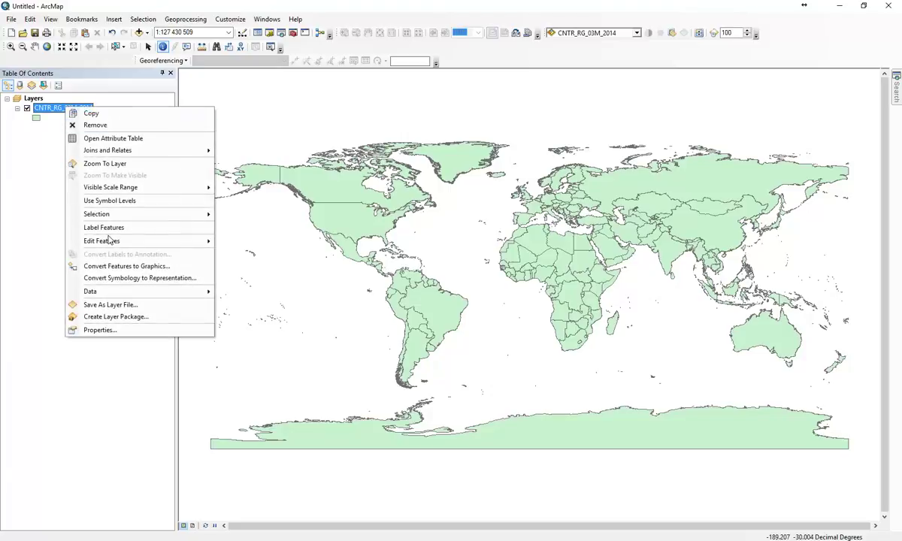
{"action": "left_click", "coordinate": [100, 330]}
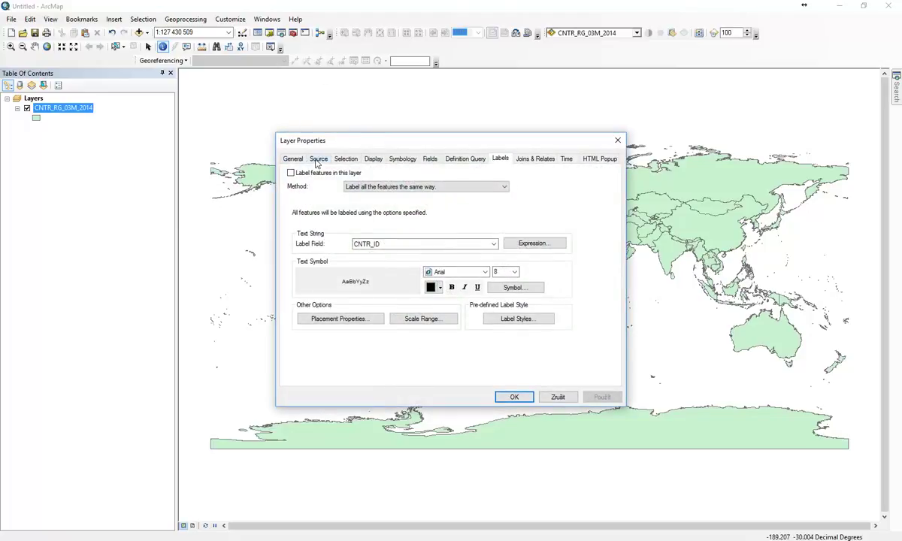
{"action": "left_click", "coordinate": [317, 161]}
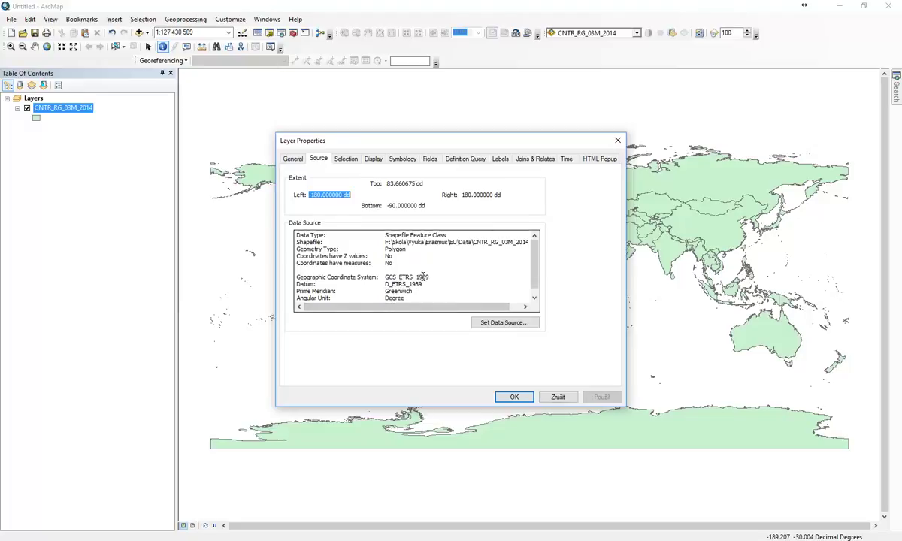
{"action": "left_click_drag", "start_coordinate": [386, 276], "coordinate": [430, 278]}
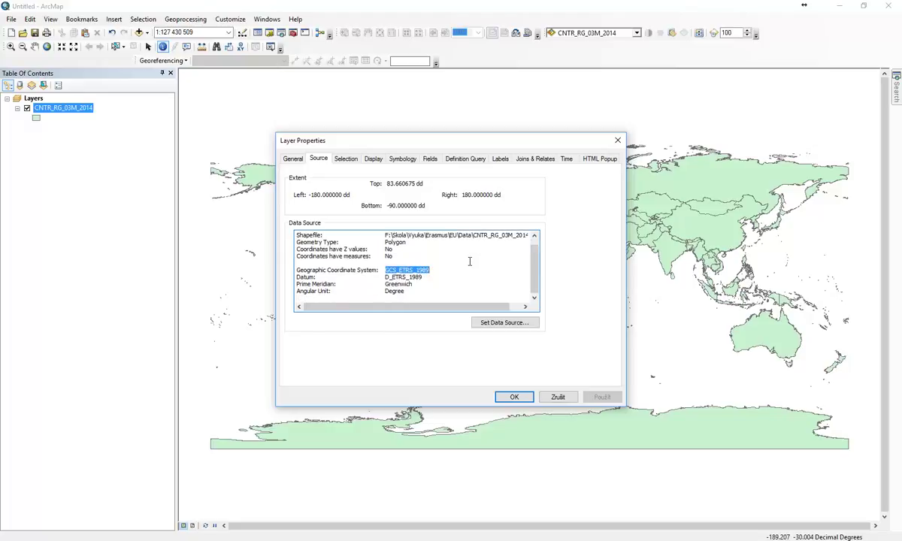
{"action": "left_click", "coordinate": [556, 398]}
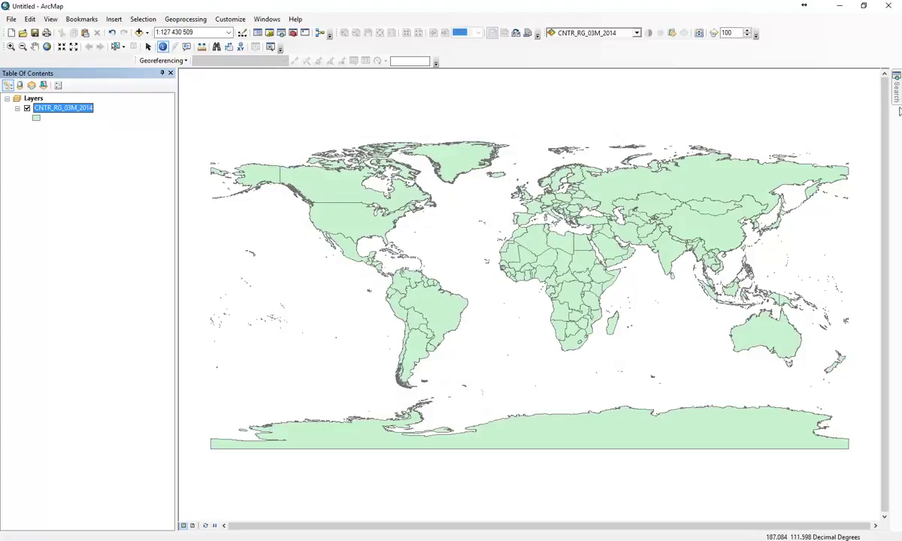
Search the geoprocessing tools for 'project' and open the Project (Data Management) tool.
{"action": "left_click", "coordinate": [896, 87]}
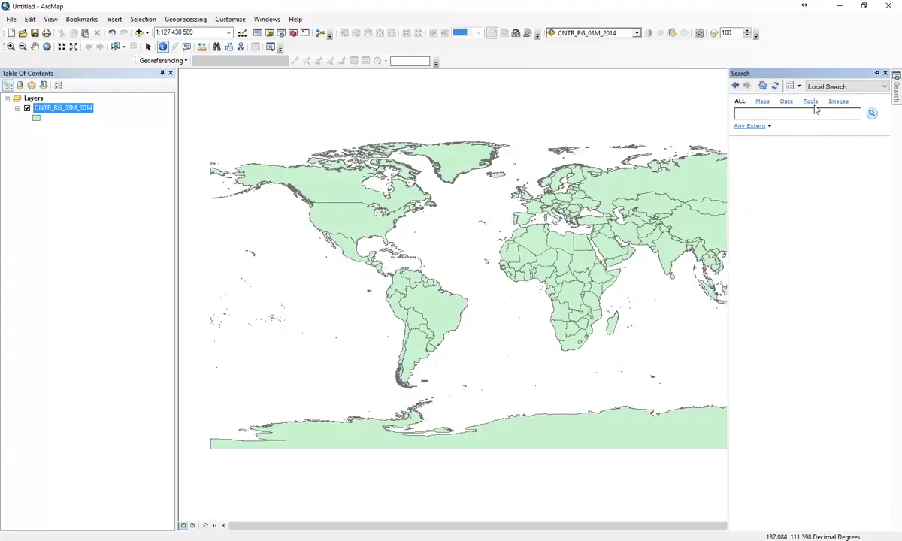
{"action": "left_click", "coordinate": [811, 102]}
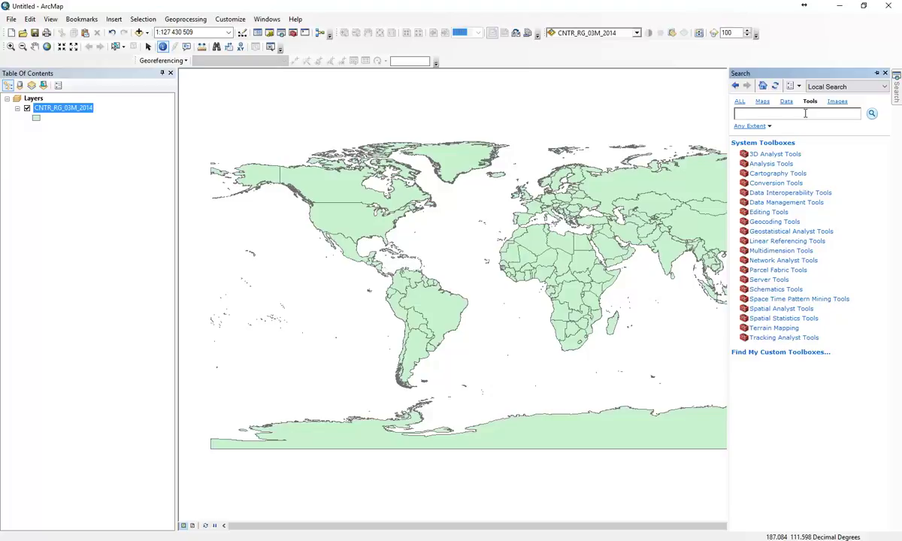
{"action": "type", "text": "project"}
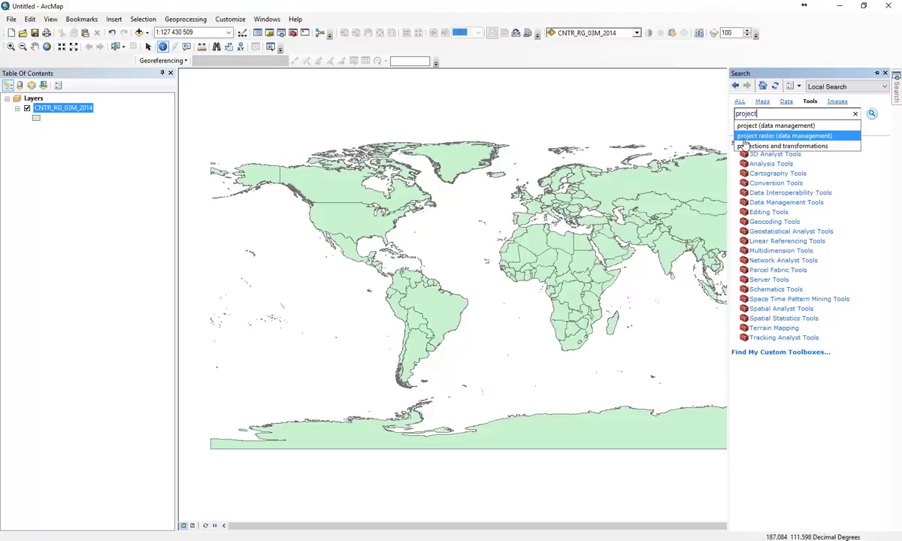
{"action": "left_click", "coordinate": [749, 128]}
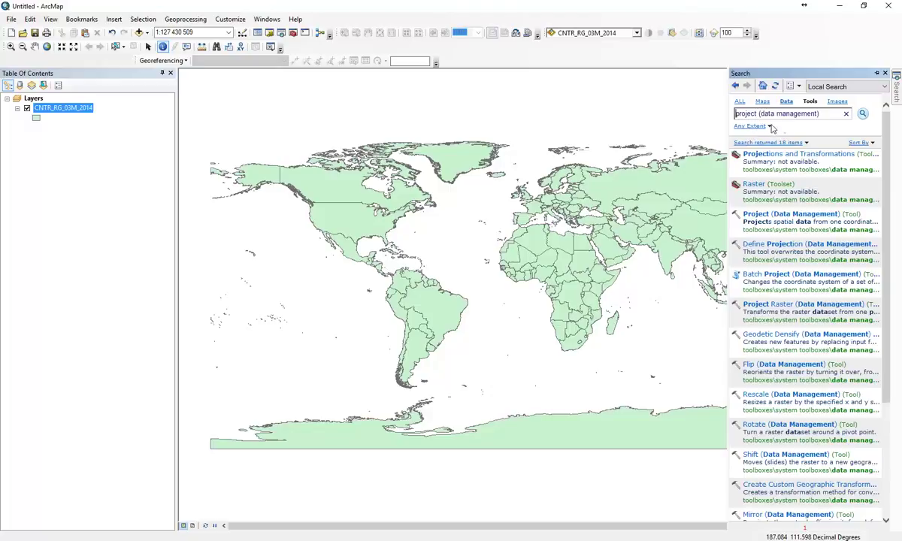
{"action": "left_click", "coordinate": [765, 215]}
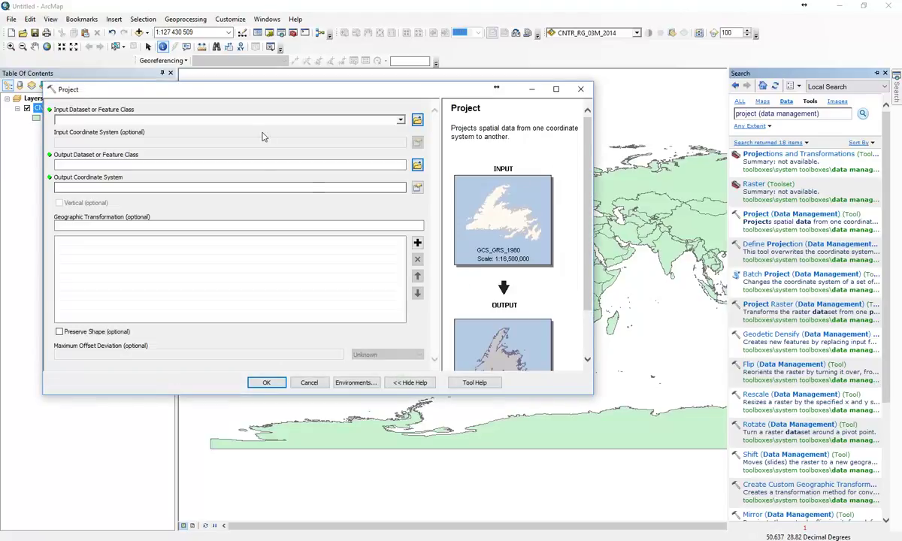
Set CNTR_RG_03M_2014 as the Project tool's input layer.
{"action": "left_click_drag", "start_coordinate": [237, 91], "coordinate": [400, 96]}
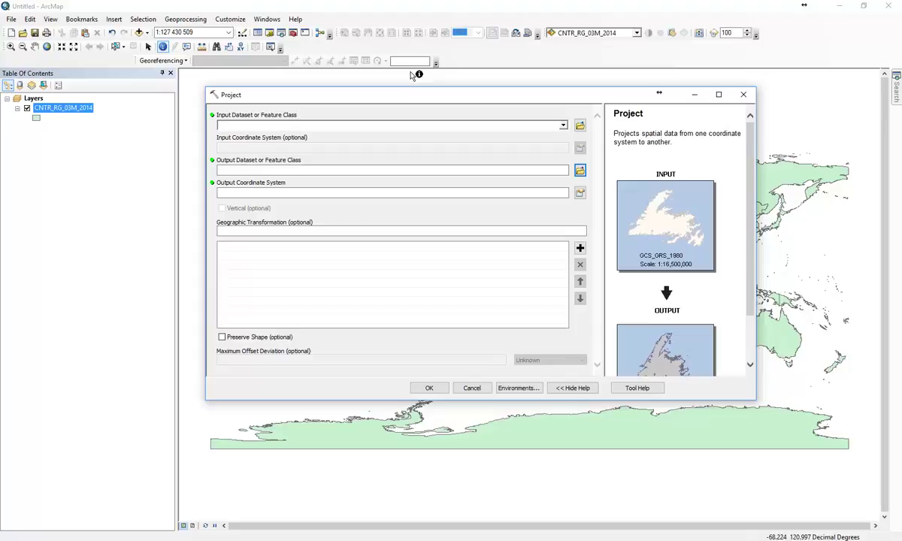
{"action": "left_click", "coordinate": [529, 122]}
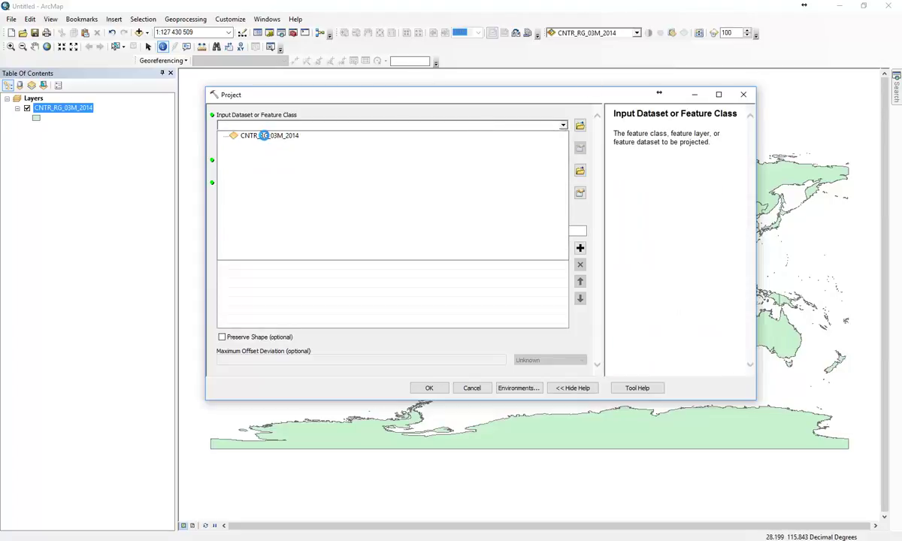
{"action": "left_click", "coordinate": [262, 136]}
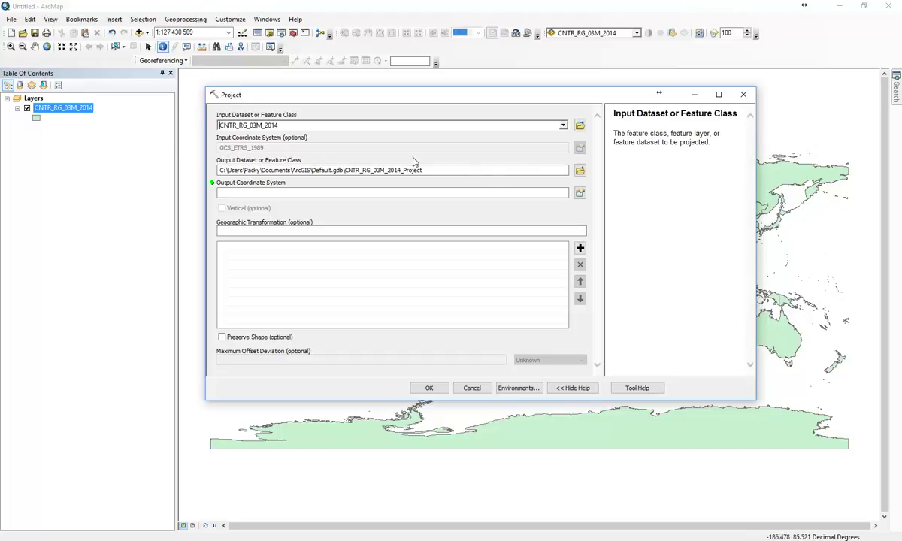
Set the output dataset to World_Web_Mercator in F:\Skola\Vyuka\Erasmus.
{"action": "left_click", "coordinate": [580, 170]}
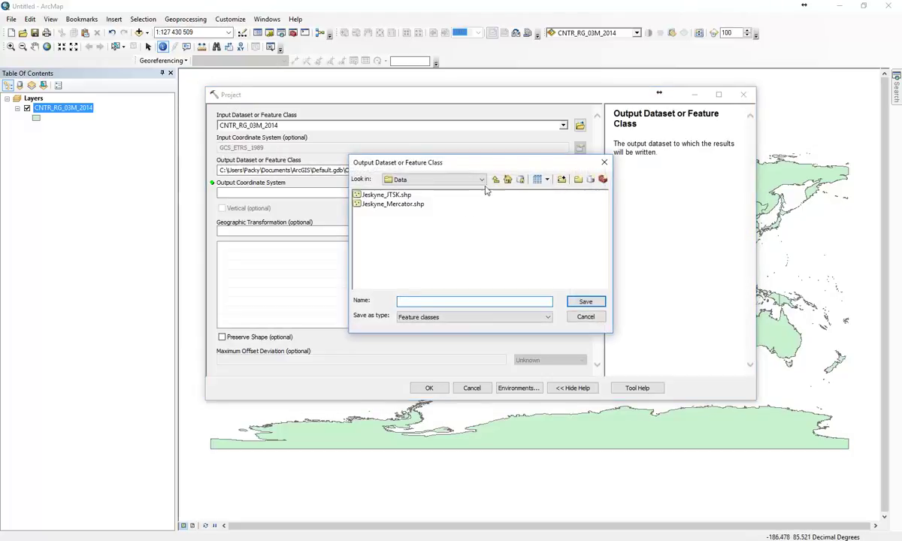
{"action": "left_click", "coordinate": [457, 179]}
{"action": "scroll", "coordinate": [451, 226], "scroll_direction": "up", "scroll_amount": 3}
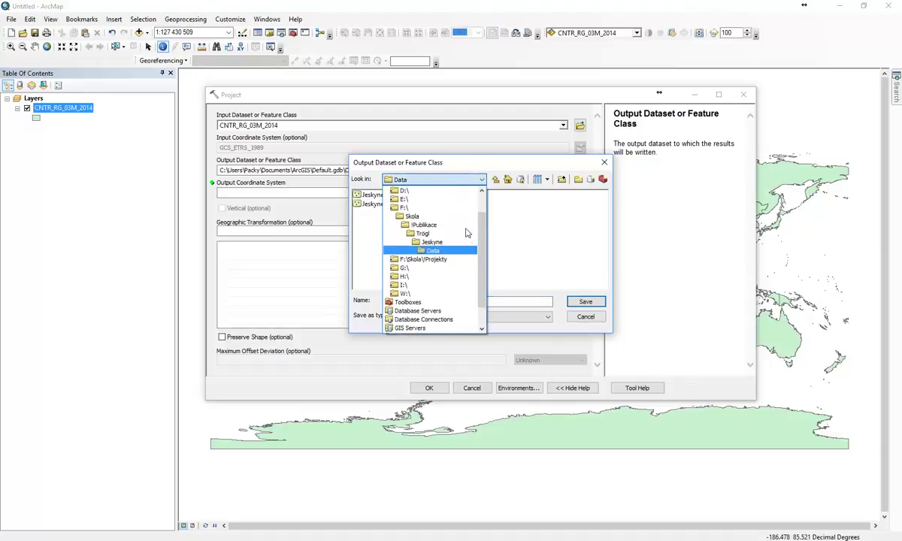
{"action": "left_click", "coordinate": [432, 208]}
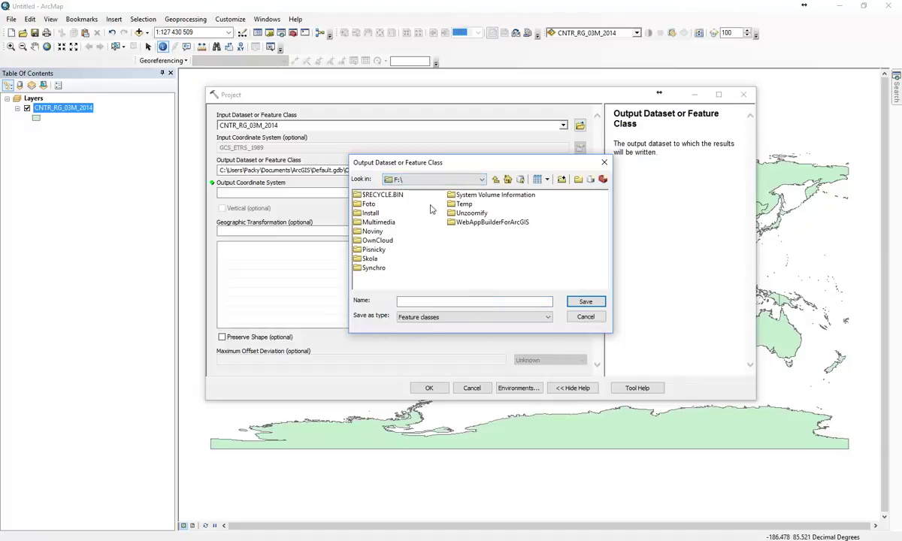
{"action": "double_click", "coordinate": [369, 258]}
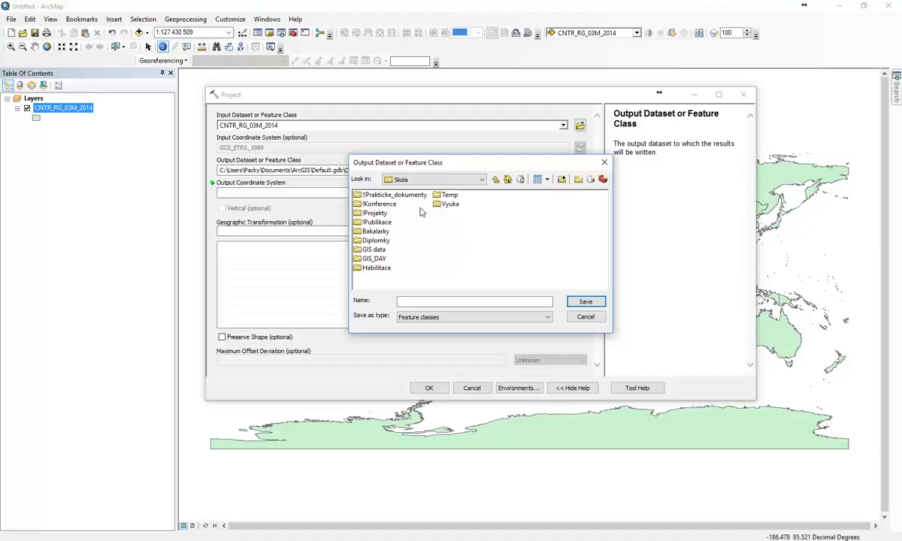
{"action": "double_click", "coordinate": [443, 209]}
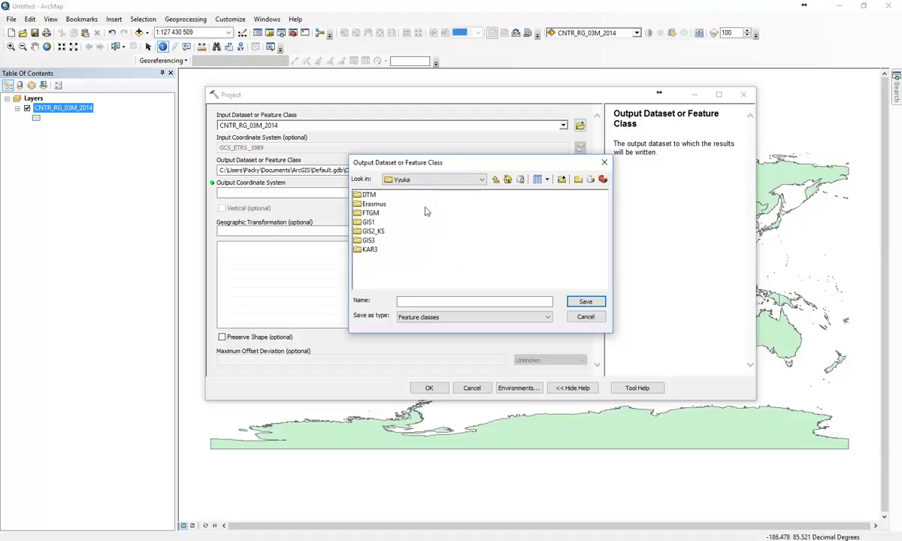
{"action": "double_click", "coordinate": [369, 203]}
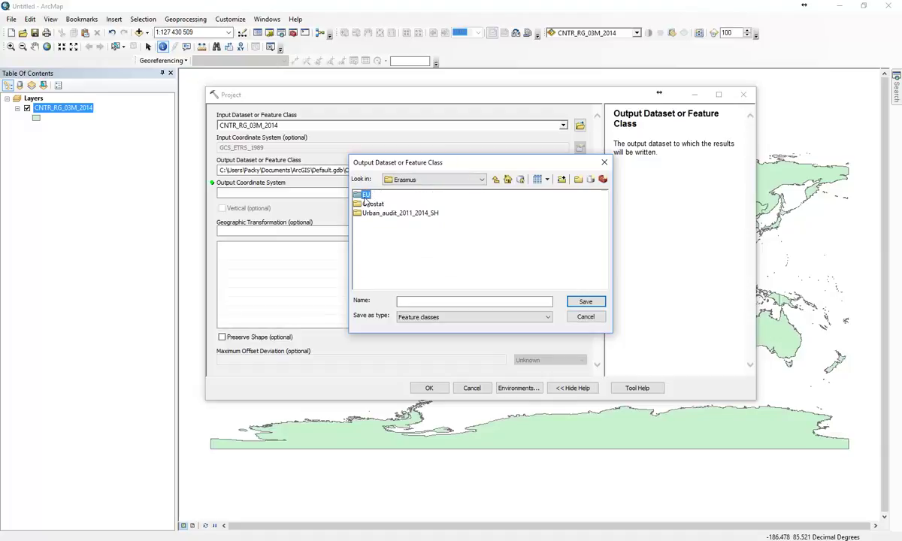
{"action": "double_click", "coordinate": [366, 195]}
{"action": "left_click", "coordinate": [495, 180]}
{"action": "left_click", "coordinate": [434, 301]}
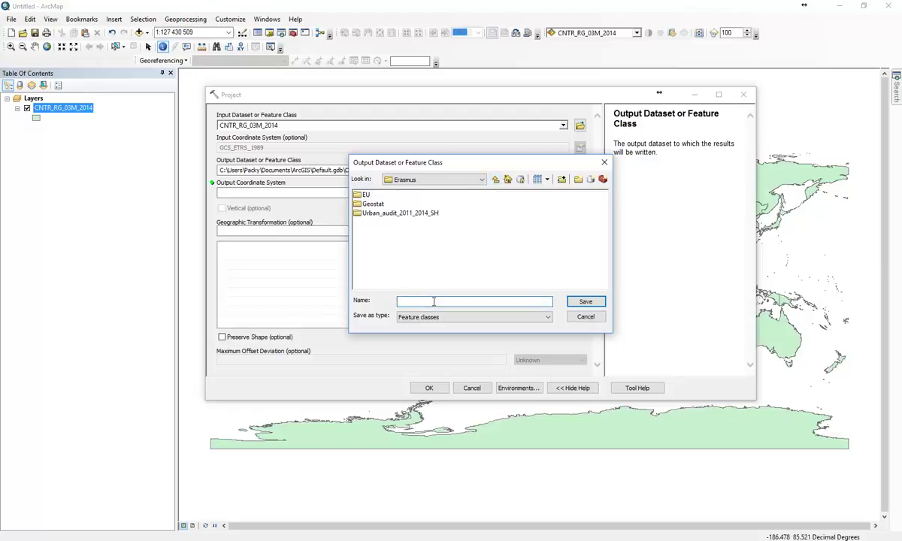
{"action": "type", "text": "Wrocl"}
{"action": "type", "text": "ld"}
{"action": "type", "text": "_Web_"}
{"action": "type", "text": "Mercator"}
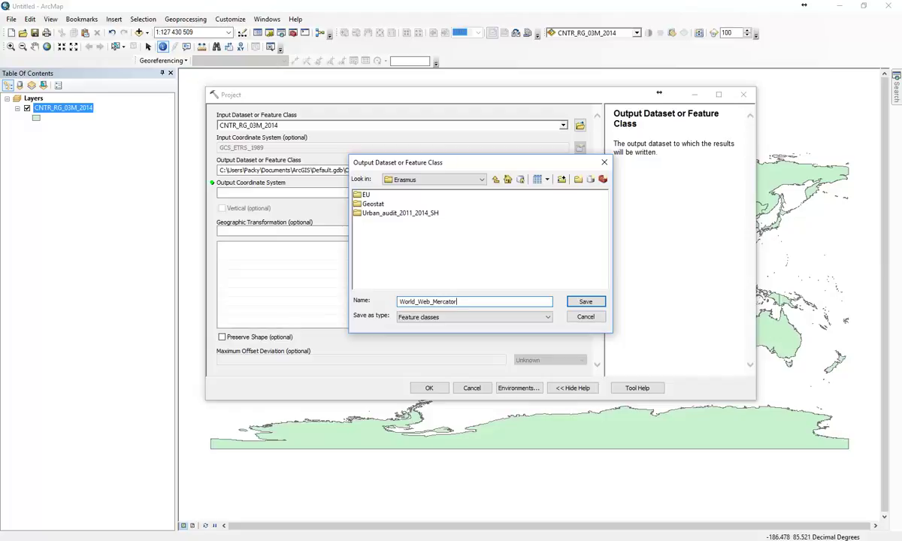
{"action": "left_click", "coordinate": [585, 302]}
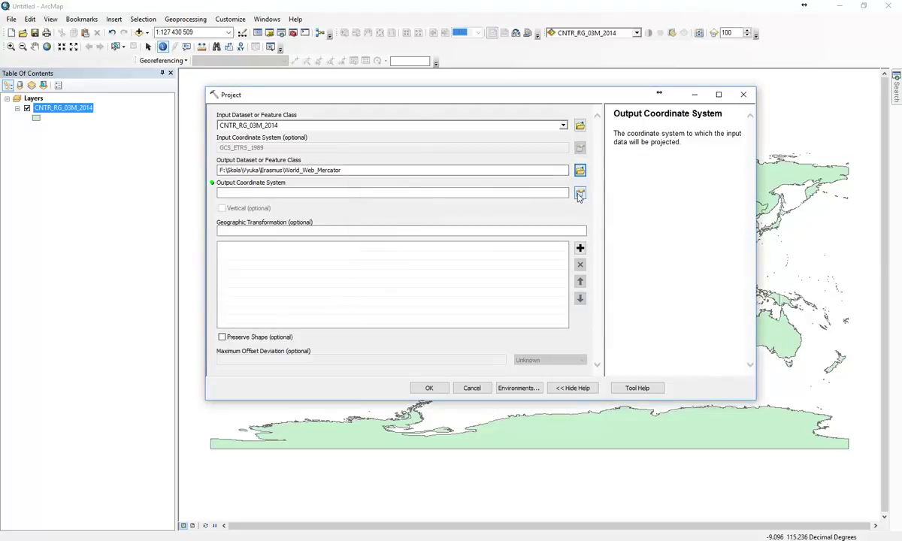
Set the output coordinate system to WGS 1984 Web Mercator (auxiliary sphere) and run the projection.
{"action": "left_click", "coordinate": [579, 194]}
{"action": "left_click", "coordinate": [423, 205]}
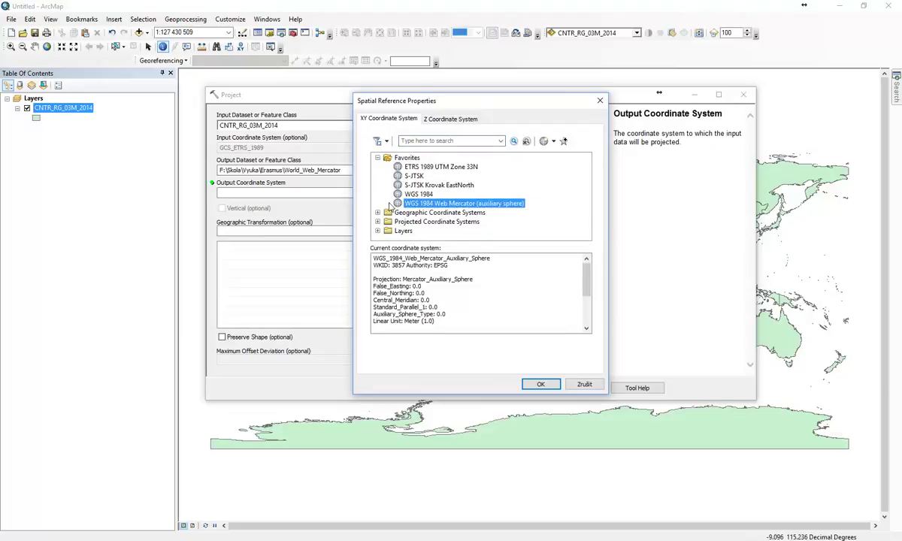
{"action": "left_click", "coordinate": [421, 141]}
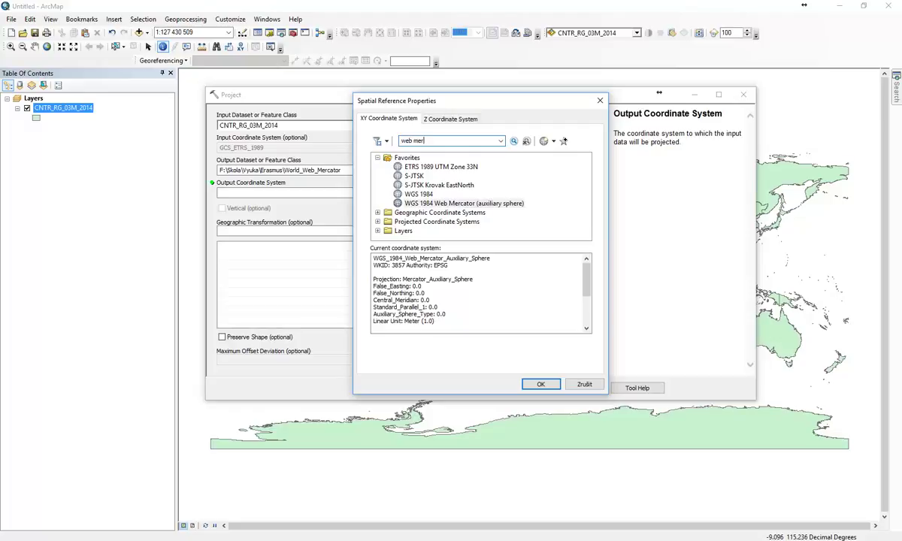
{"action": "type", "text": "web mercator"}
{"action": "key", "text": "Return"}
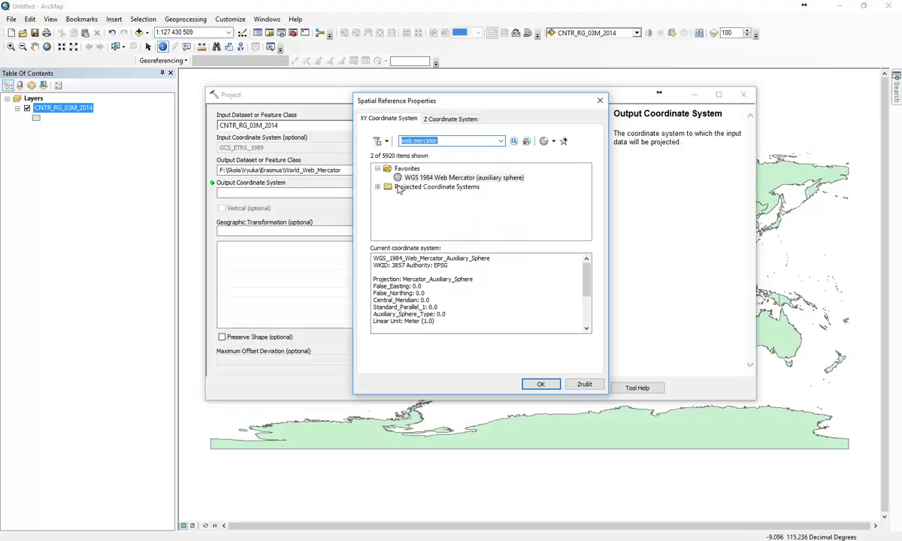
{"action": "left_click", "coordinate": [377, 186]}
{"action": "left_click", "coordinate": [388, 195]}
{"action": "left_click", "coordinate": [434, 205]}
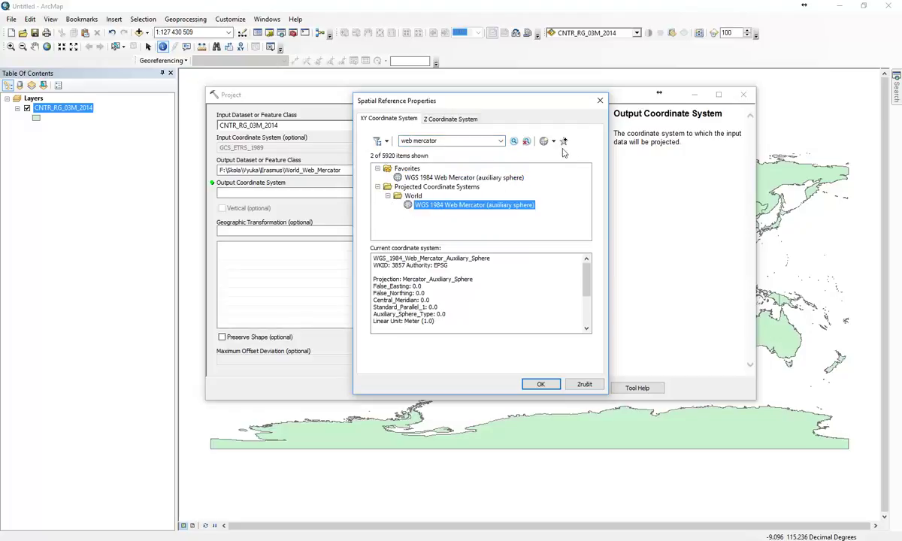
{"action": "left_click", "coordinate": [540, 384]}
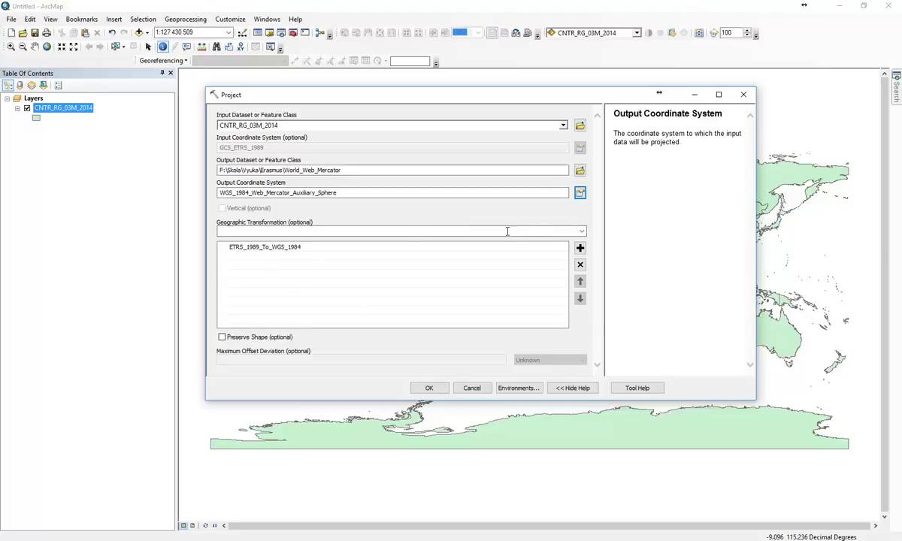
{"action": "left_click", "coordinate": [428, 388]}
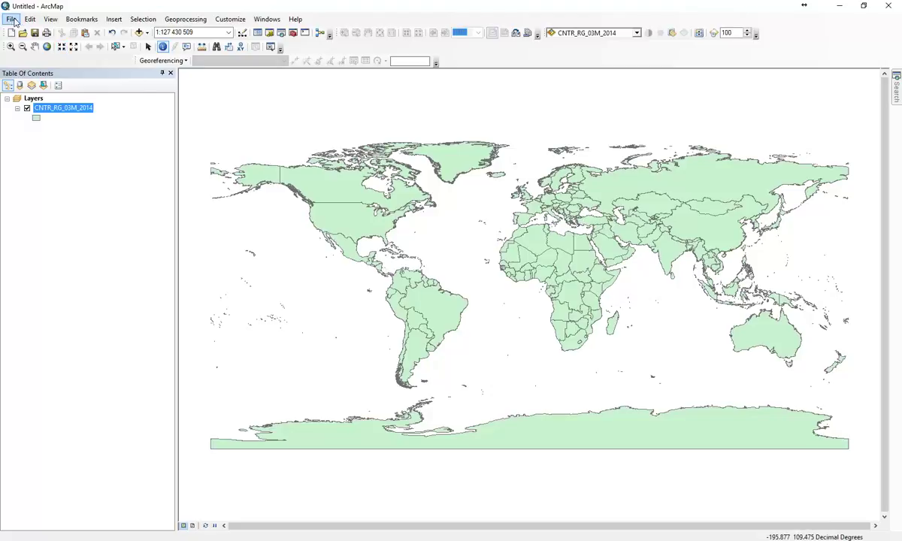
Start a new blank map without saving the old one and add World_Web_Mercator.shp.
{"action": "left_click", "coordinate": [12, 33]}
{"action": "left_click", "coordinate": [593, 395]}
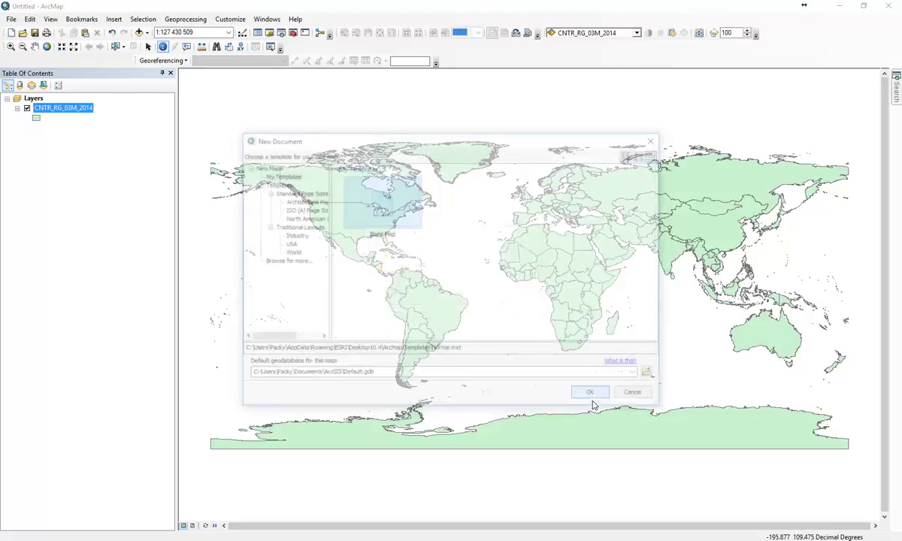
{"action": "left_click", "coordinate": [453, 300]}
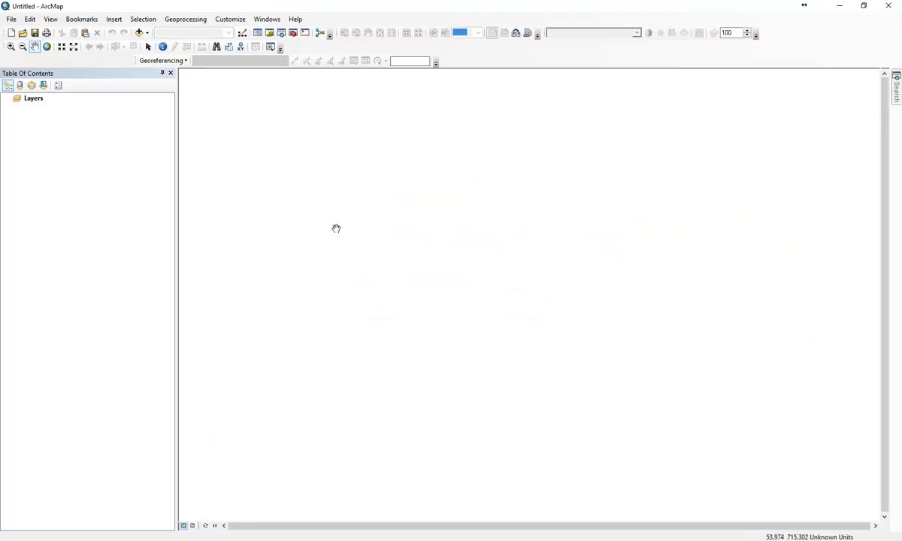
{"action": "left_click", "coordinate": [139, 32]}
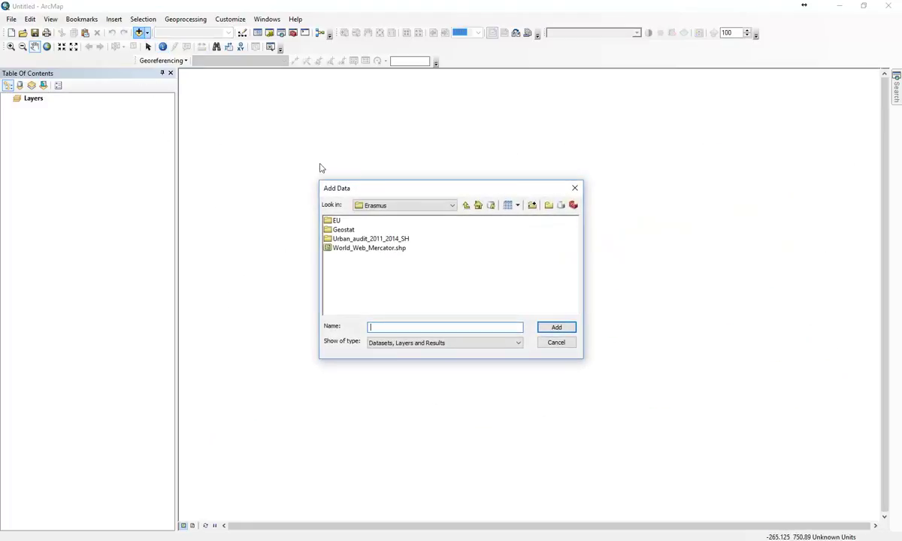
{"action": "left_click", "coordinate": [372, 248]}
{"action": "left_click", "coordinate": [559, 327]}
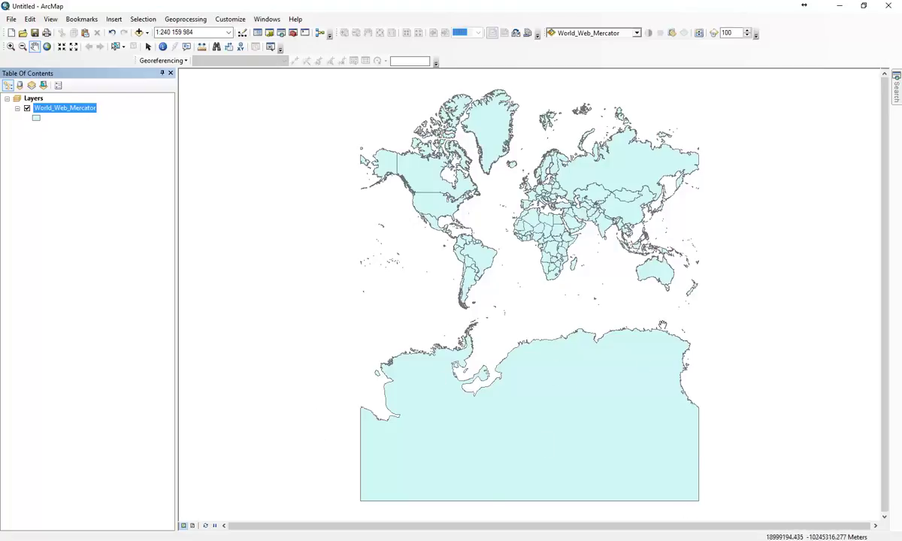
Pan and zoom the map to centre on Europe.
{"action": "left_click_drag", "start_coordinate": [662, 325], "coordinate": [662, 480]}
{"action": "scroll", "coordinate": [551, 349], "scroll_direction": "up", "scroll_amount": 3}
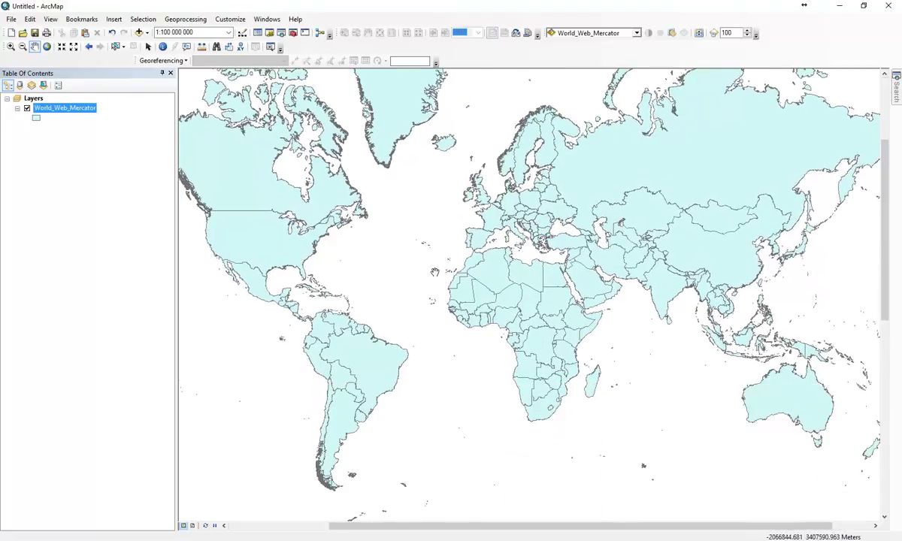
{"action": "left_click_drag", "start_coordinate": [435, 272], "coordinate": [503, 276]}
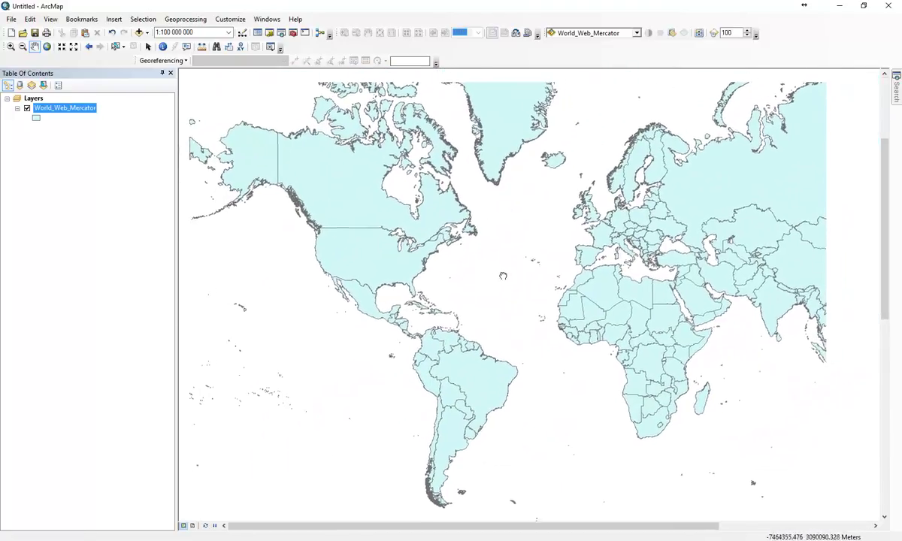
{"action": "scroll", "coordinate": [400, 257], "scroll_direction": "up", "scroll_amount": 3}
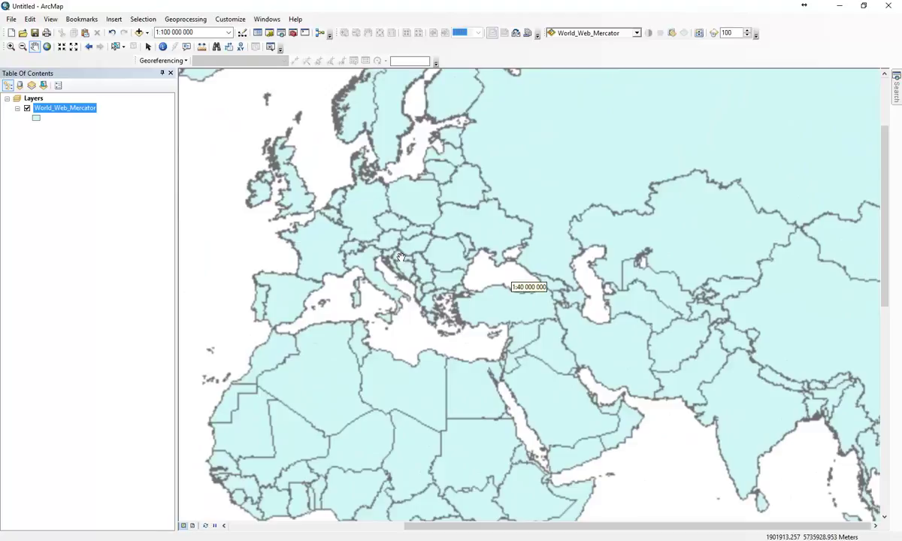
{"action": "scroll", "coordinate": [465, 304], "scroll_direction": "up", "scroll_amount": 2}
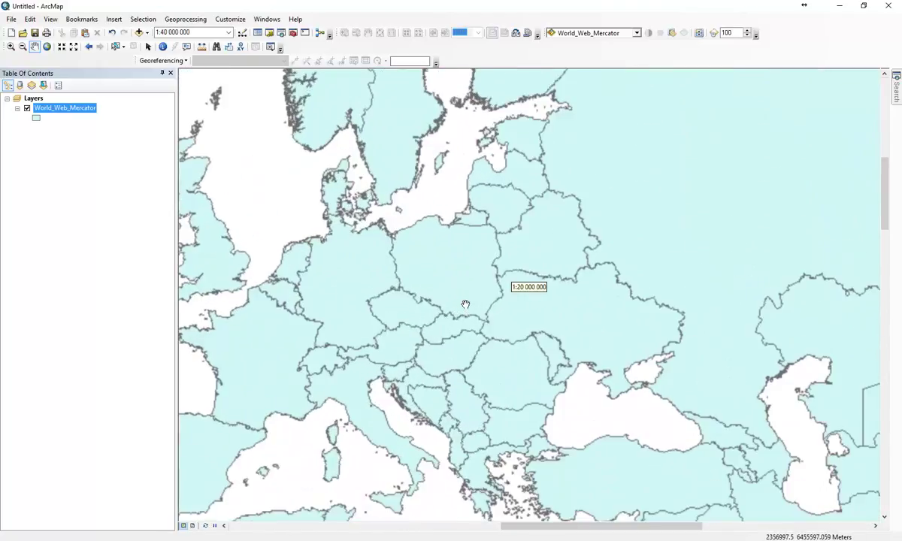
{"action": "scroll", "coordinate": [465, 304], "scroll_direction": "up", "scroll_amount": 2}
{"action": "left_click_drag", "start_coordinate": [318, 370], "coordinate": [524, 318]}
{"action": "scroll", "coordinate": [641, 230], "scroll_direction": "down", "scroll_amount": 2}
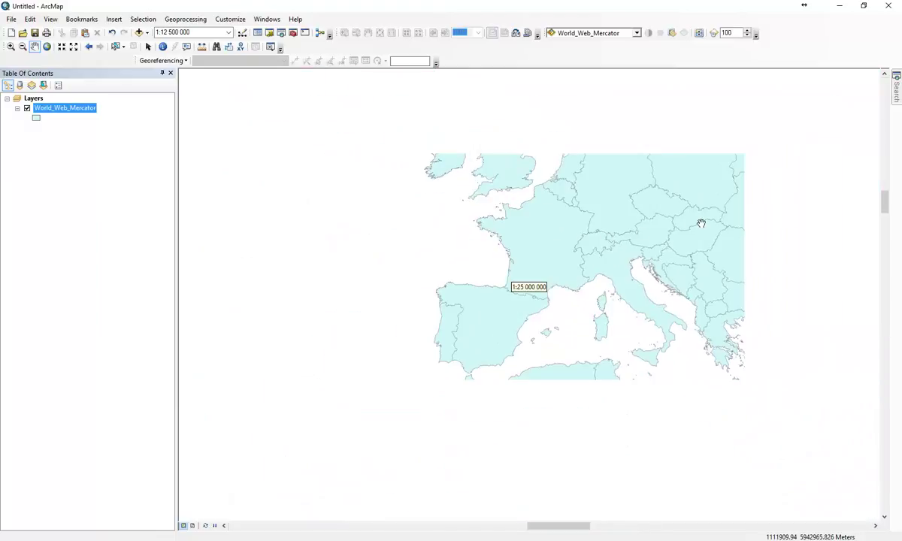
{"action": "left_click_drag", "start_coordinate": [598, 197], "coordinate": [454, 262]}
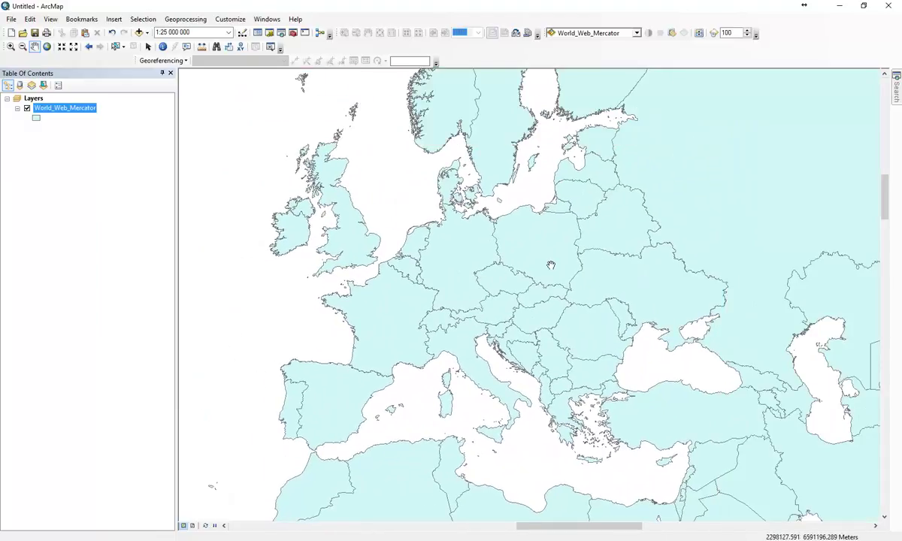
{"action": "left_click_drag", "start_coordinate": [551, 265], "coordinate": [517, 276]}
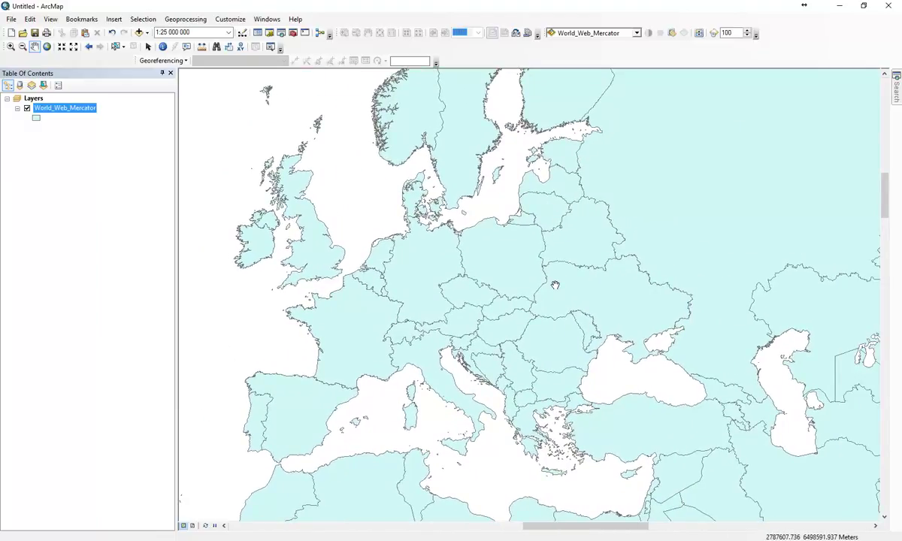
{"action": "scroll", "coordinate": [551, 279], "scroll_direction": "up", "scroll_amount": 1}
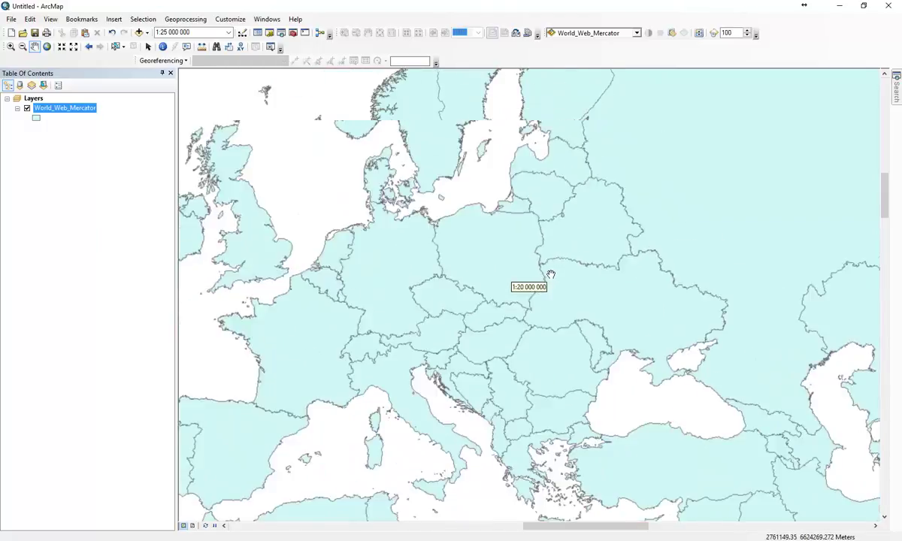
{"action": "scroll", "coordinate": [550, 276], "scroll_direction": "down", "scroll_amount": 2}
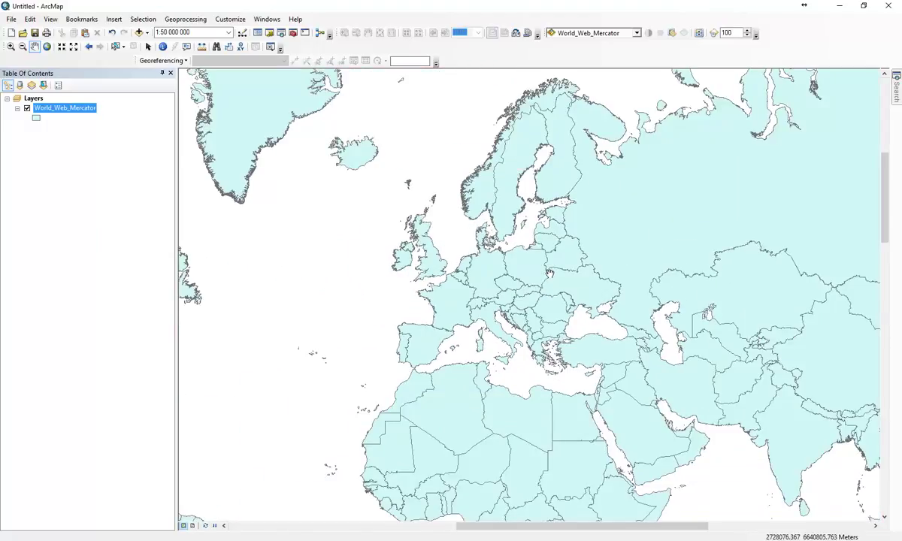
{"action": "left_click_drag", "start_coordinate": [550, 273], "coordinate": [505, 284]}
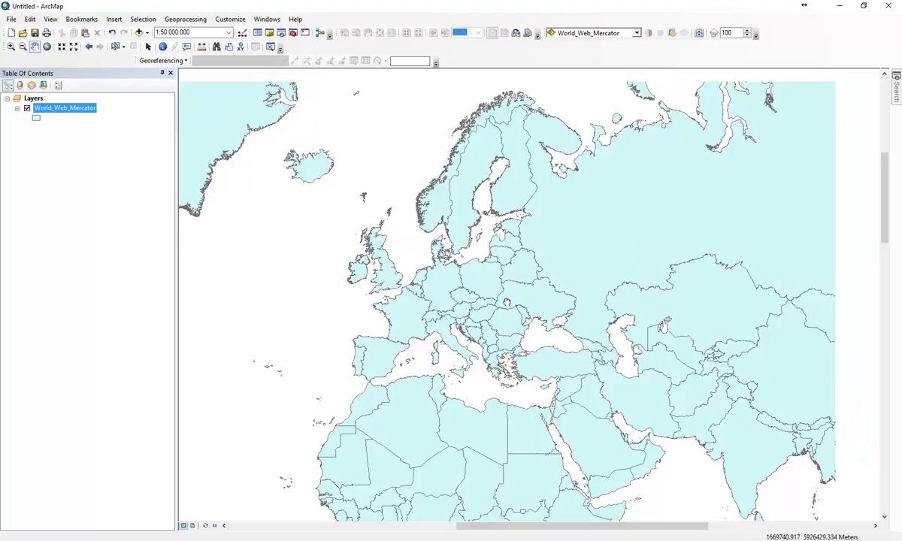
Box-select the European countries, then deselect Russia, leaving 47 features selected.
{"action": "left_click", "coordinate": [115, 46]}
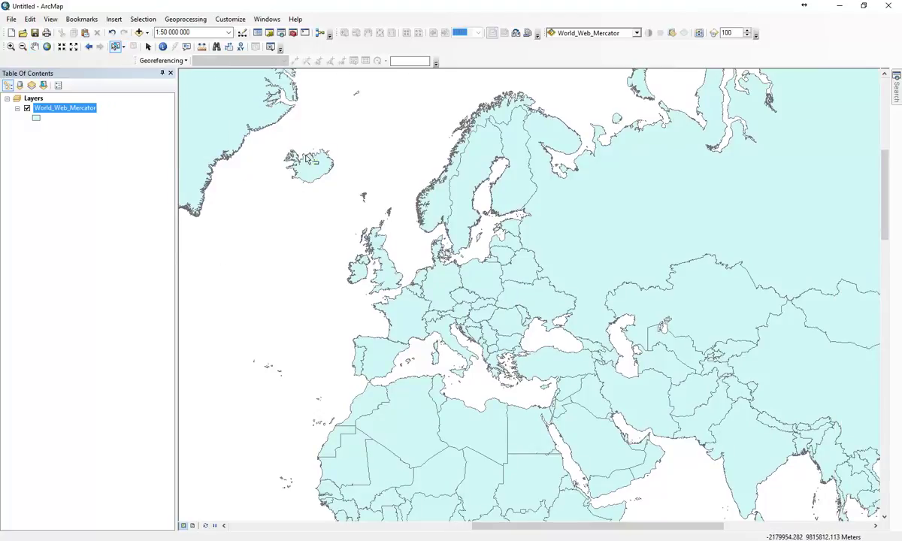
{"action": "left_click_drag", "start_coordinate": [345, 104], "coordinate": [576, 370]}
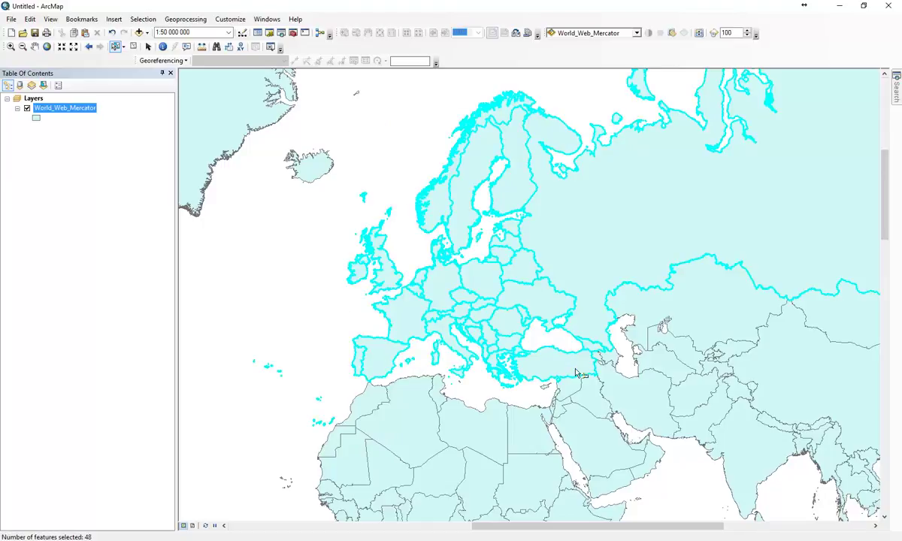
{"action": "left_click", "coordinate": [613, 218], "text": "shift"}
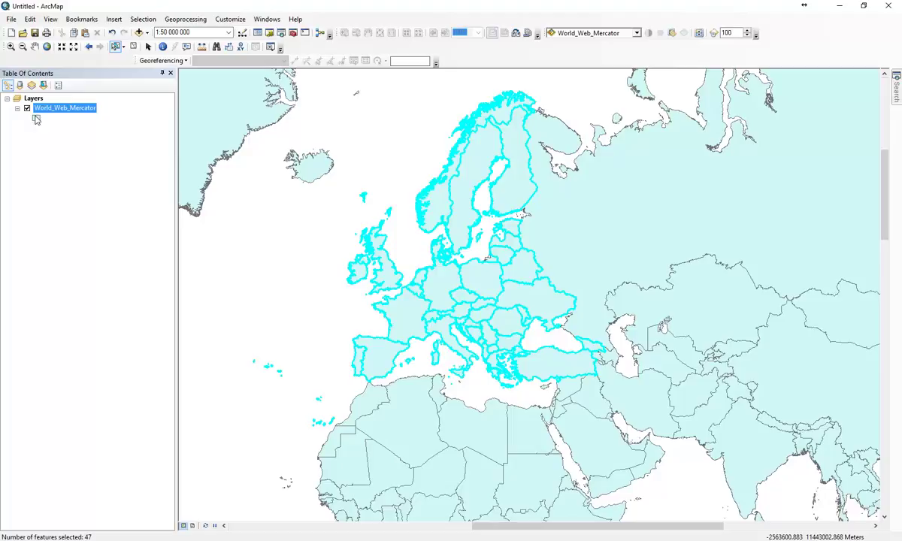
Start exporting the selected countries from the World_Web_Mercator layer.
{"action": "right_click", "coordinate": [68, 110]}
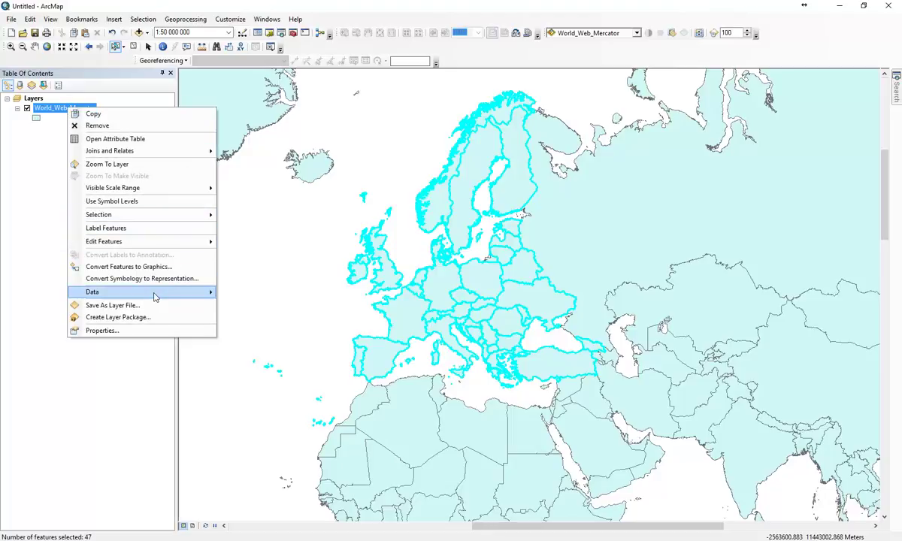
{"action": "mouse_move", "coordinate": [150, 291]}
{"action": "left_click", "coordinate": [248, 304]}
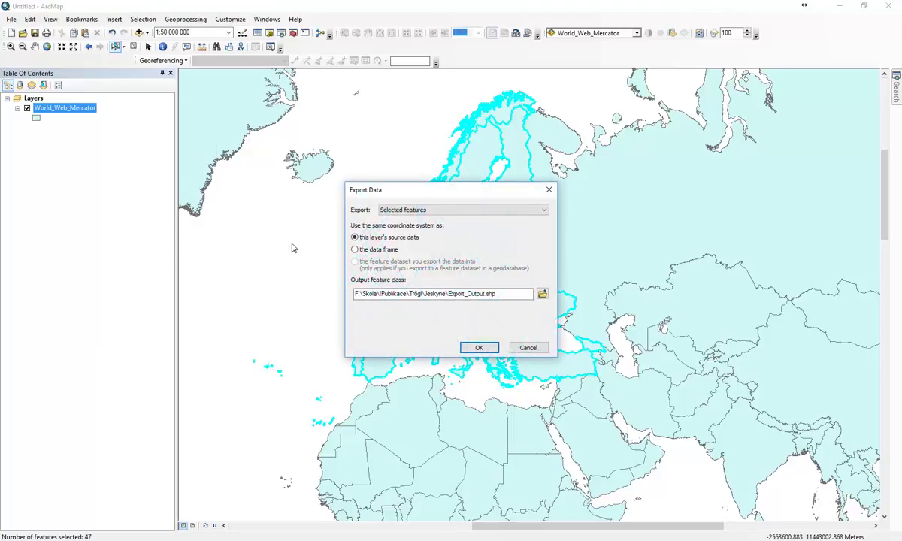
Save the export as Europe.shp in F:\Skola\Vyuka\Erasmus and add it to the map.
{"action": "left_click", "coordinate": [542, 294]}
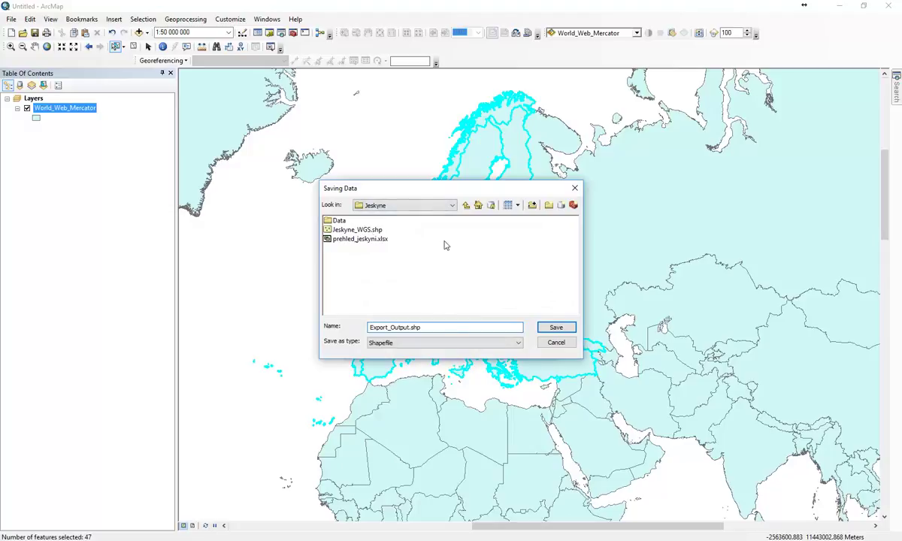
{"action": "left_click", "coordinate": [467, 206]}
{"action": "left_click", "coordinate": [468, 206]}
{"action": "left_click", "coordinate": [467, 206]}
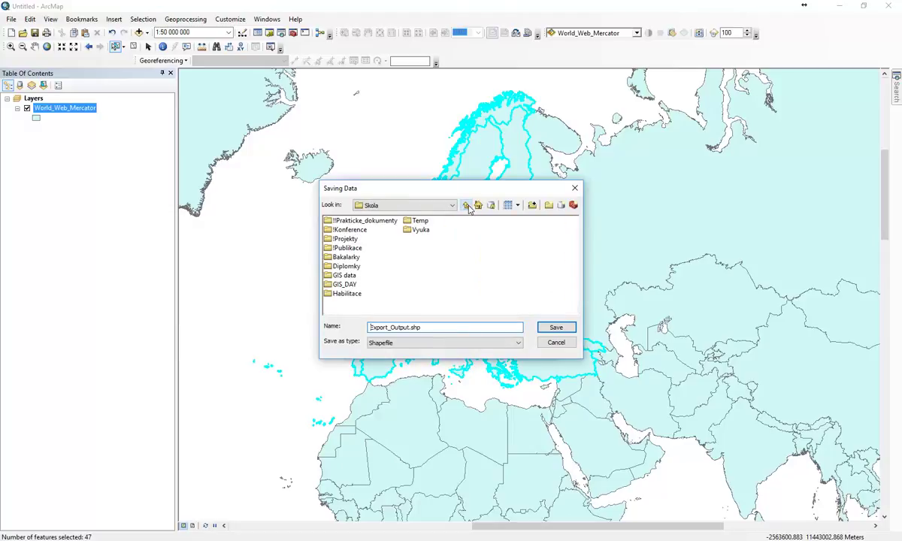
{"action": "left_click", "coordinate": [468, 206]}
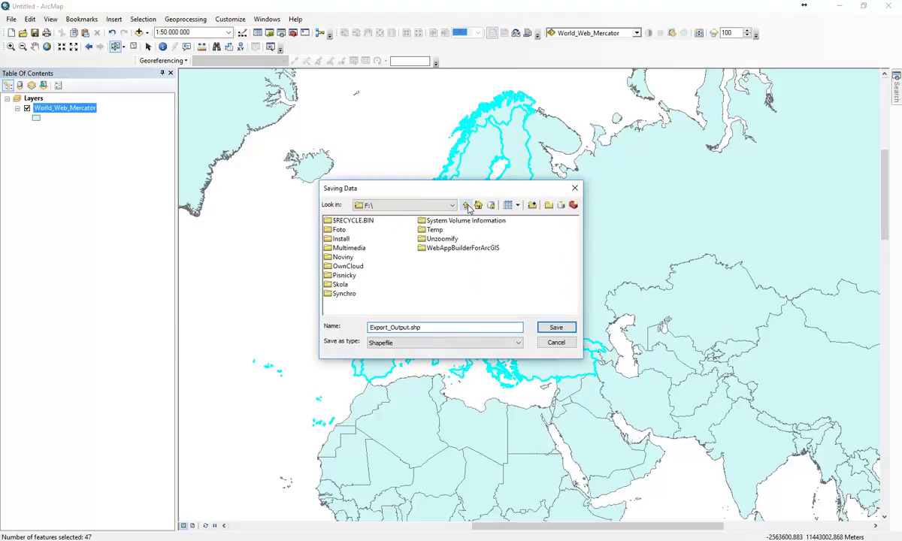
{"action": "double_click", "coordinate": [340, 285]}
{"action": "double_click", "coordinate": [418, 230]}
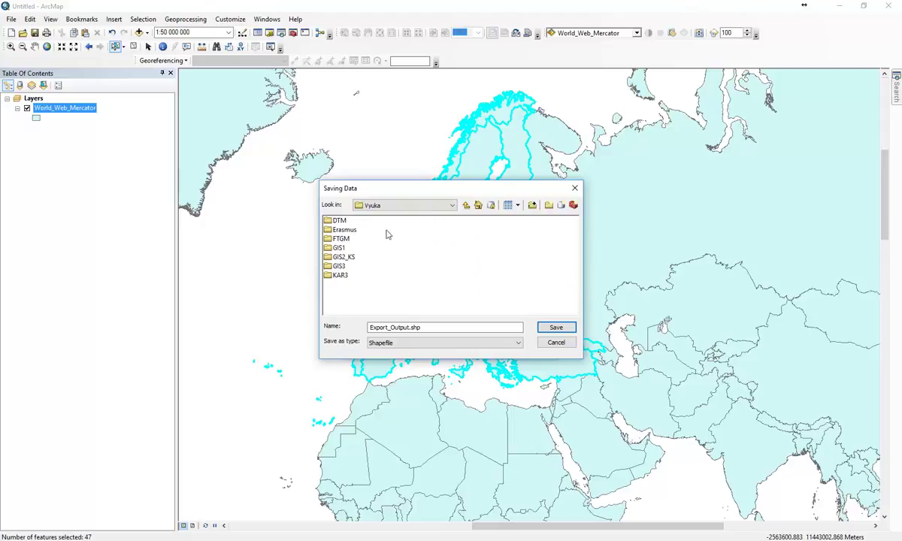
{"action": "double_click", "coordinate": [344, 230]}
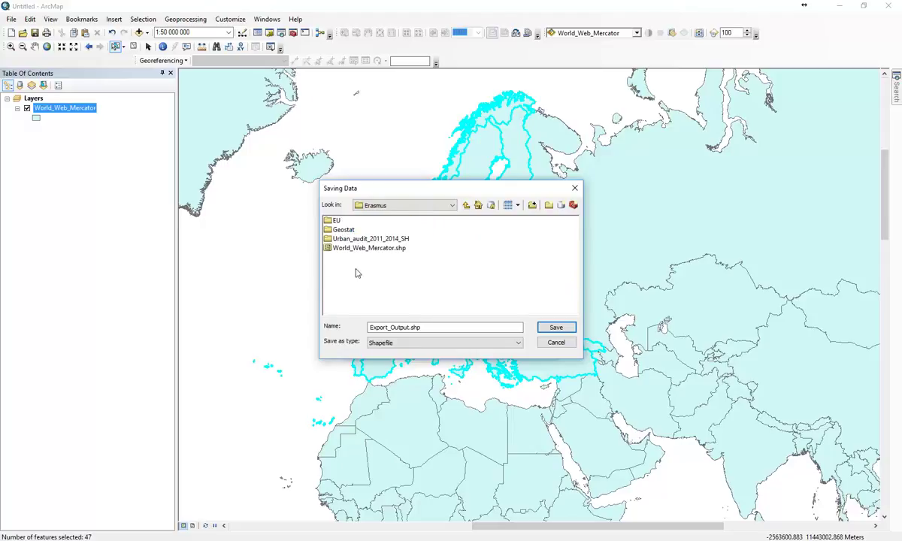
{"action": "double_click", "coordinate": [439, 328]}
{"action": "type", "text": "Europe"}
{"action": "key", "text": "Return"}
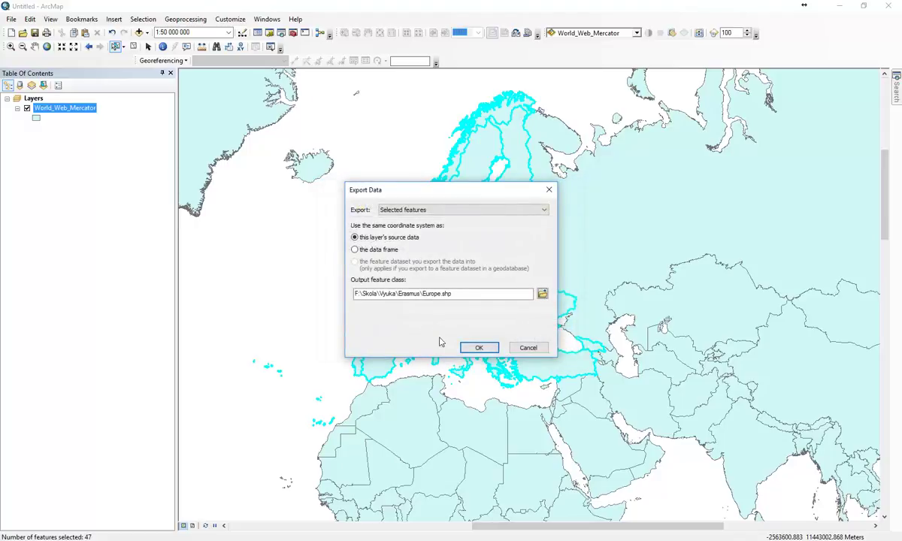
{"action": "left_click", "coordinate": [478, 347]}
{"action": "left_click", "coordinate": [482, 316]}
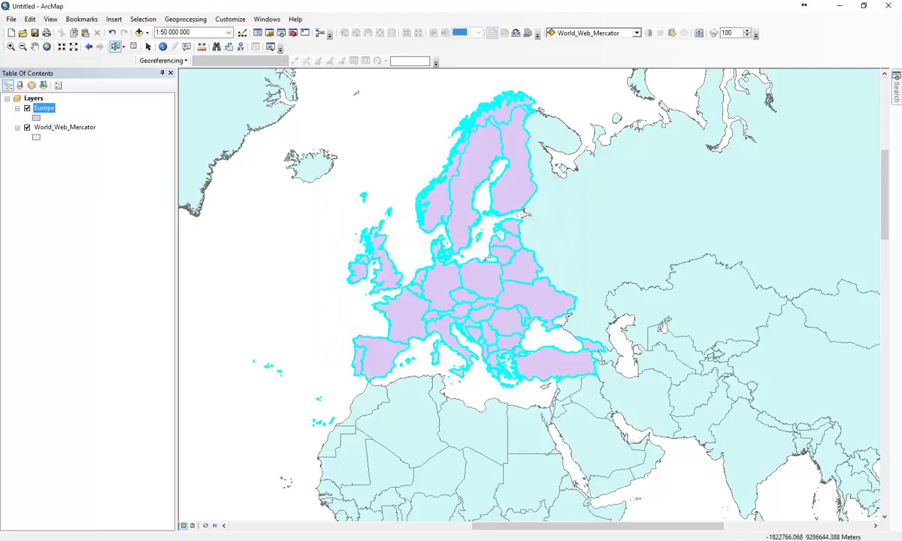
Hide World_Web_Mercator, zoom in closely around the Europe layer, then remove World_Web_Mercator.
{"action": "left_click", "coordinate": [27, 128]}
{"action": "right_click", "coordinate": [43, 110]}
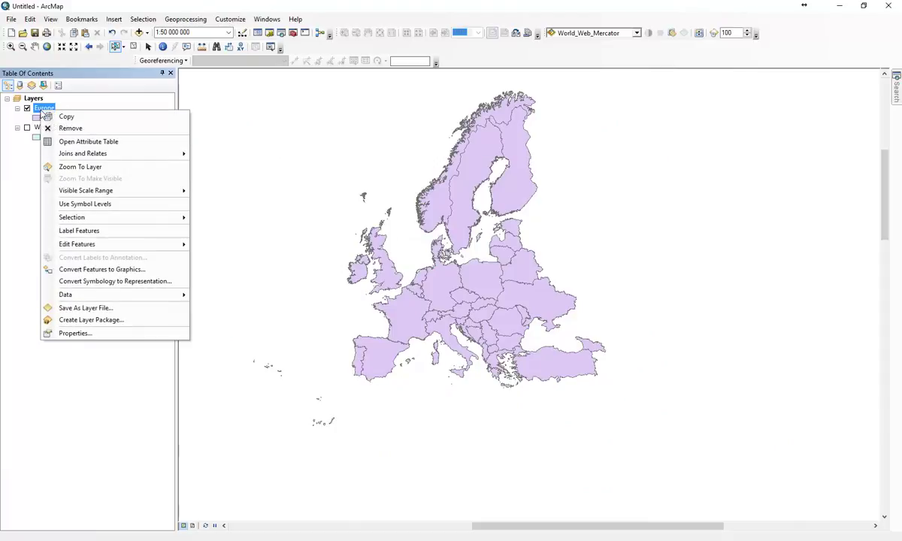
{"action": "left_click", "coordinate": [79, 167]}
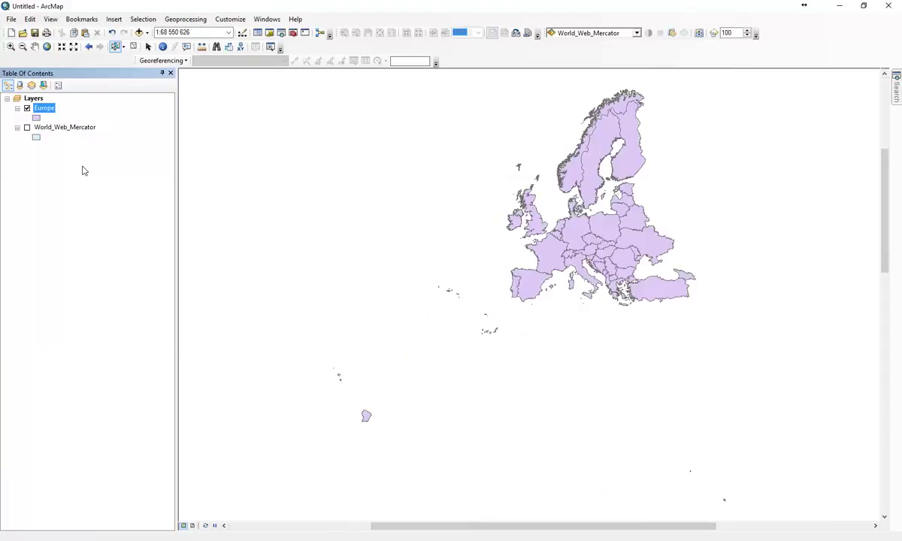
{"action": "left_click", "coordinate": [10, 46]}
{"action": "left_click_drag", "start_coordinate": [376, 79], "coordinate": [703, 366]}
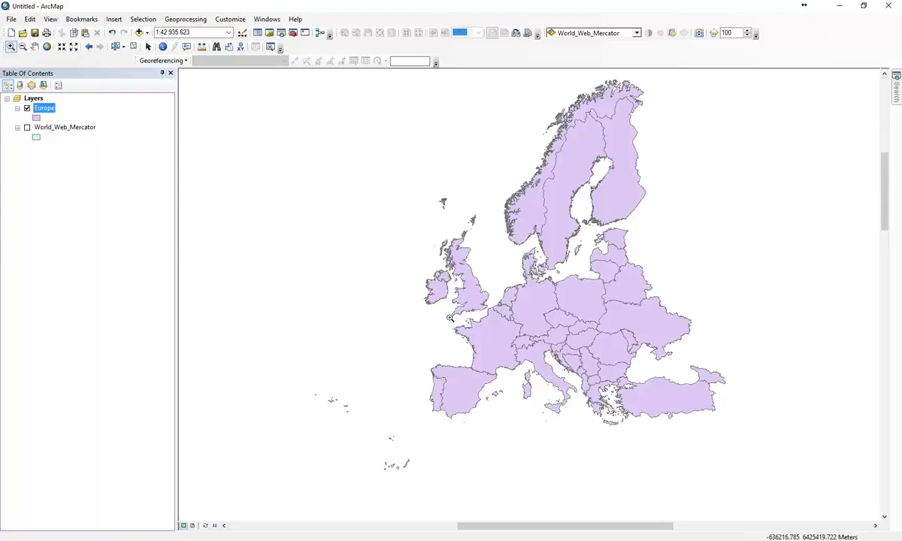
{"action": "right_click", "coordinate": [78, 128]}
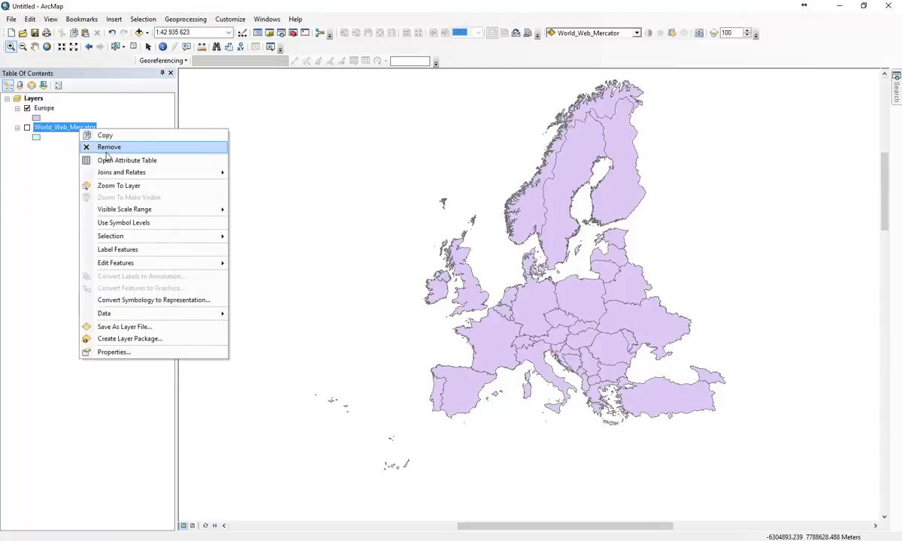
{"action": "left_click", "coordinate": [109, 147]}
Open the Europe layer's Properties on the Symbology tab and move the dialog left.
{"action": "right_click", "coordinate": [44, 109]}
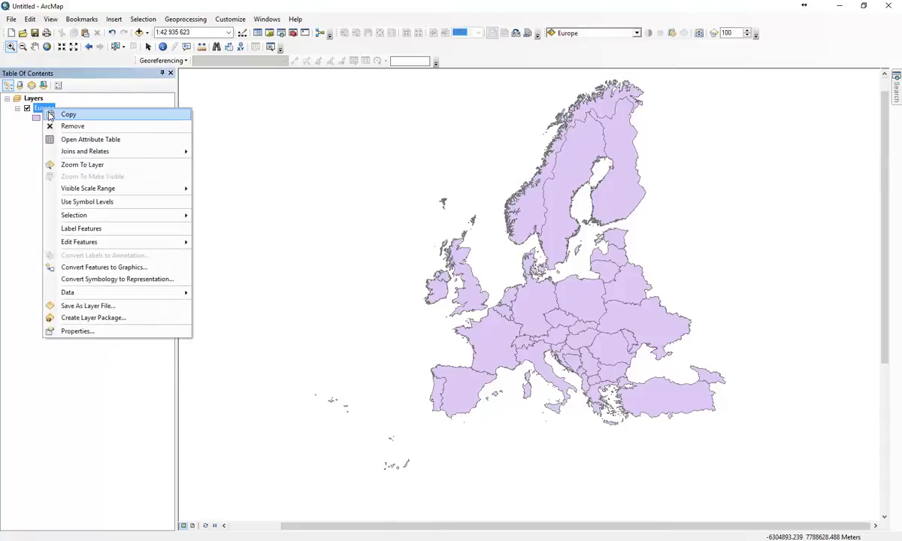
{"action": "left_click", "coordinate": [91, 331]}
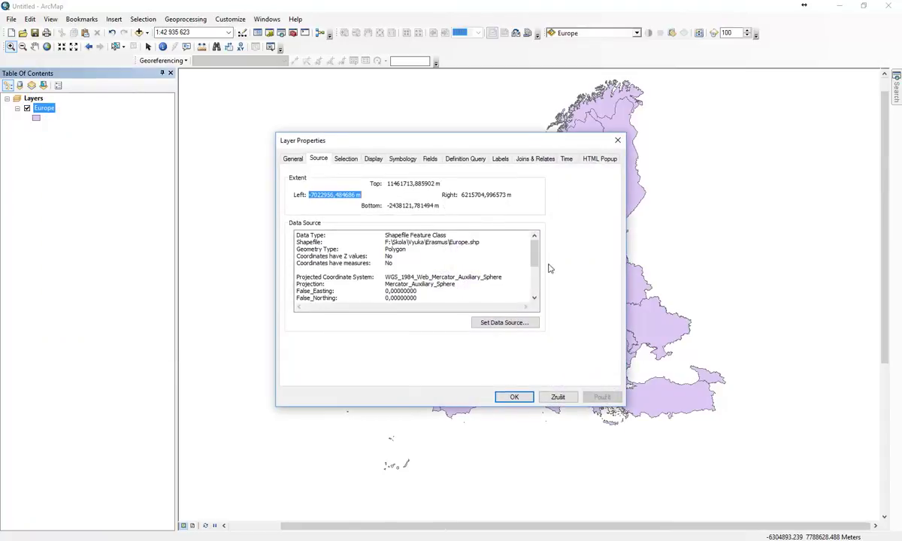
{"action": "left_click", "coordinate": [405, 160]}
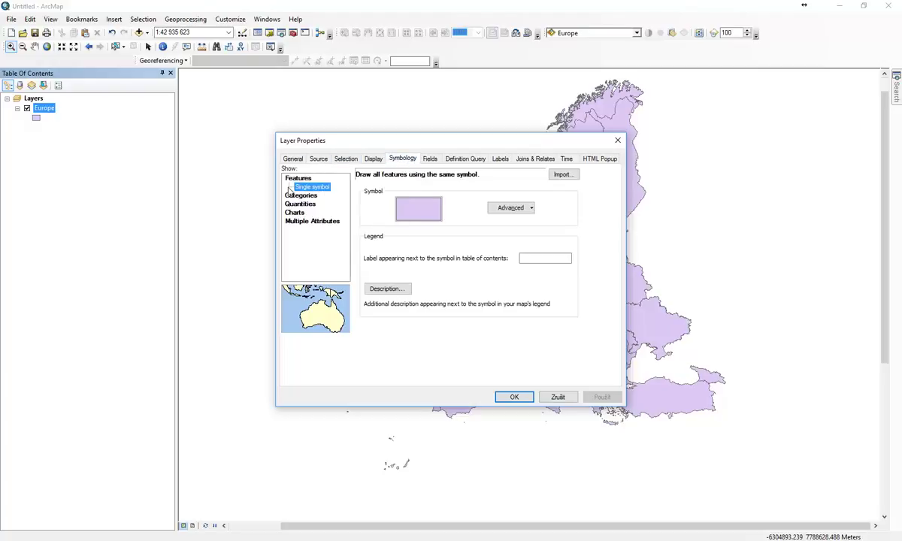
{"action": "left_click_drag", "start_coordinate": [439, 145], "coordinate": [265, 152]}
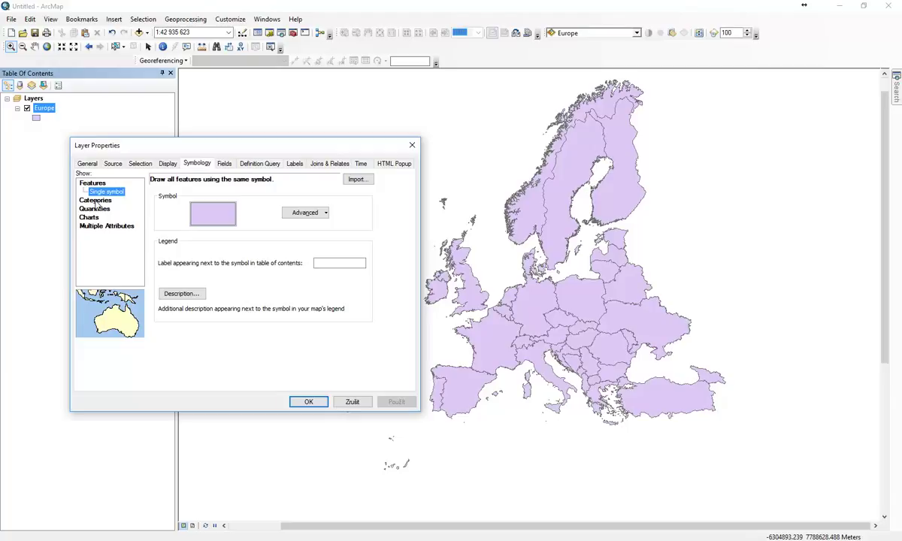
Symbolize Europe by Unique values of the Population field, adding all values.
{"action": "left_click", "coordinate": [96, 200]}
{"action": "left_click", "coordinate": [221, 202]}
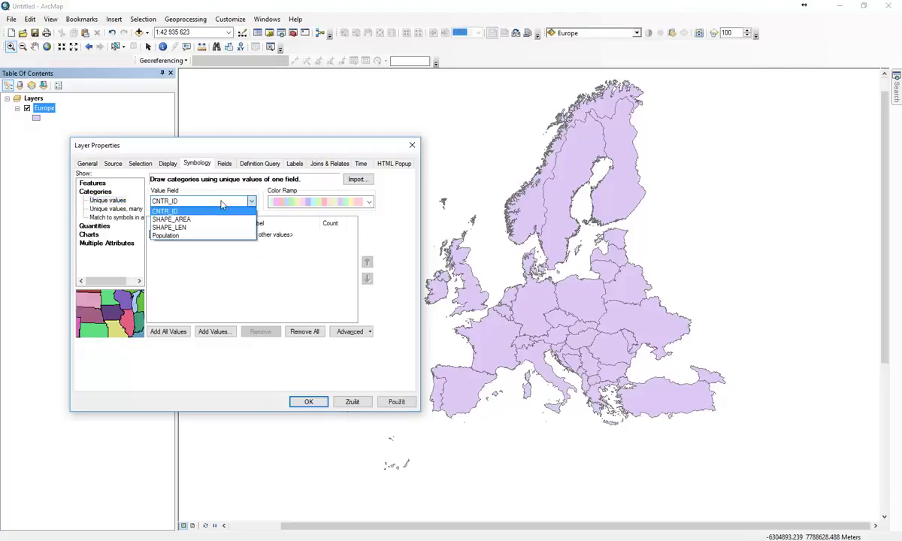
{"action": "left_click", "coordinate": [170, 236]}
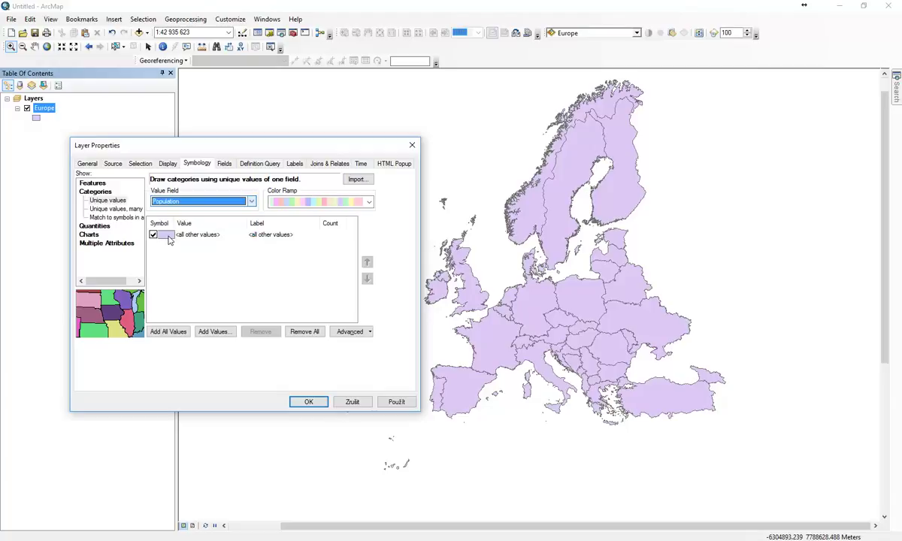
{"action": "left_click", "coordinate": [163, 332]}
{"action": "left_click", "coordinate": [308, 401]}
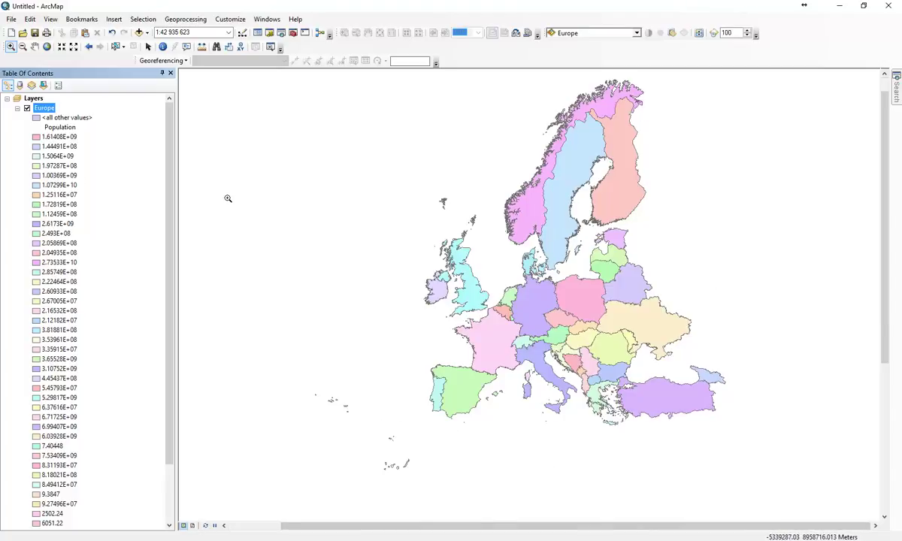
{"action": "scroll", "coordinate": [113, 338], "scroll_direction": "down", "scroll_amount": 3}
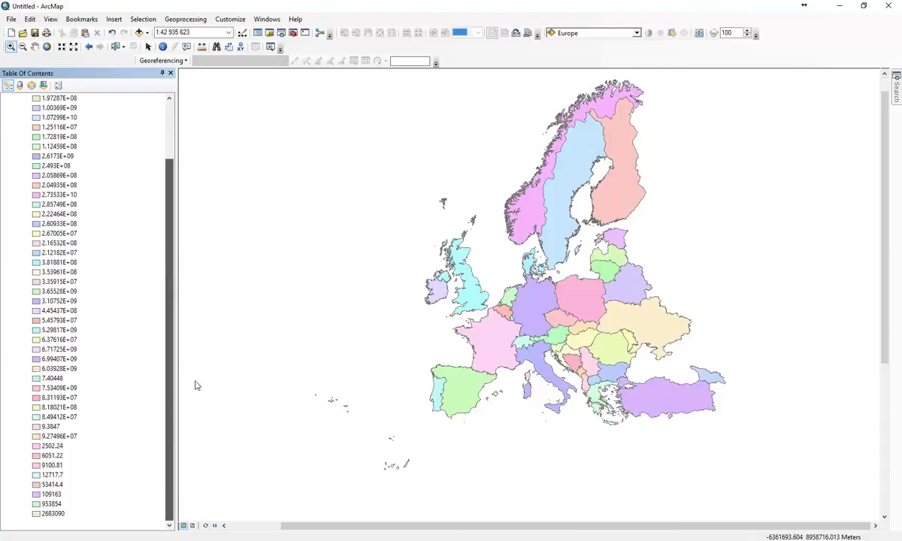
{"action": "left_click_drag", "start_coordinate": [169, 350], "coordinate": [172, 150]}
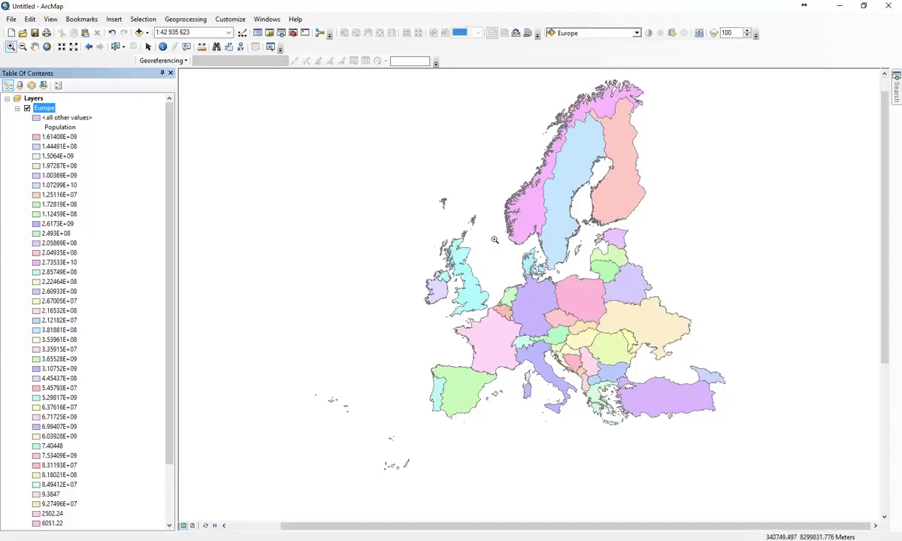
Symbolise the Europe layer with graduated colours based on the Population field.
{"action": "double_click", "coordinate": [49, 108]}
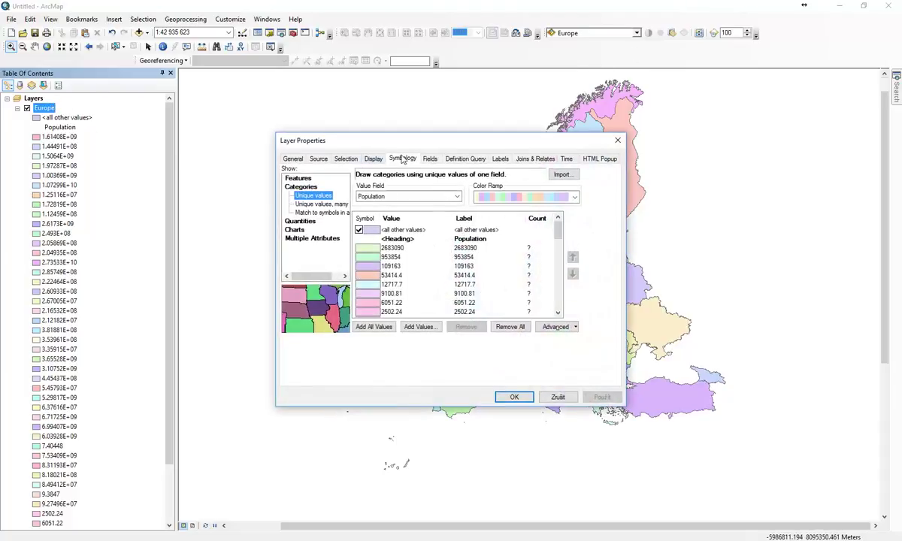
{"action": "left_click", "coordinate": [300, 221]}
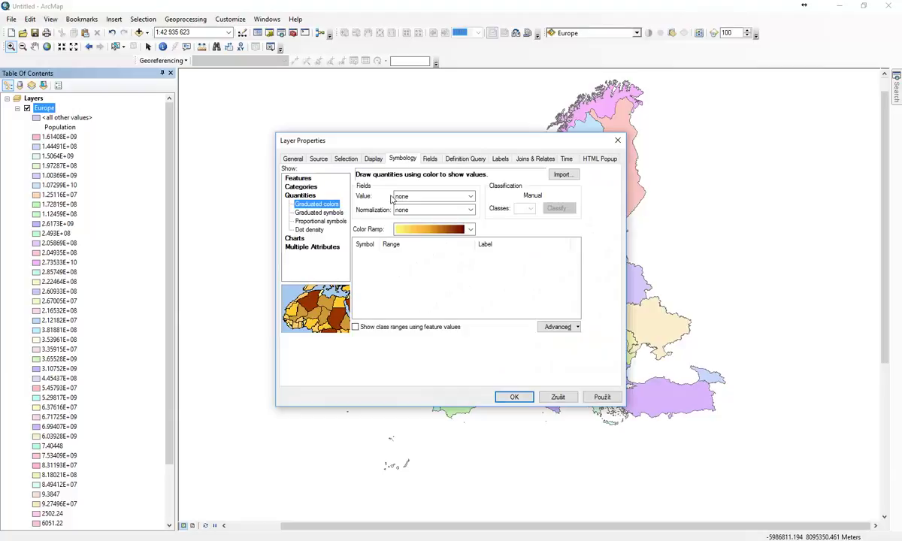
{"action": "left_click", "coordinate": [413, 196]}
{"action": "left_click", "coordinate": [414, 229]}
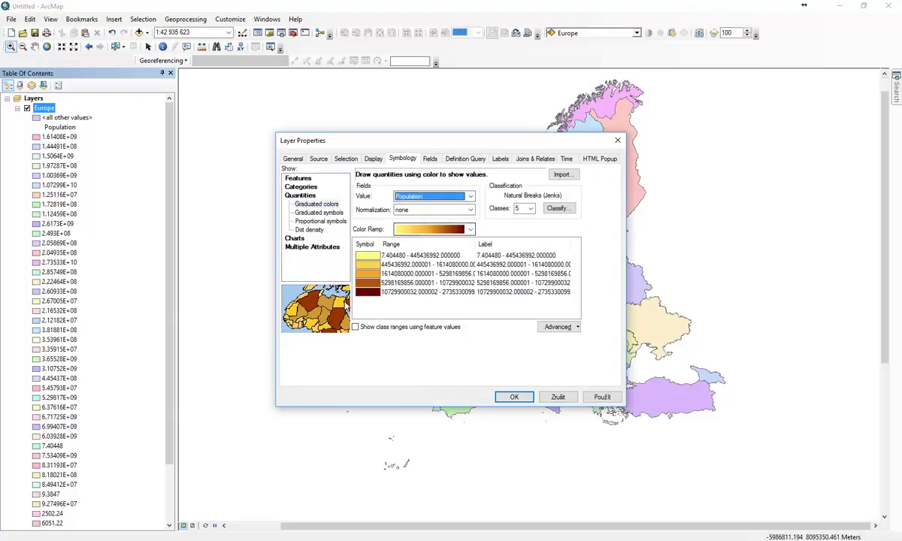
{"action": "left_click", "coordinate": [602, 397]}
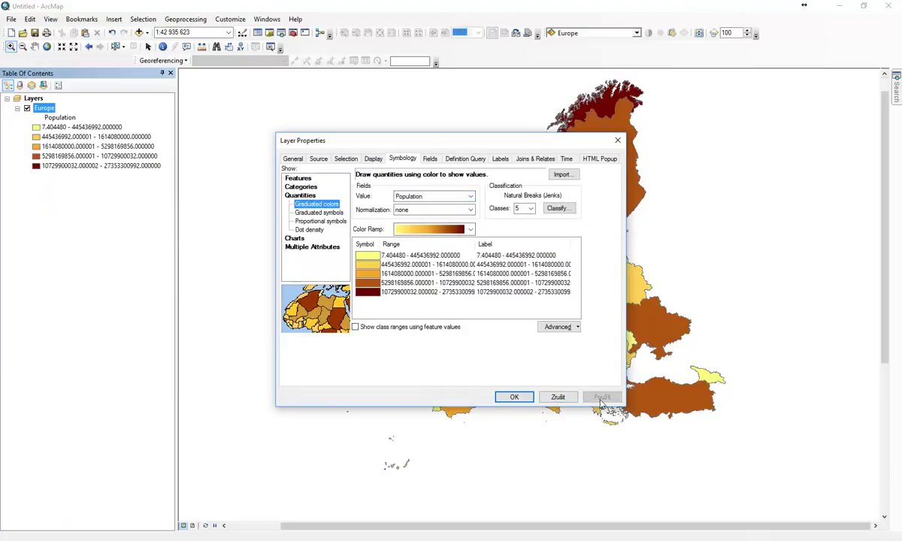
{"action": "key", "text": "Return"}
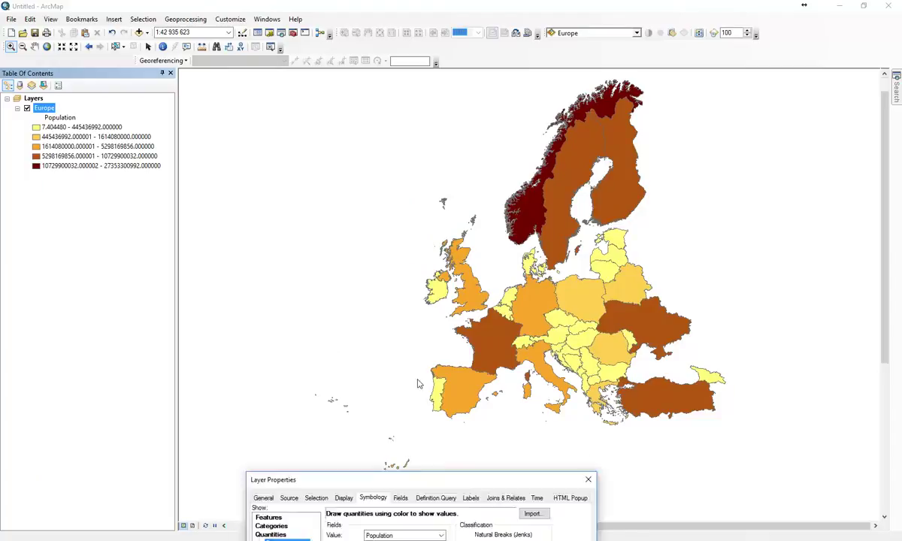
Apply the yellow-red-purple-blue colour ramp to the Population classes.
{"action": "left_click_drag", "start_coordinate": [389, 520], "coordinate": [311, 79]}
{"action": "left_click", "coordinate": [315, 167]}
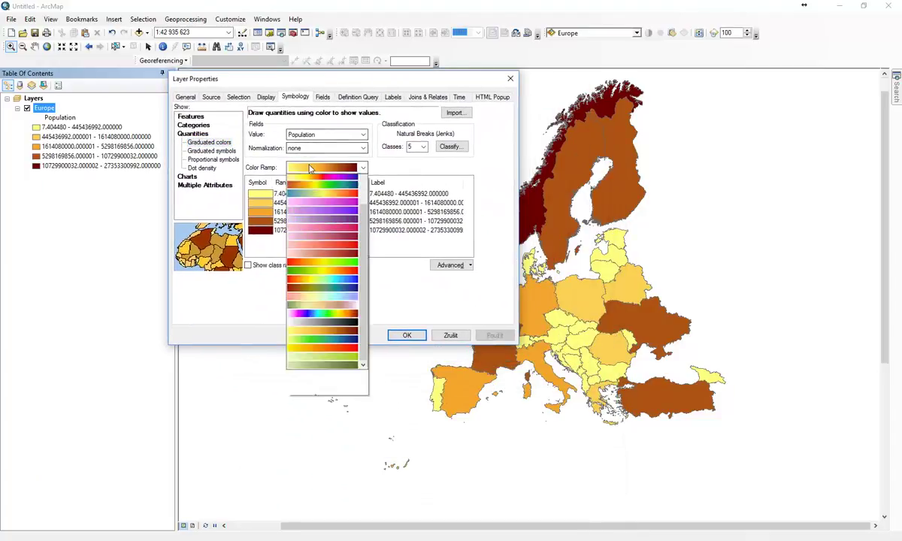
{"action": "left_click", "coordinate": [312, 226]}
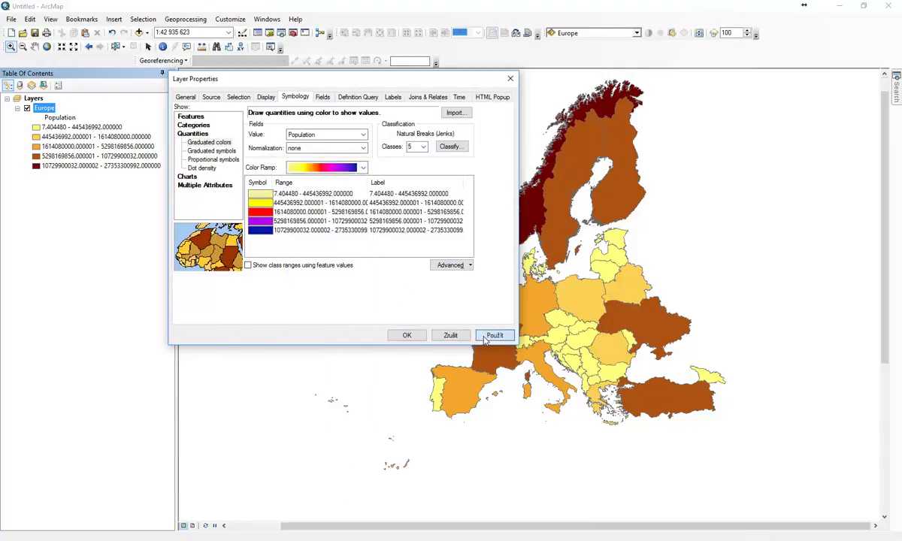
{"action": "left_click", "coordinate": [495, 335]}
Reduce the classification to 4 classes using the Geometrical Interval method.
{"action": "left_click", "coordinate": [423, 147]}
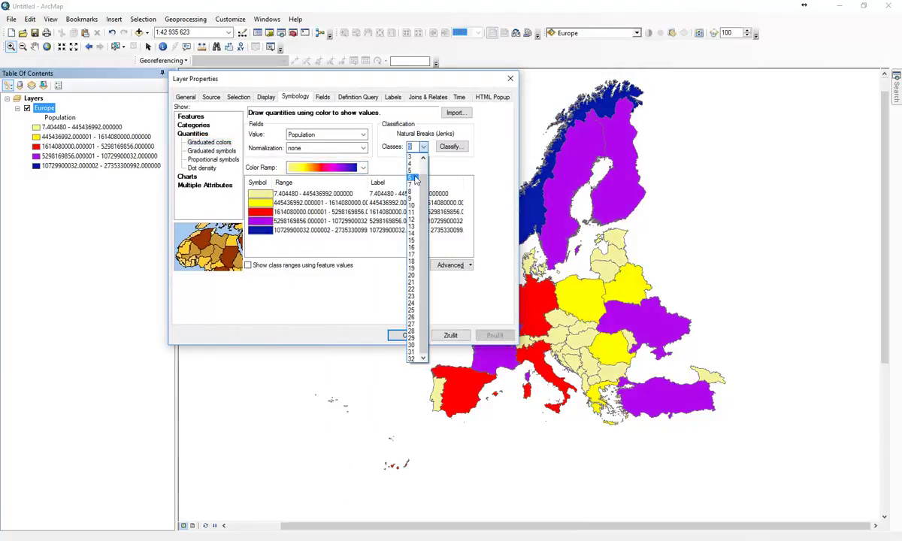
{"action": "left_click", "coordinate": [415, 172]}
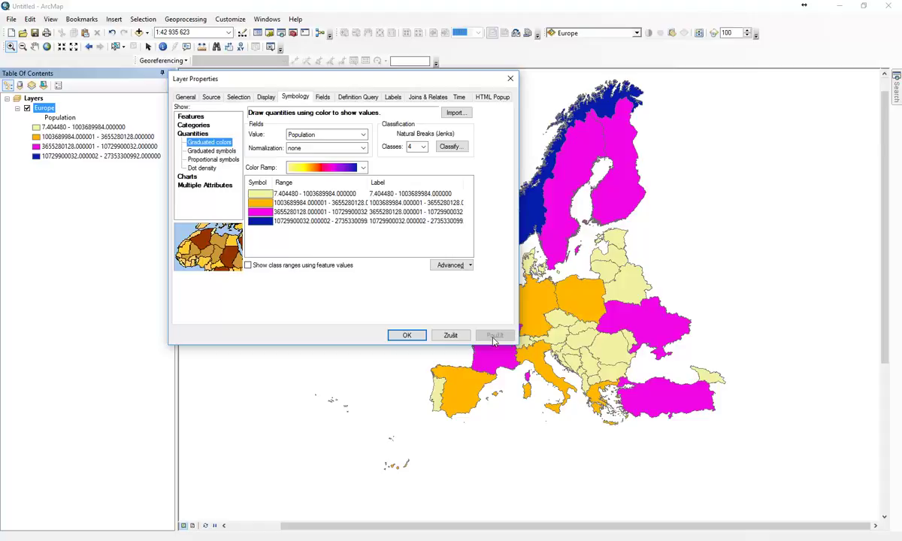
{"action": "left_click", "coordinate": [448, 146]}
{"action": "left_click", "coordinate": [283, 111]}
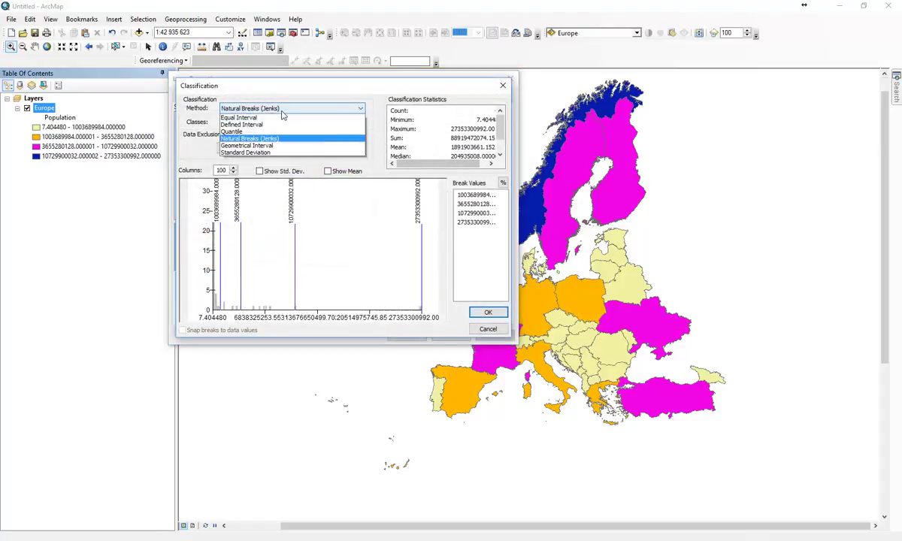
{"action": "left_click", "coordinate": [255, 149]}
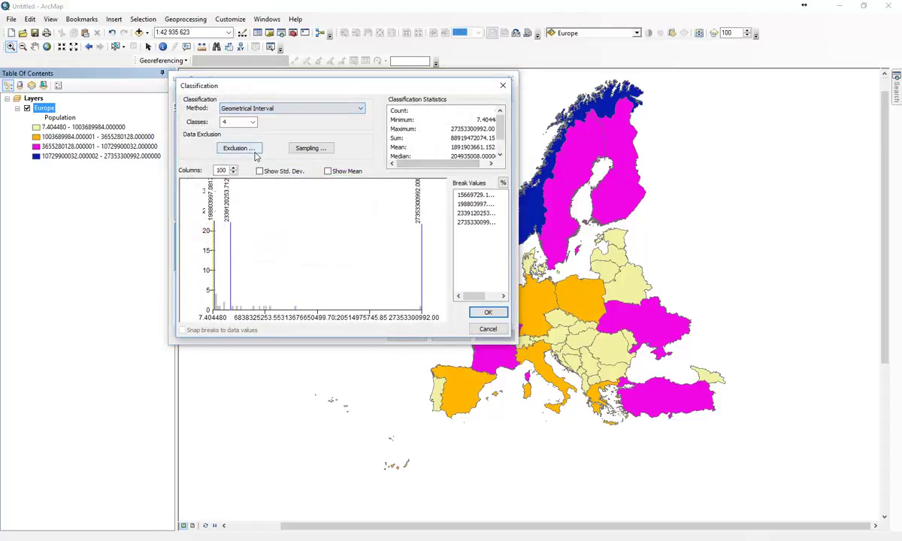
{"action": "left_click", "coordinate": [486, 313]}
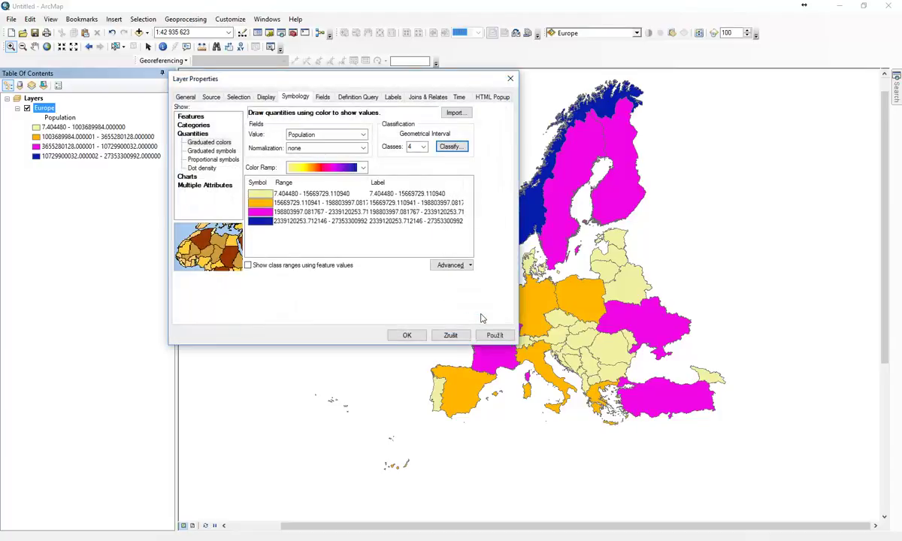
Try several colour ramps, then settle on cream-to-dark-red for the Population classes.
{"action": "left_click", "coordinate": [495, 335]}
{"action": "left_click_drag", "start_coordinate": [396, 79], "coordinate": [466, 52]}
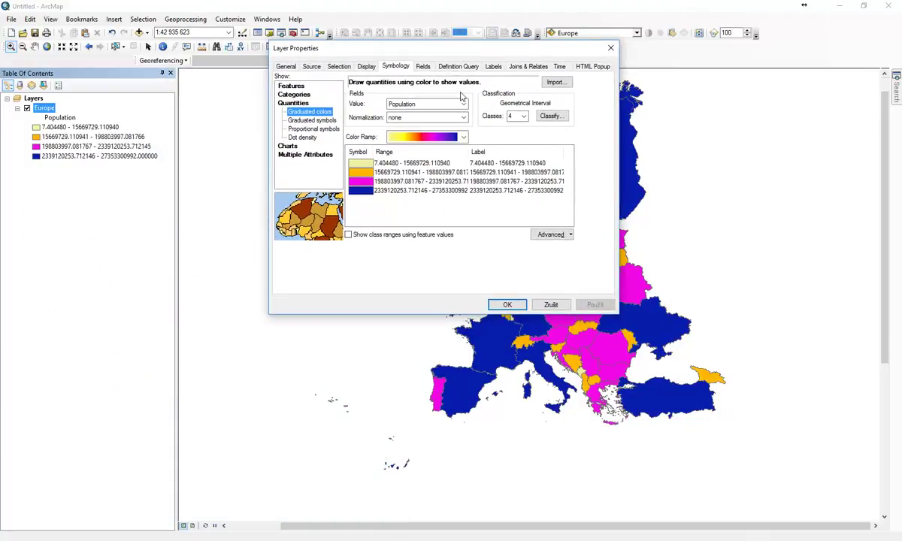
{"action": "left_click", "coordinate": [422, 137]}
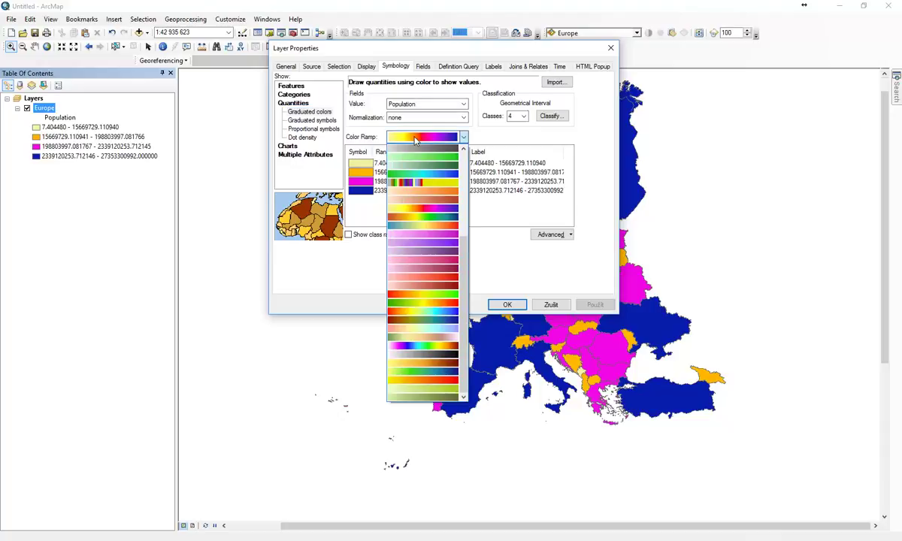
{"action": "left_click", "coordinate": [413, 217]}
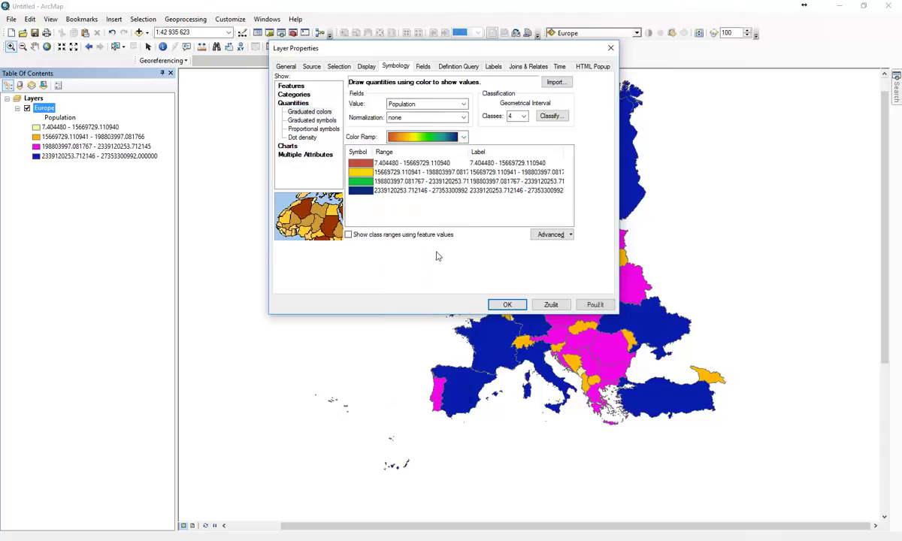
{"action": "left_click", "coordinate": [425, 138]}
{"action": "scroll", "coordinate": [425, 150], "scroll_direction": "up", "scroll_amount": 3}
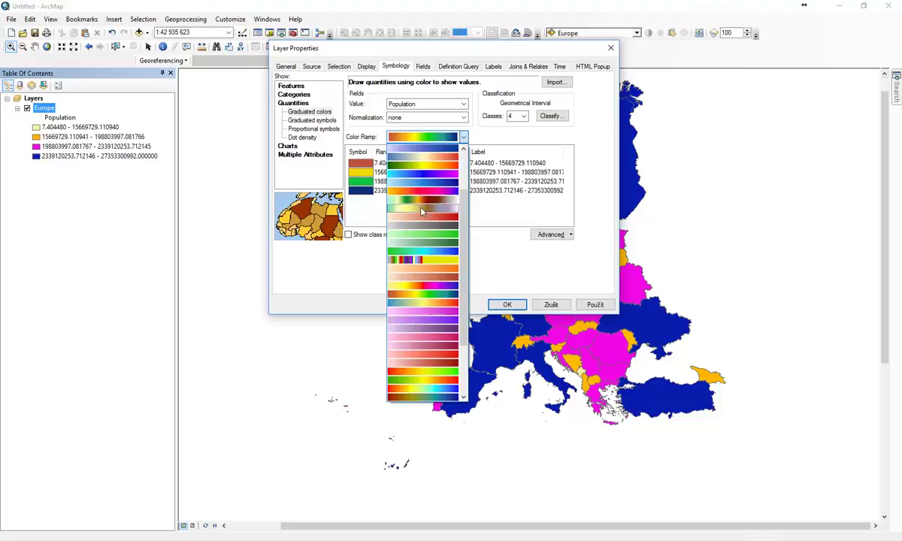
{"action": "left_click", "coordinate": [428, 194]}
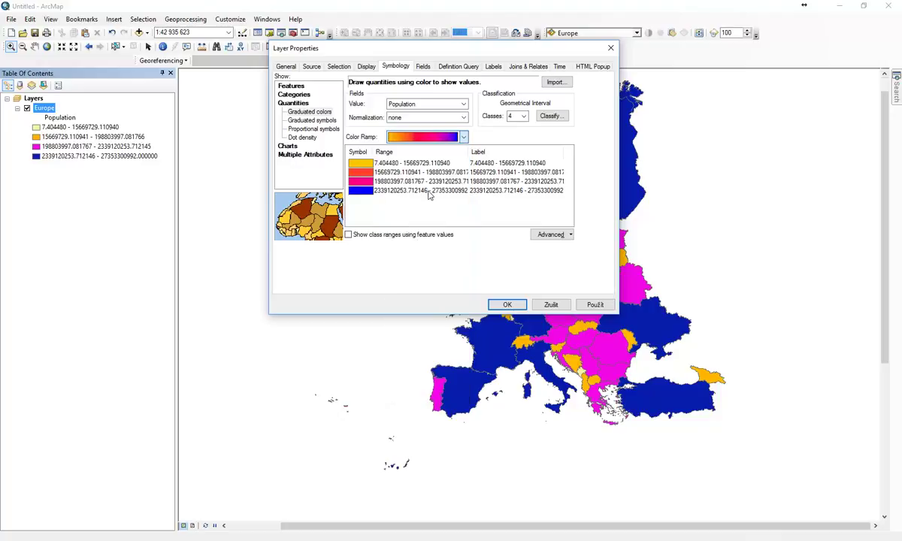
{"action": "left_click", "coordinate": [415, 139]}
{"action": "scroll", "coordinate": [421, 161], "scroll_direction": "up", "scroll_amount": 4}
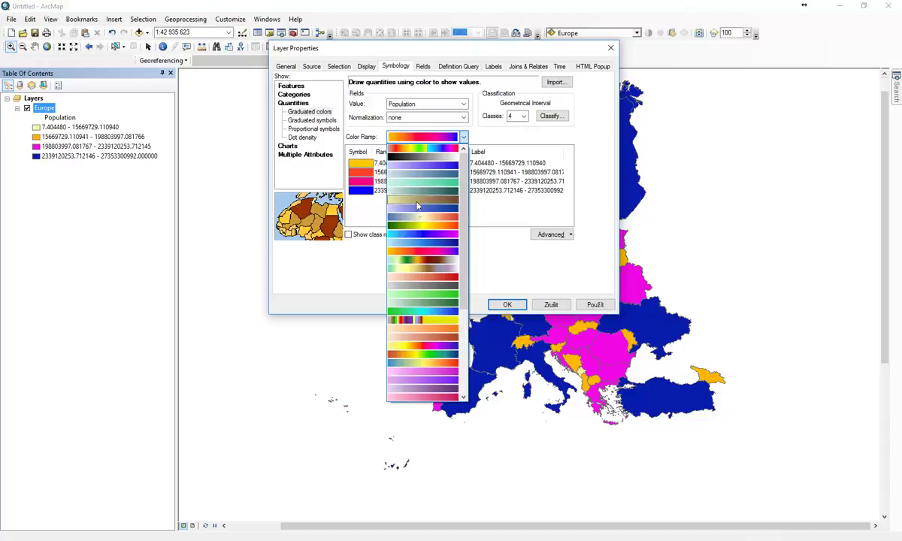
{"action": "left_click", "coordinate": [393, 257]}
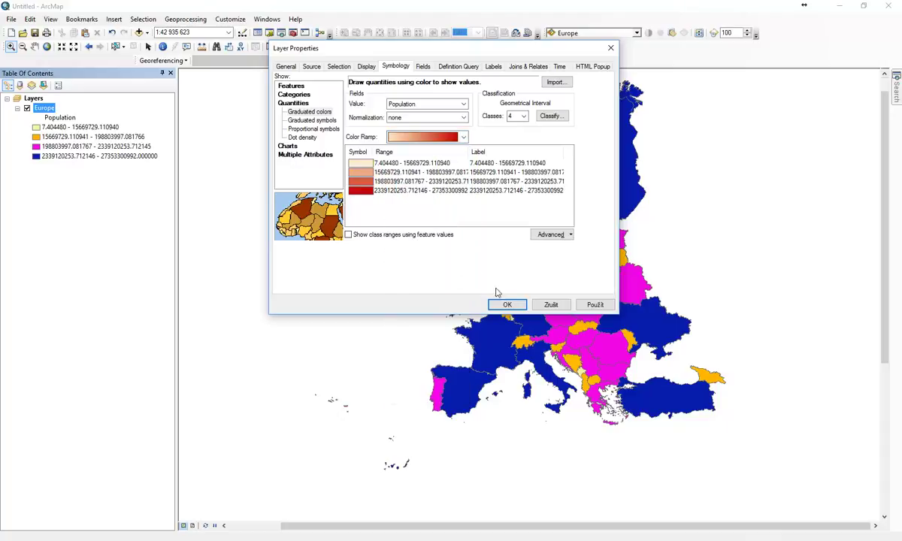
{"action": "left_click", "coordinate": [507, 304]}
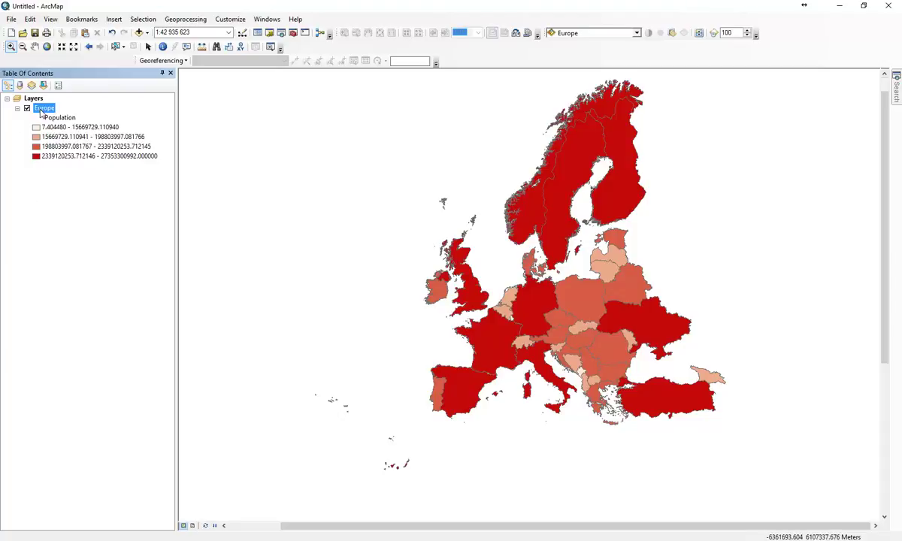
Turn on labels for the Europe layer's countries using the CNTR_ID field, and apply them.
{"action": "right_click", "coordinate": [41, 113]}
{"action": "left_click", "coordinate": [77, 334]}
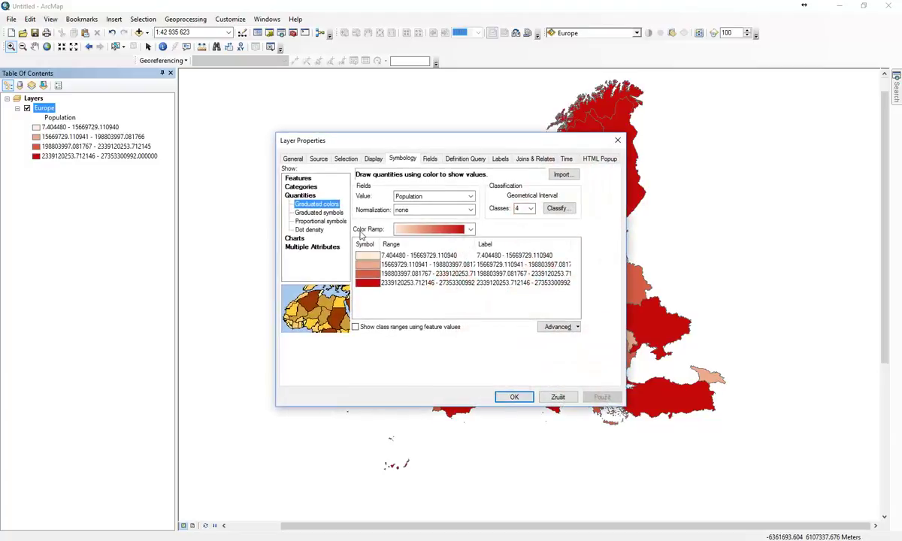
{"action": "left_click", "coordinate": [500, 159]}
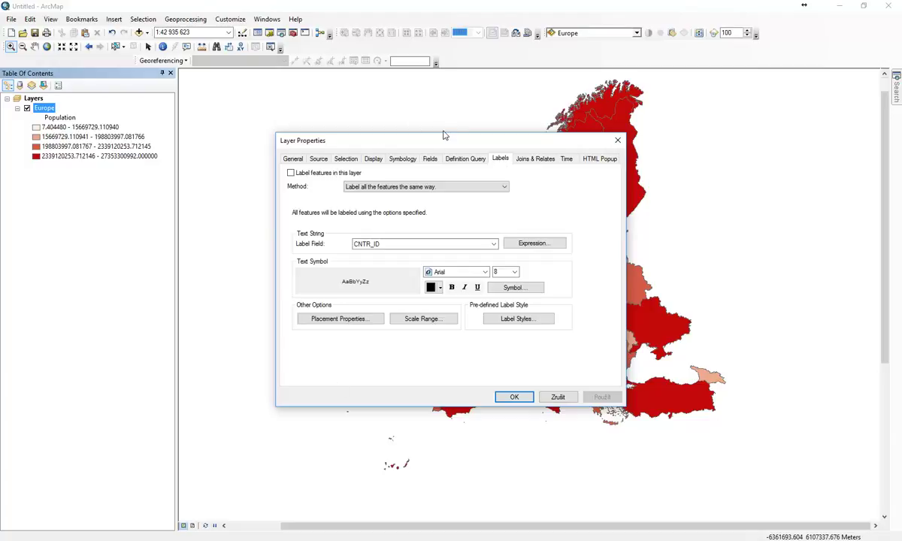
{"action": "left_click", "coordinate": [384, 244]}
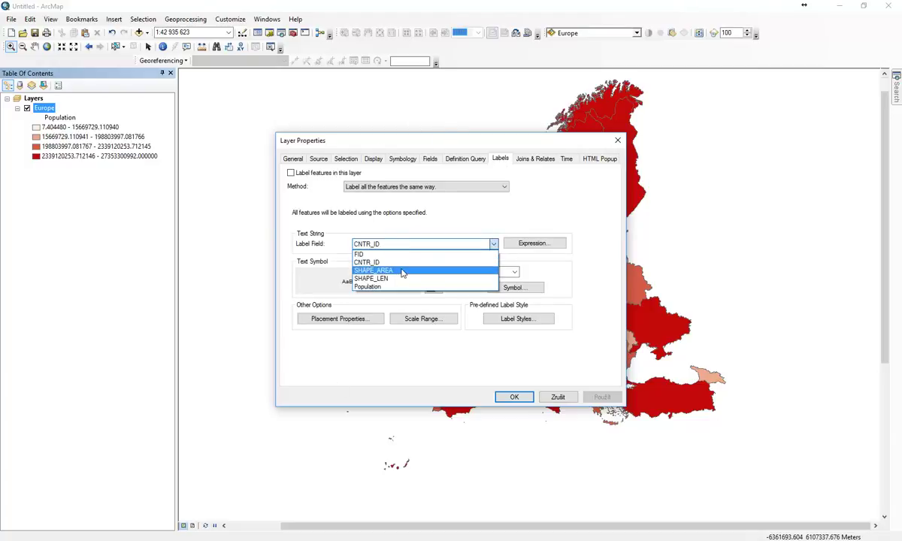
{"action": "left_click", "coordinate": [385, 261]}
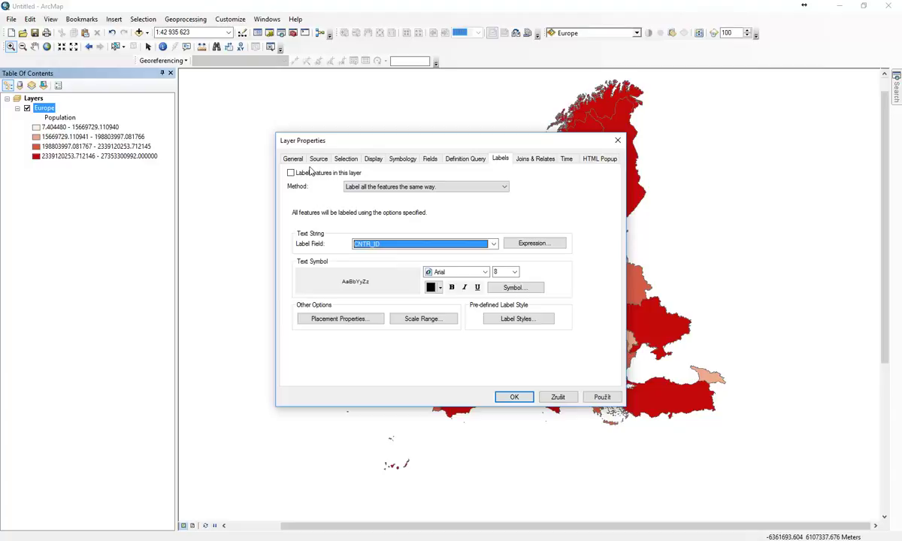
{"action": "left_click", "coordinate": [291, 173]}
{"action": "left_click", "coordinate": [601, 397]}
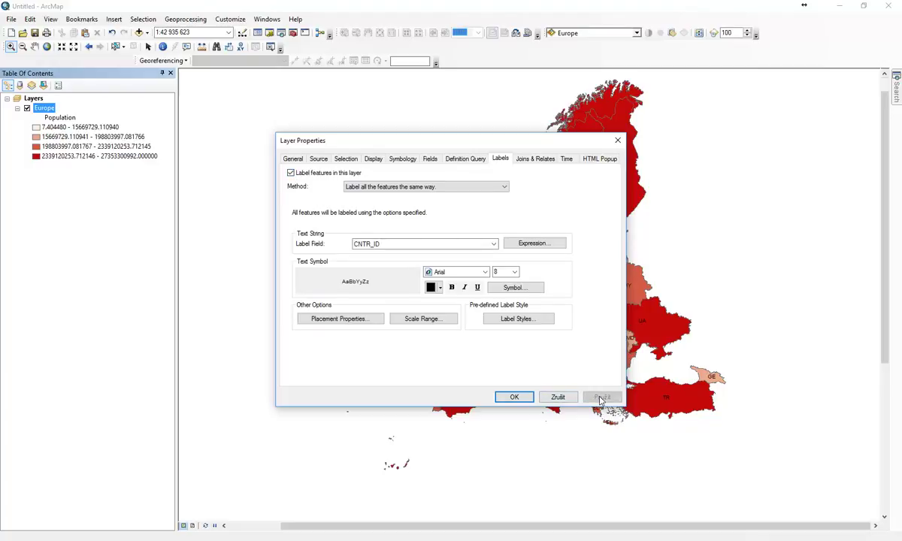
{"action": "left_click_drag", "start_coordinate": [481, 145], "coordinate": [150, 86]}
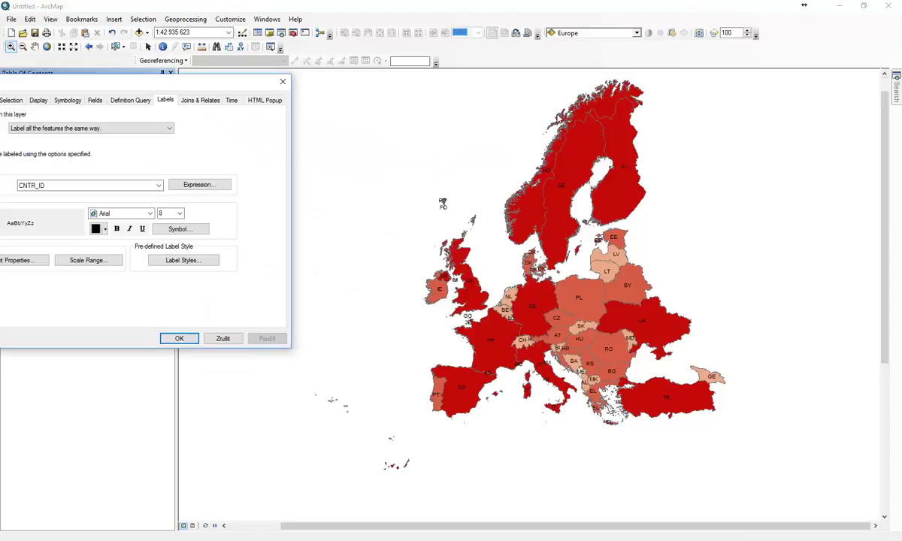
{"action": "left_click_drag", "start_coordinate": [163, 91], "coordinate": [329, 108]}
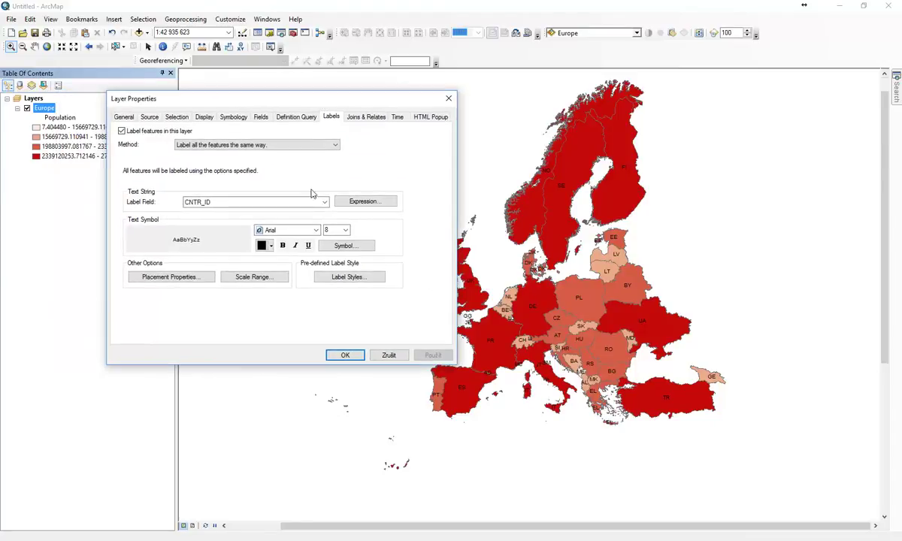
Add a Halo mask of size 1 to the CNTR_ID label symbol.
{"action": "left_click", "coordinate": [347, 246]}
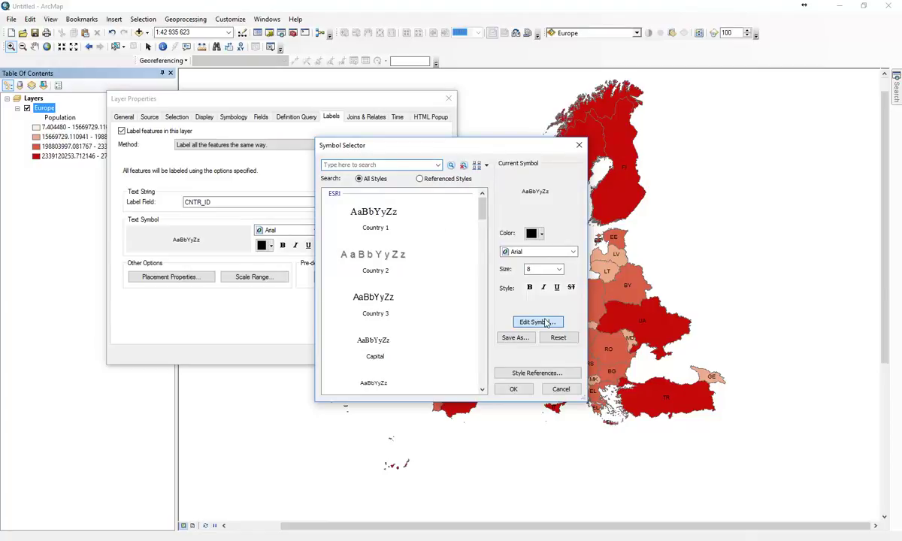
{"action": "left_click", "coordinate": [544, 321]}
{"action": "left_click", "coordinate": [539, 195]}
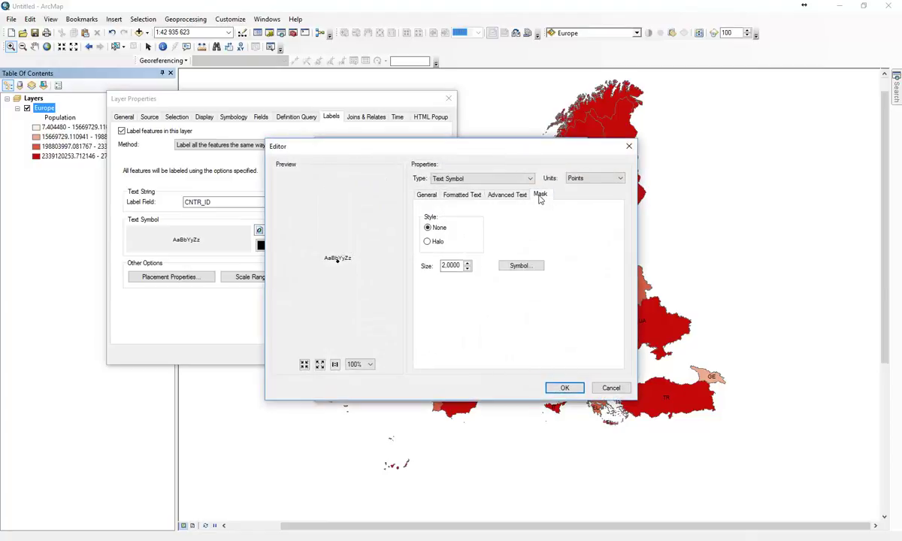
{"action": "left_click", "coordinate": [436, 242]}
{"action": "left_click", "coordinate": [467, 268]}
{"action": "type", "text": "1"}
{"action": "left_click", "coordinate": [565, 388]}
{"action": "left_click", "coordinate": [517, 388]}
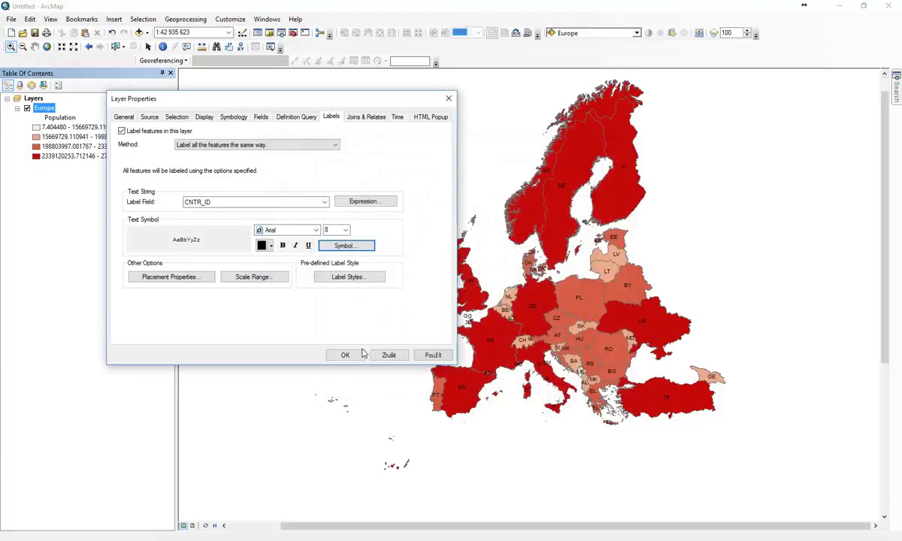
{"action": "left_click", "coordinate": [345, 355]}
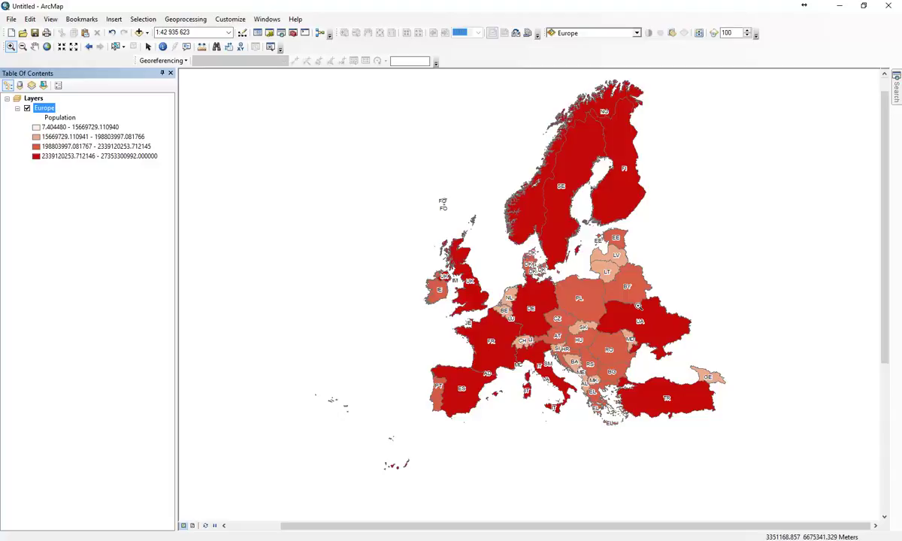
Recolour the Europe layer's four Population classes with the green-to-blue colour ramp.
{"action": "double_click", "coordinate": [45, 108]}
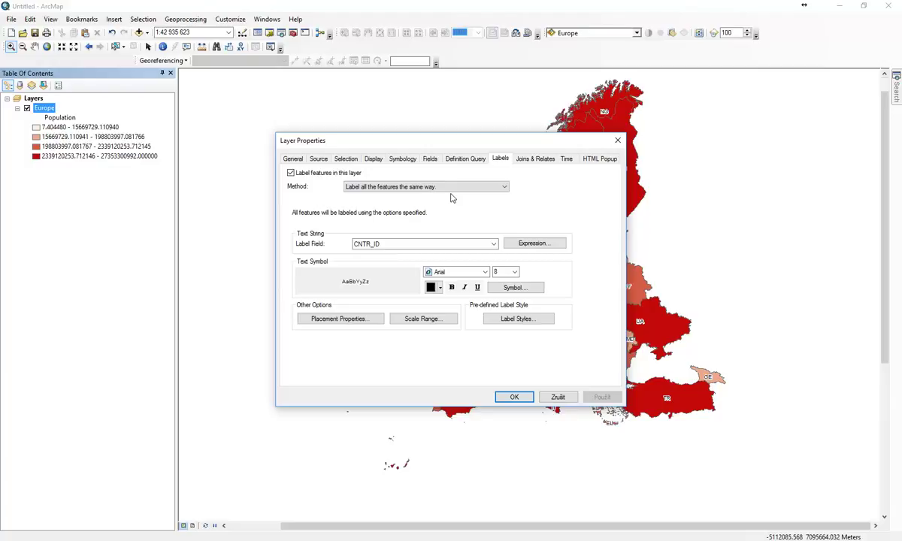
{"action": "left_click", "coordinate": [404, 160]}
{"action": "left_click", "coordinate": [415, 231]}
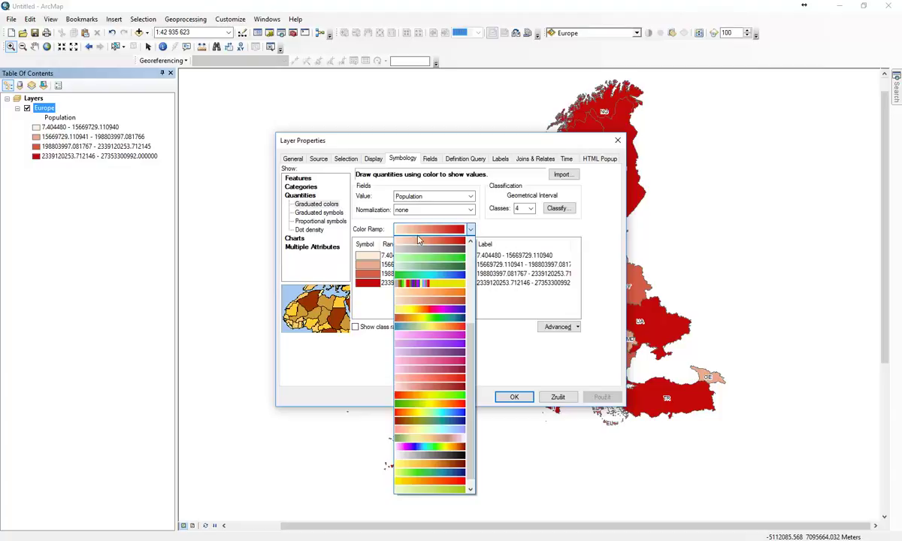
{"action": "left_click", "coordinate": [406, 263]}
{"action": "left_click", "coordinate": [514, 397]}
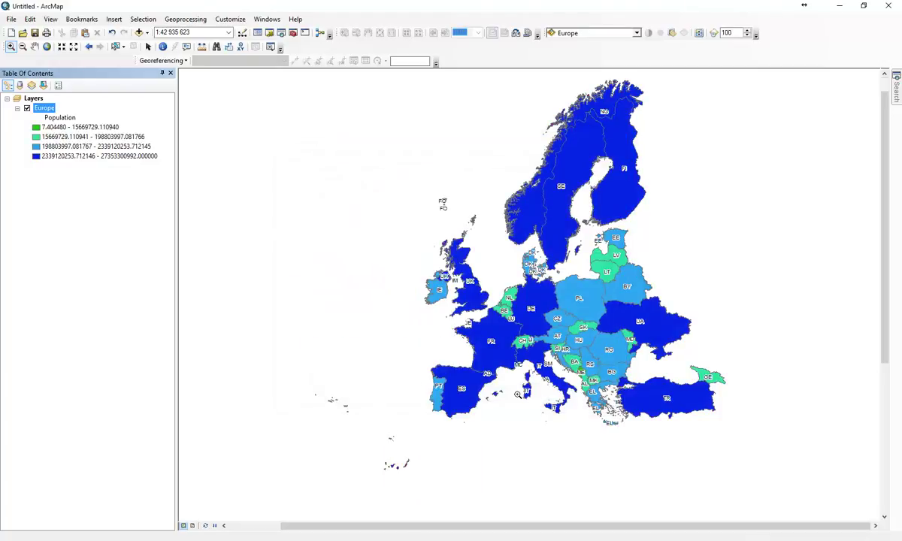
Switch to Layout View and shorten the map frame from the bottom.
{"action": "left_click", "coordinate": [193, 526]}
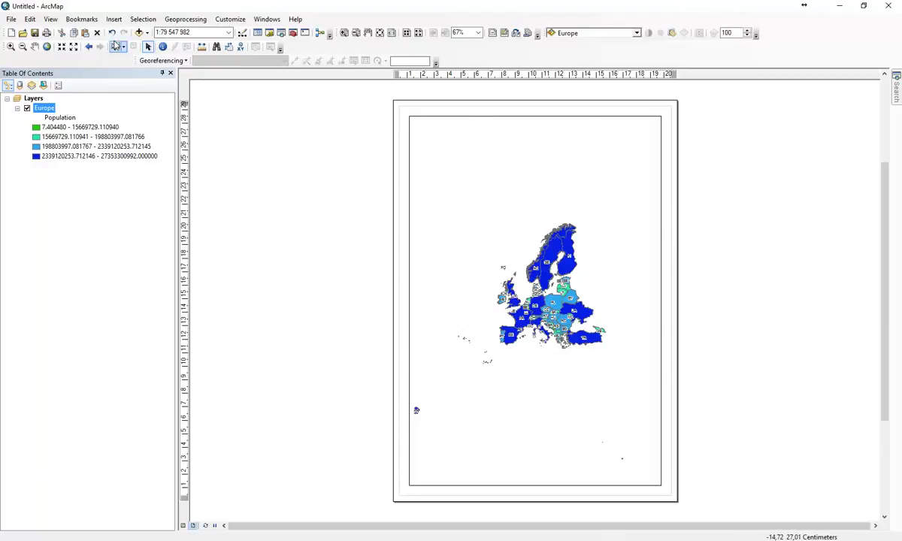
{"action": "left_click", "coordinate": [148, 47]}
{"action": "left_click", "coordinate": [444, 420]}
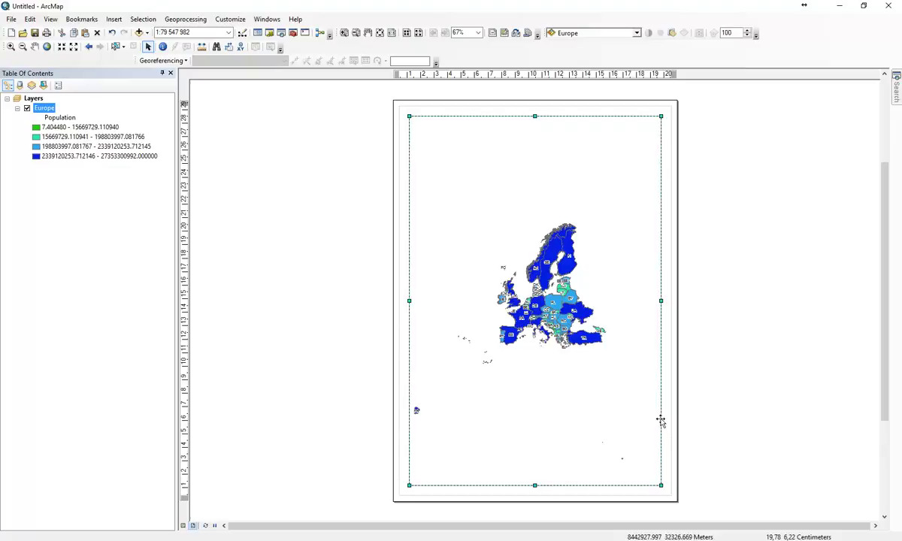
{"action": "left_click_drag", "start_coordinate": [661, 438], "coordinate": [663, 437]}
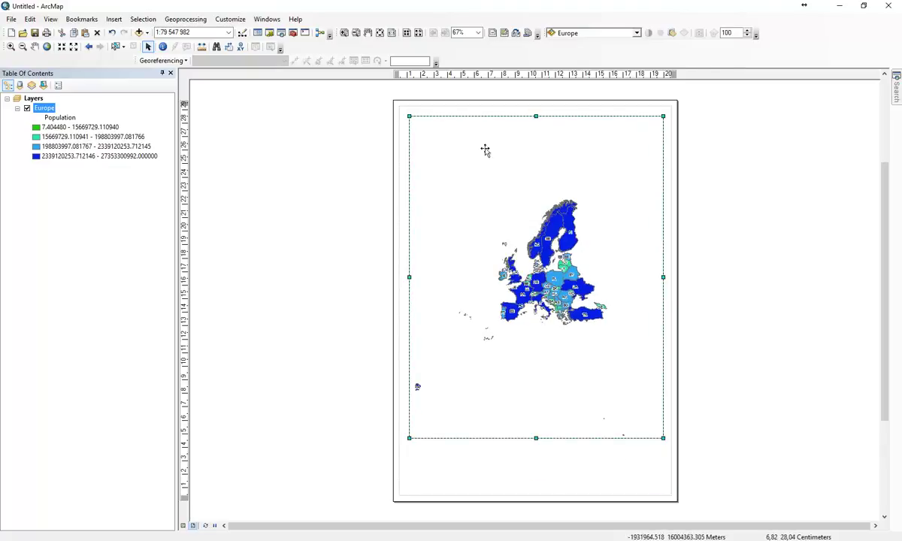
{"action": "right_click", "coordinate": [40, 110]}
{"action": "key", "text": "Escape"}
Zoom in so Europe fills the frame, shift it down, and lower the frame slightly.
{"action": "left_click", "coordinate": [10, 47]}
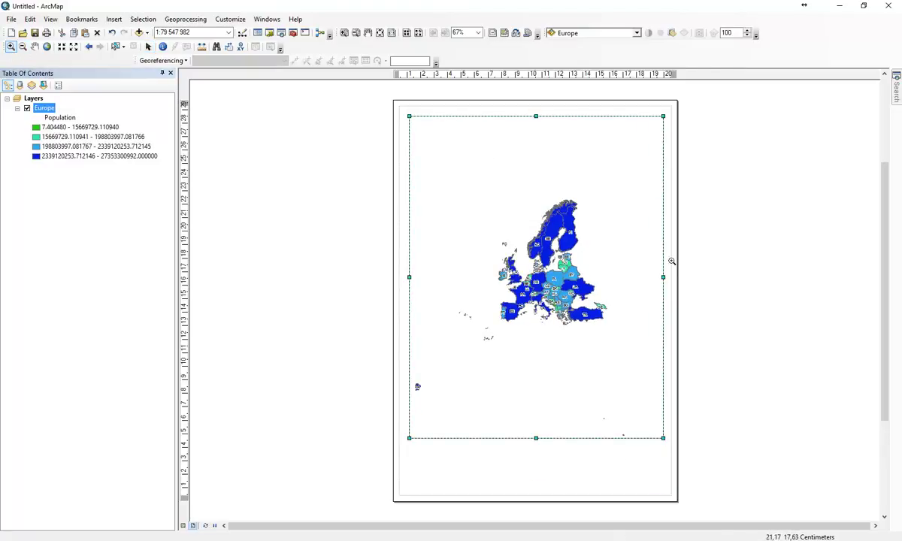
{"action": "left_click_drag", "start_coordinate": [485, 183], "coordinate": [609, 331]}
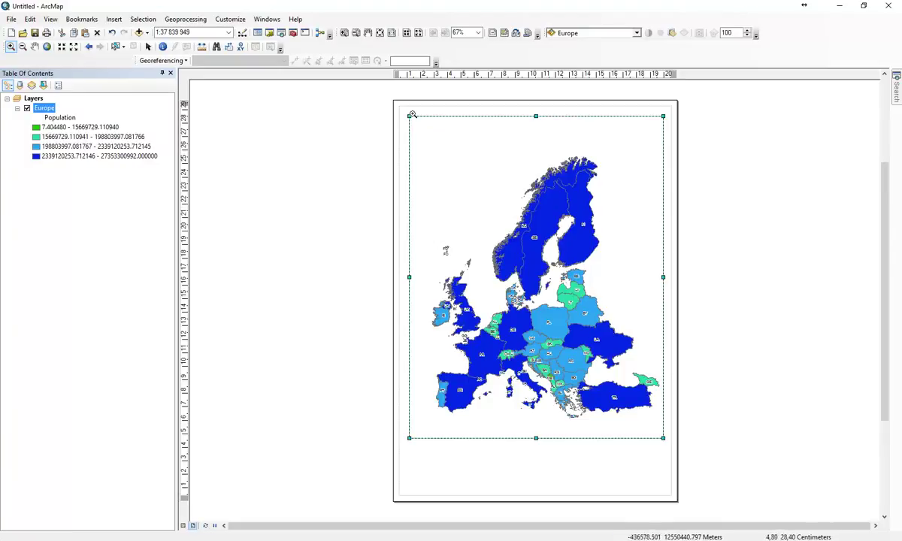
{"action": "left_click", "coordinate": [34, 47]}
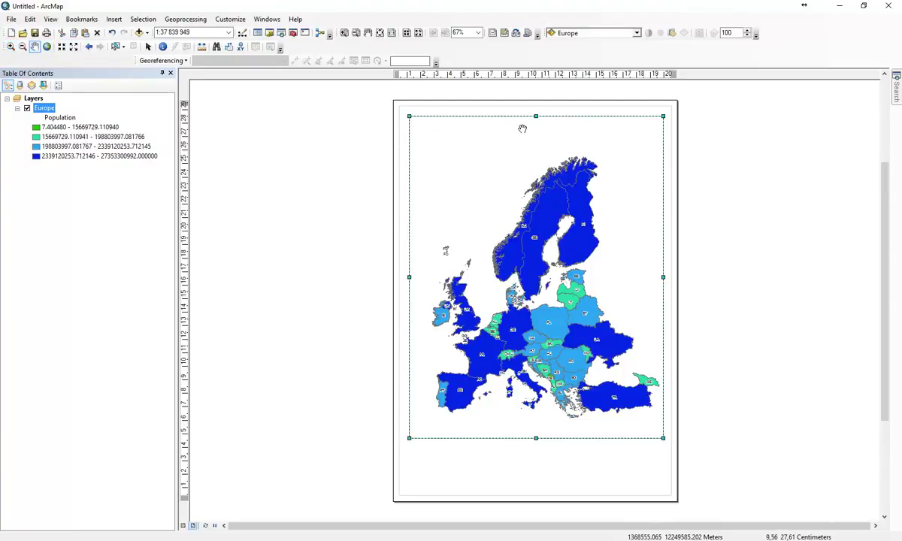
{"action": "left_click_drag", "start_coordinate": [523, 127], "coordinate": [529, 189]}
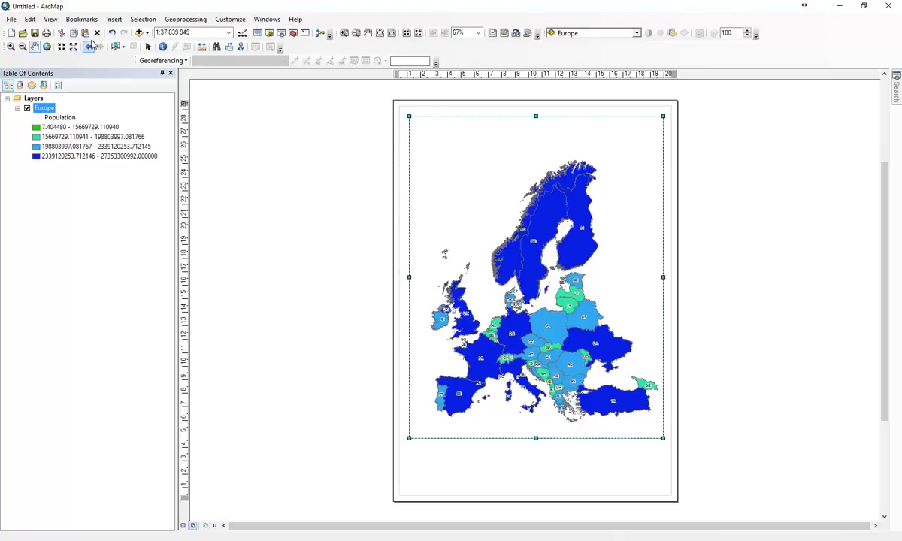
{"action": "left_click", "coordinate": [148, 47]}
{"action": "left_click", "coordinate": [472, 123]}
{"action": "left_click_drag", "start_coordinate": [473, 123], "coordinate": [471, 128]}
Insert the title 'Population of Europe' at the top of the layout.
{"action": "left_click", "coordinate": [291, 163]}
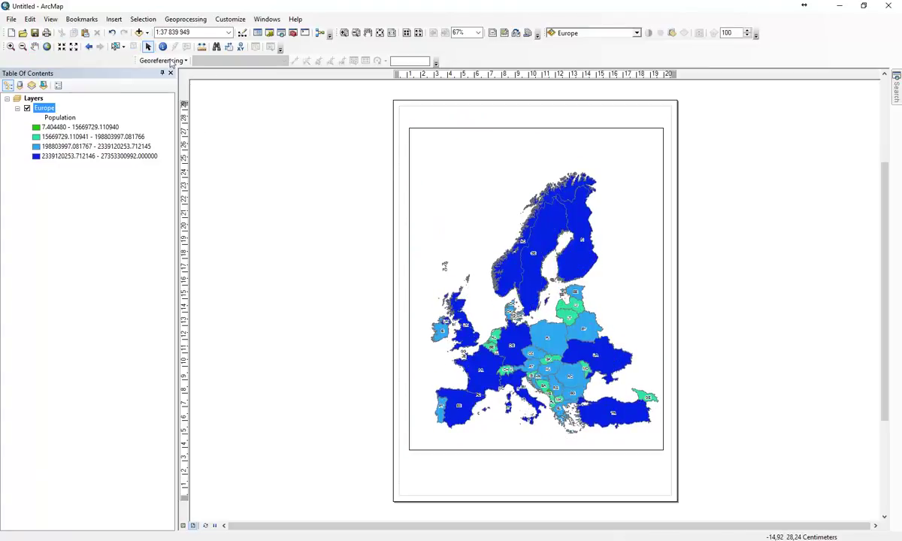
{"action": "left_click", "coordinate": [113, 18]}
{"action": "left_click", "coordinate": [129, 43]}
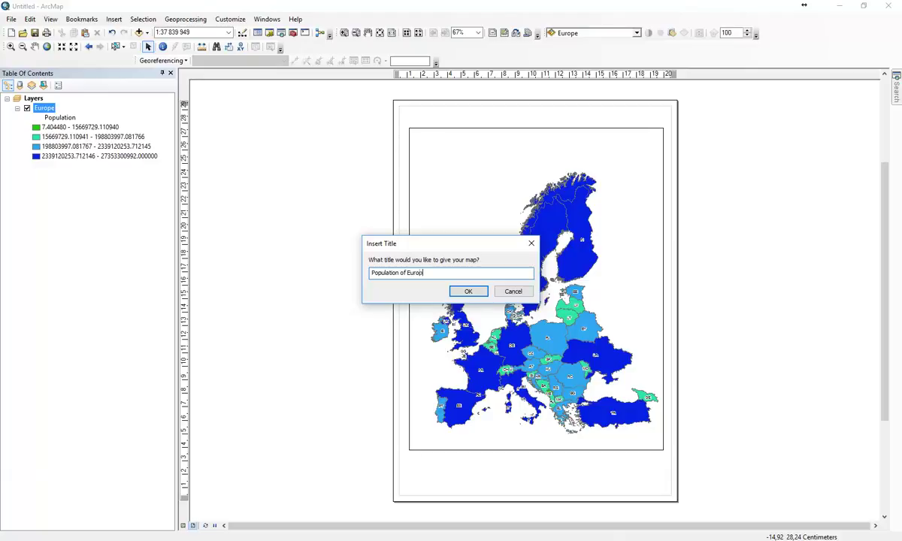
{"action": "left_click", "coordinate": [468, 291]}
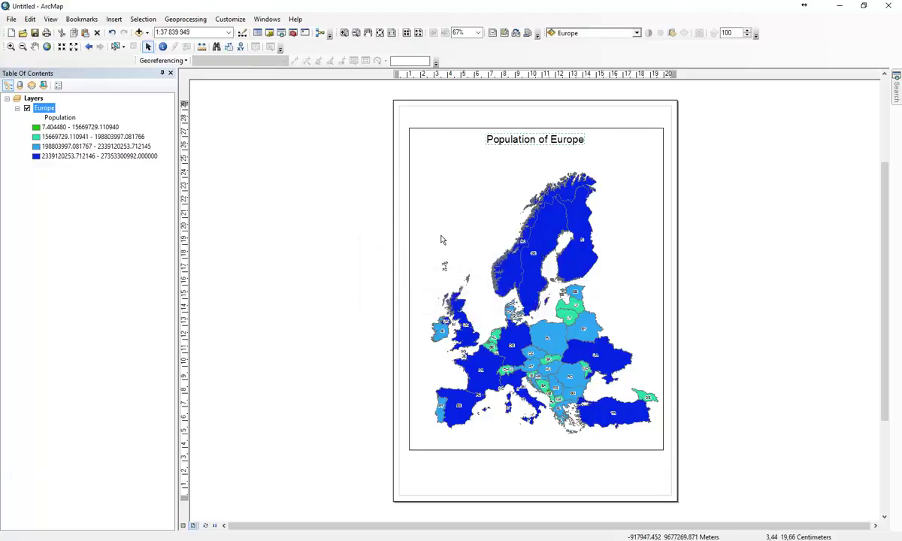
{"action": "left_click", "coordinate": [113, 19]}
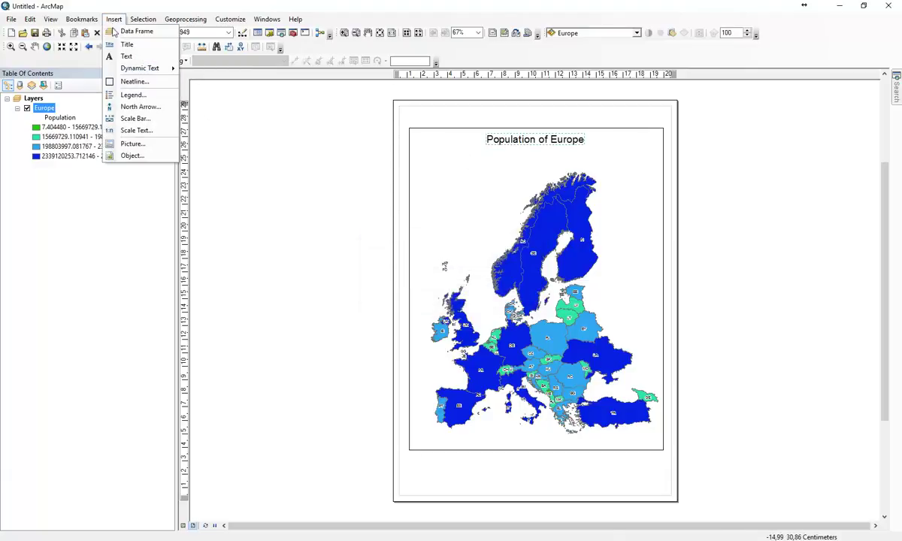
Start a legend with Europe as its only layer and delete the default 'Legend' title.
{"action": "left_click", "coordinate": [132, 95]}
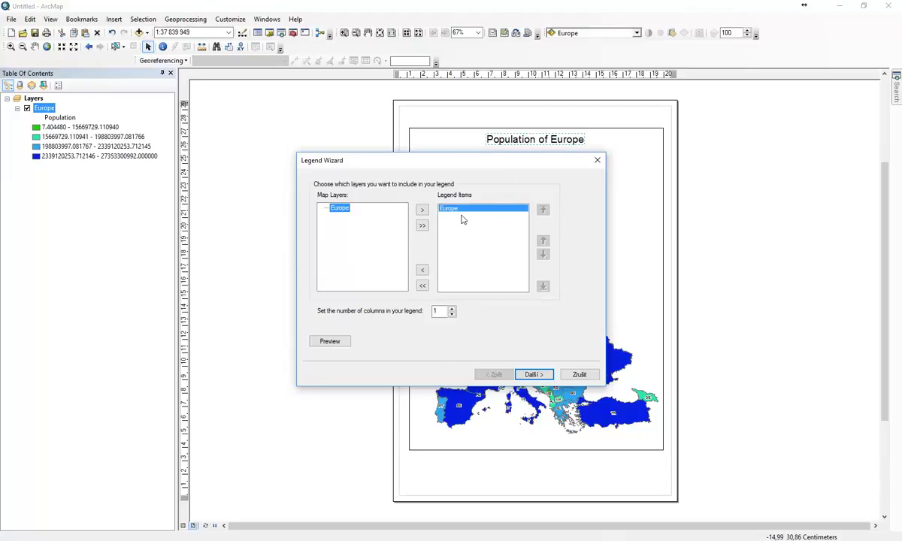
{"action": "left_click", "coordinate": [534, 375]}
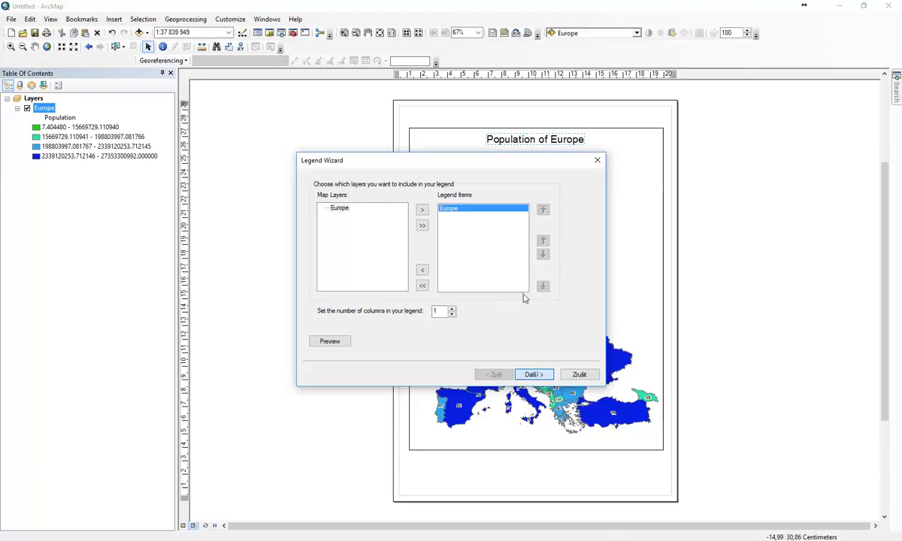
{"action": "left_click", "coordinate": [535, 375]}
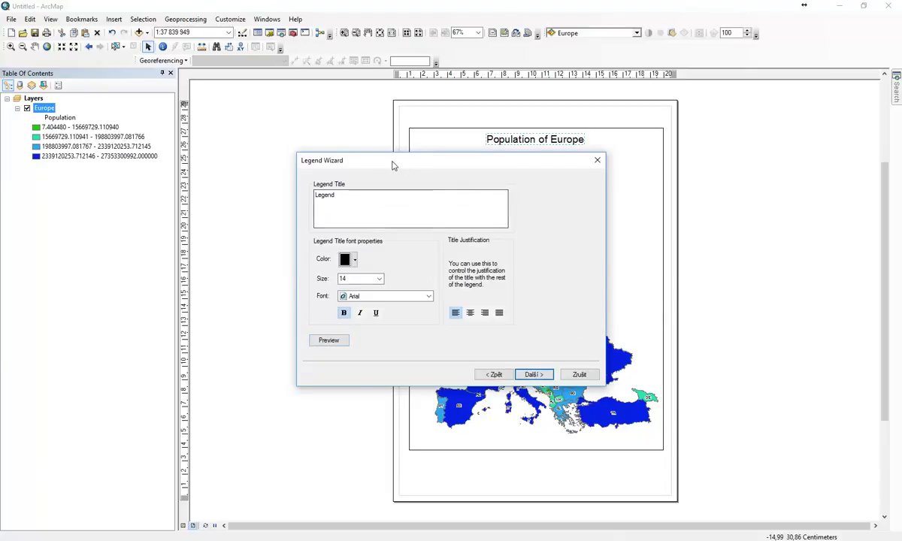
{"action": "left_click_drag", "start_coordinate": [392, 164], "coordinate": [651, 127]}
{"action": "left_click", "coordinate": [588, 306]}
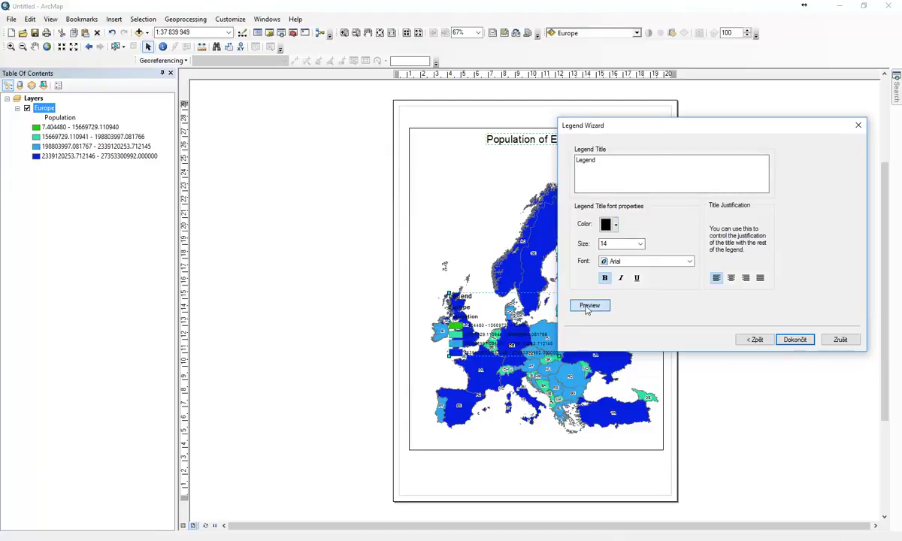
{"action": "double_click", "coordinate": [606, 161]}
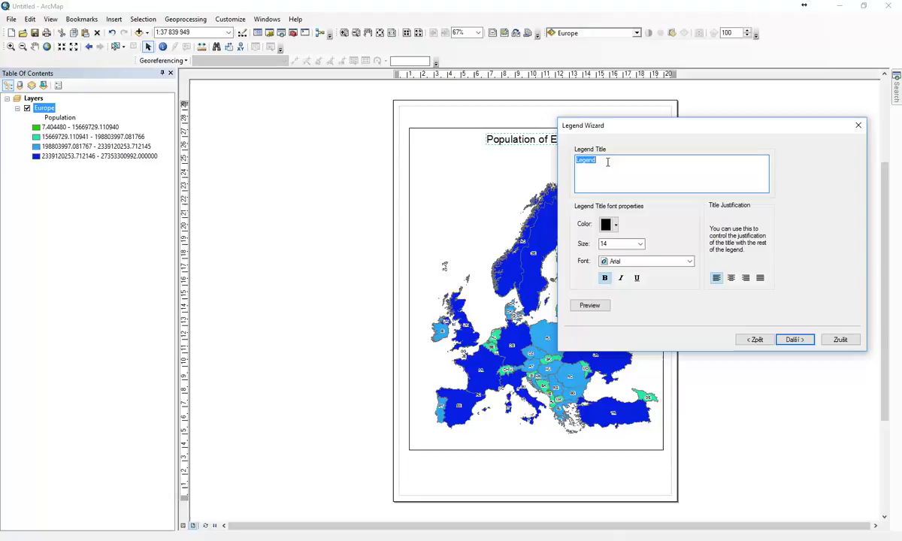
{"action": "key", "text": "BackSpace"}
{"action": "left_click", "coordinate": [795, 340]}
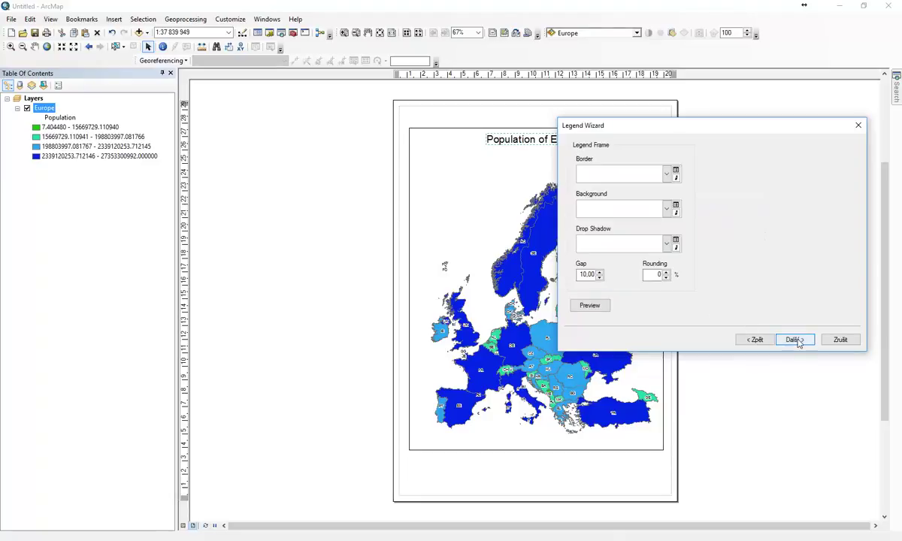
Leave the legend frame with no background and no drop shadow.
{"action": "left_click", "coordinate": [666, 213]}
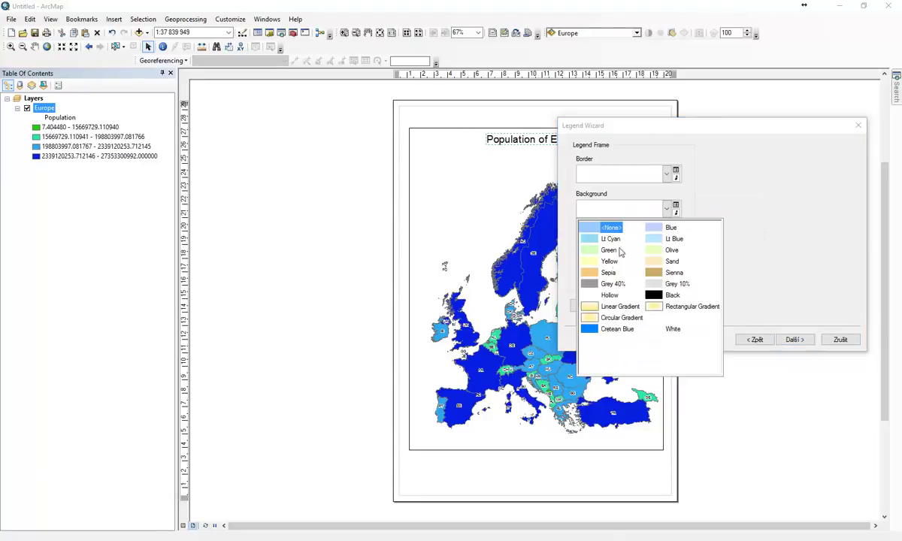
{"action": "left_click", "coordinate": [624, 316]}
{"action": "left_click", "coordinate": [589, 306]}
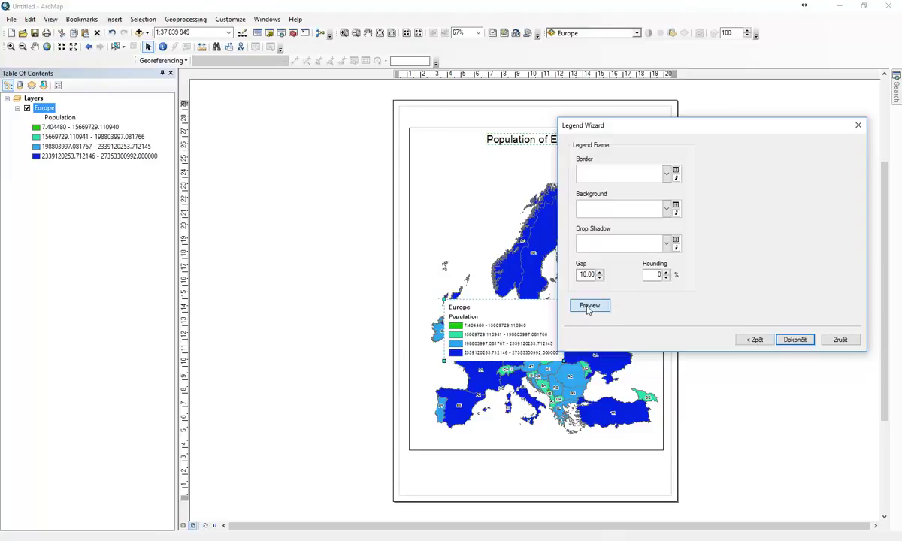
{"action": "left_click", "coordinate": [622, 241]}
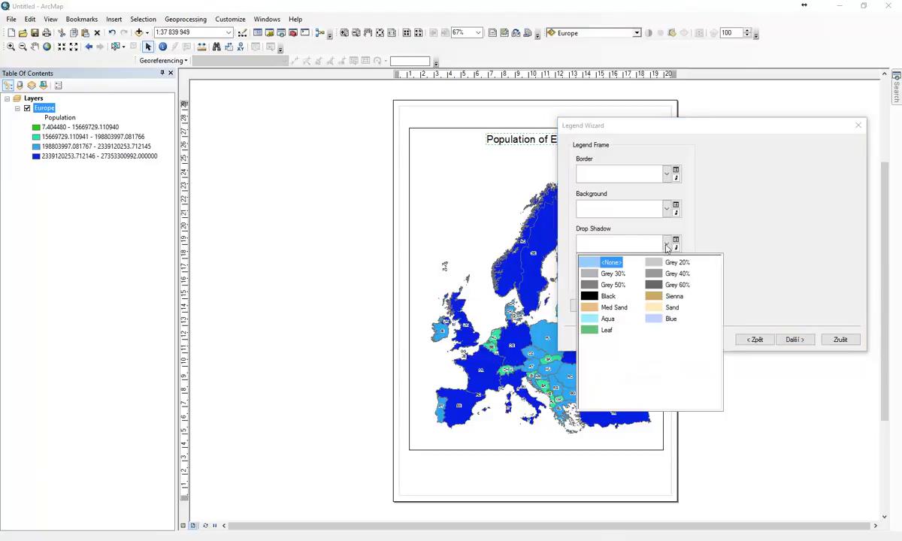
{"action": "left_click", "coordinate": [598, 297]}
{"action": "left_click", "coordinate": [596, 306]}
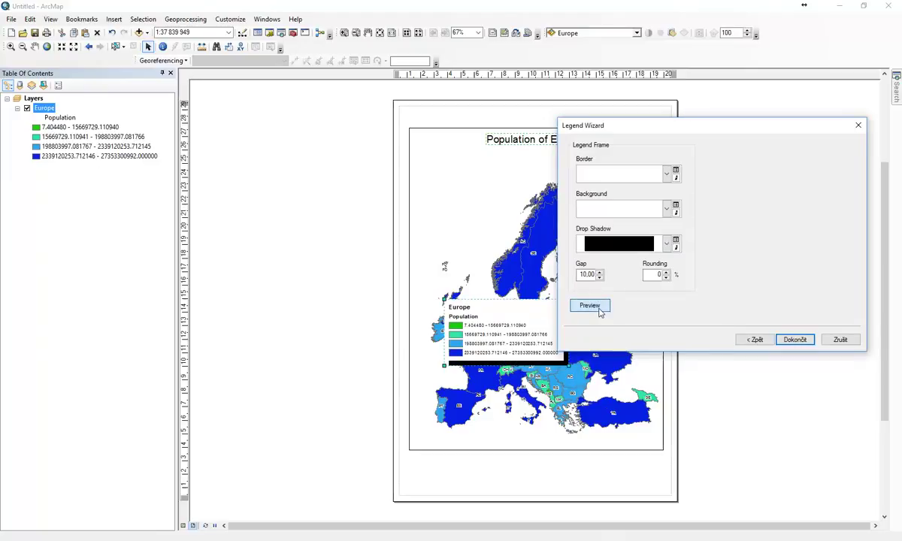
{"action": "left_click", "coordinate": [666, 243]}
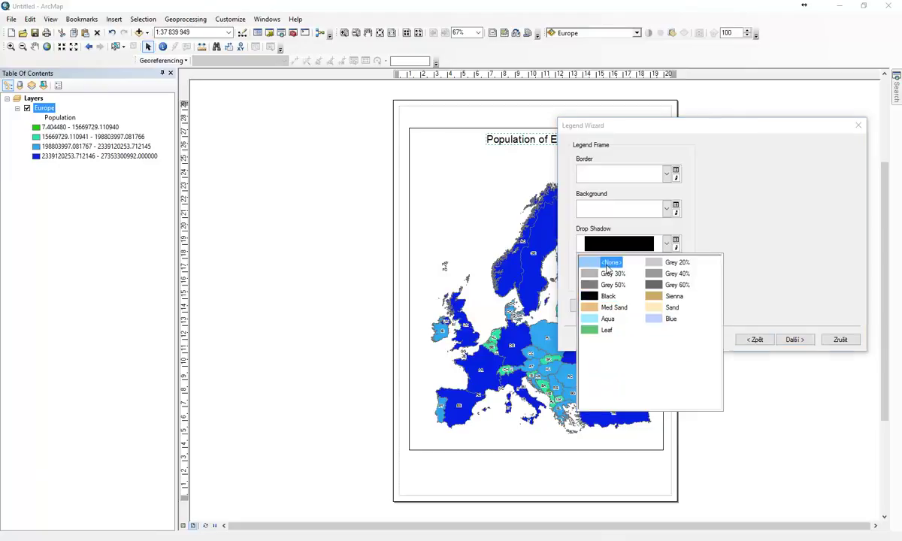
{"action": "left_click", "coordinate": [604, 260]}
{"action": "left_click", "coordinate": [794, 340]}
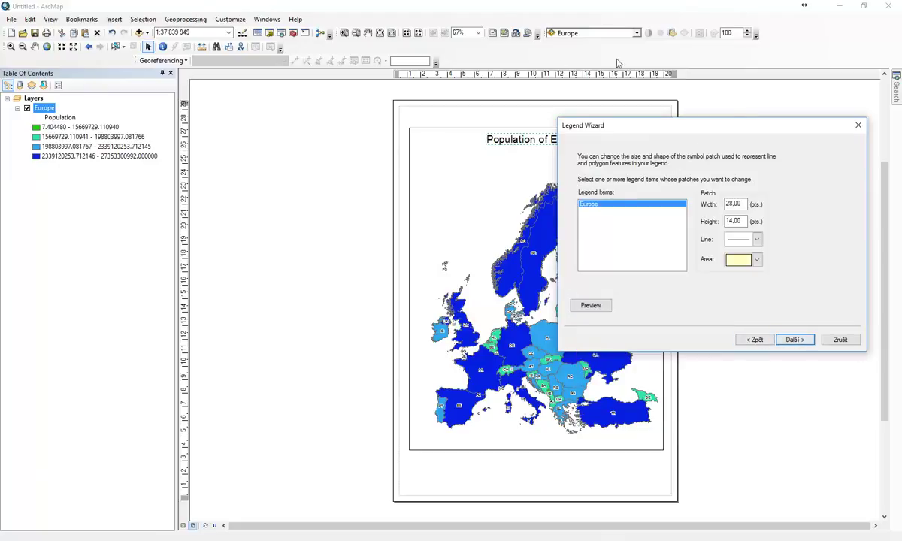
Preview several area patch shapes, then choose rounded rectangle patches for the legend.
{"action": "left_click", "coordinate": [757, 260]}
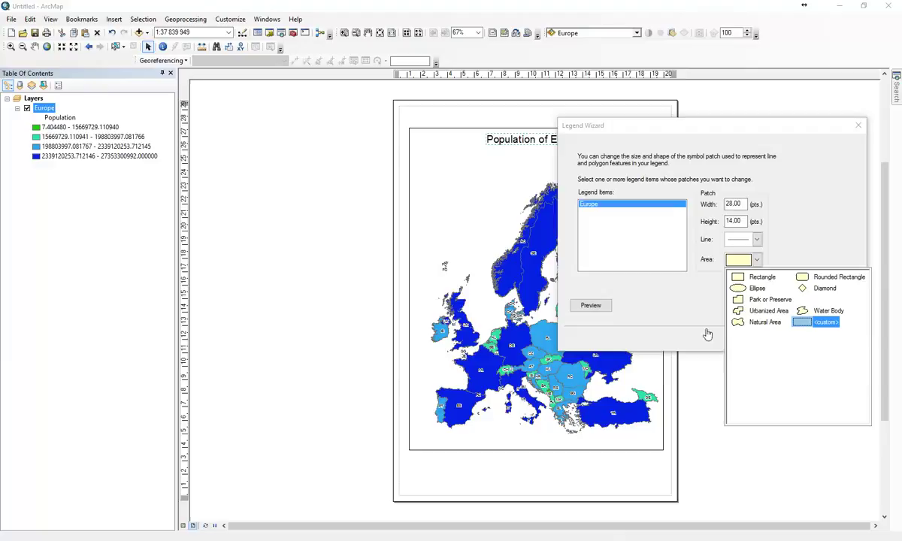
{"action": "left_click", "coordinate": [755, 321]}
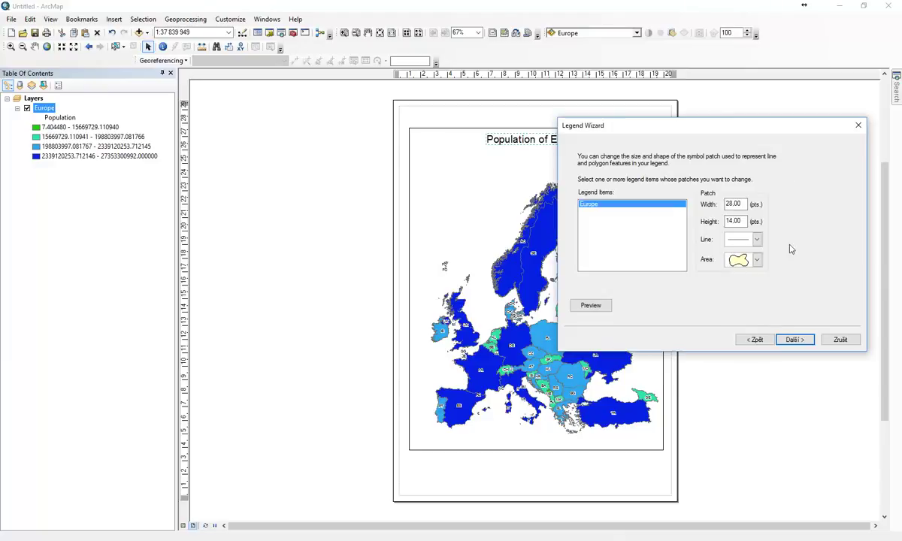
{"action": "left_click", "coordinate": [592, 306]}
{"action": "left_click", "coordinate": [743, 260]}
{"action": "left_click", "coordinate": [754, 312]}
{"action": "left_click", "coordinate": [604, 306]}
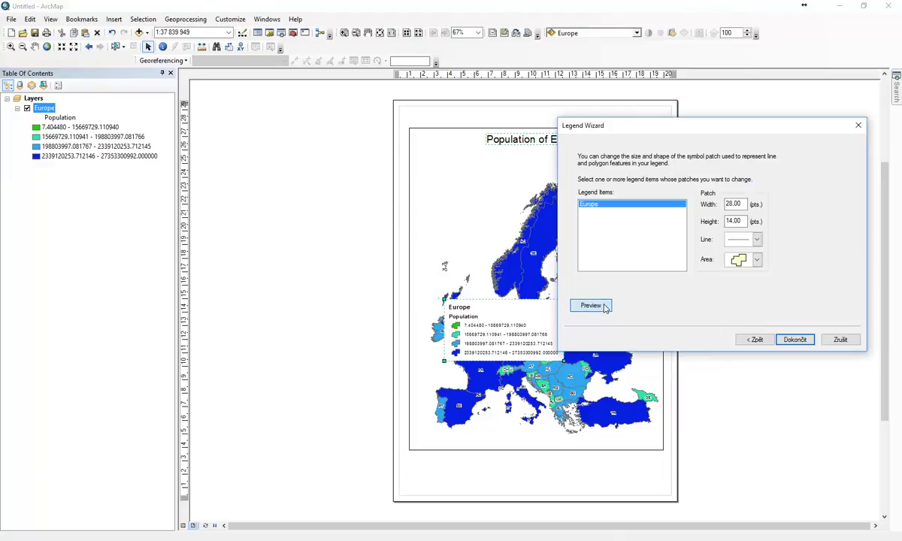
{"action": "left_click", "coordinate": [756, 260]}
{"action": "left_click", "coordinate": [757, 272]}
{"action": "left_click", "coordinate": [757, 261]}
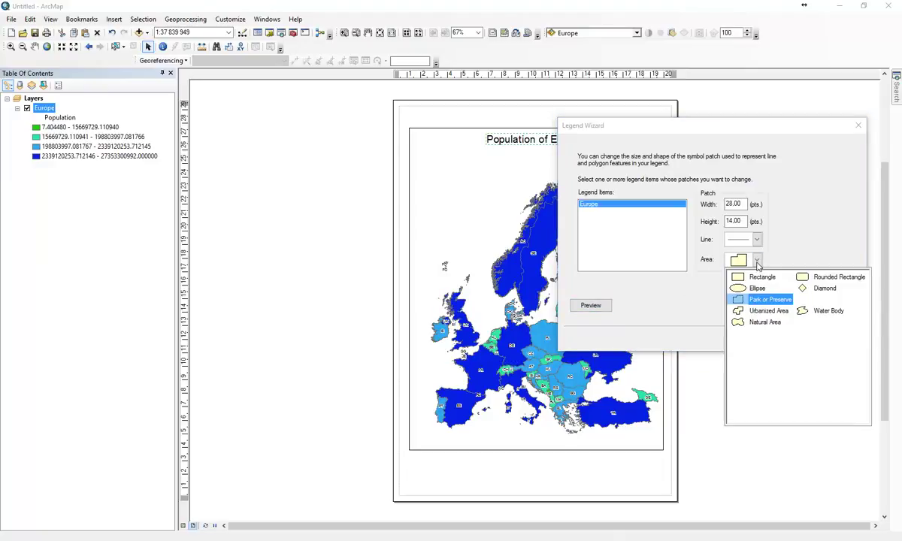
{"action": "left_click", "coordinate": [819, 278]}
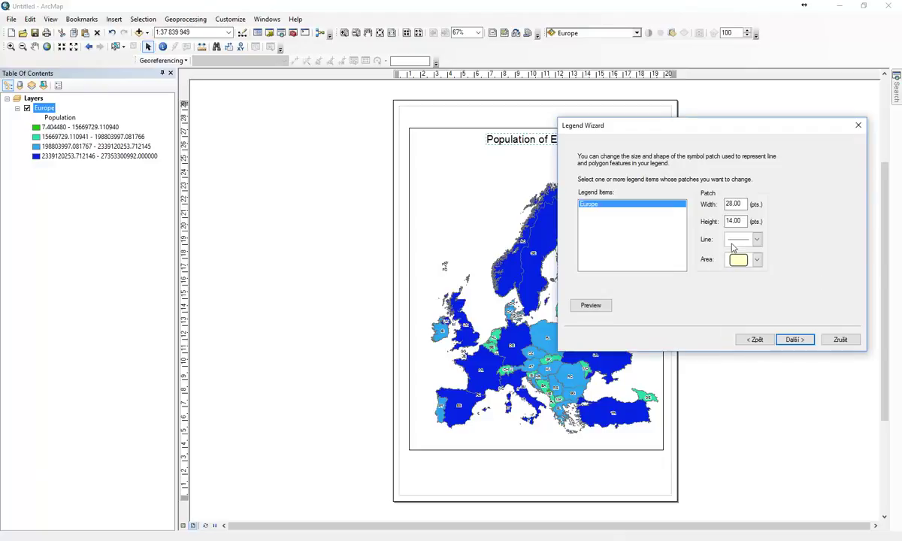
{"action": "left_click", "coordinate": [757, 240]}
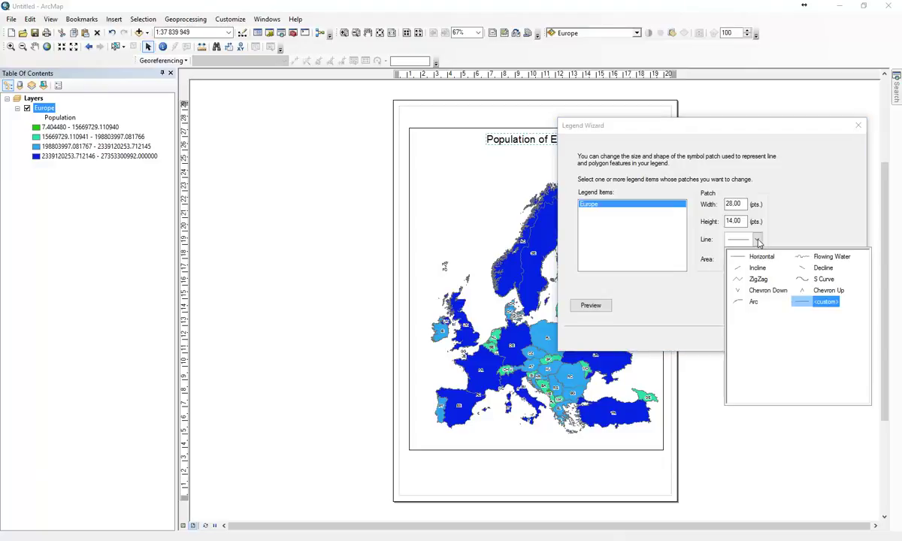
{"action": "left_click", "coordinate": [804, 211]}
Finish the legend, place it bottom-left, and raise the map frame's bottom edge above it.
{"action": "left_click", "coordinate": [791, 340]}
{"action": "left_click", "coordinate": [794, 342]}
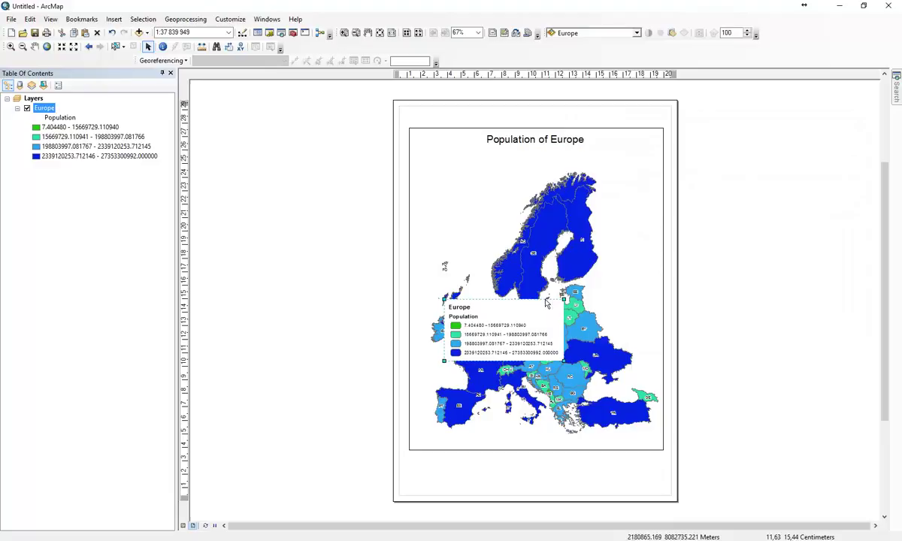
{"action": "left_click_drag", "start_coordinate": [485, 331], "coordinate": [452, 464]}
{"action": "left_click", "coordinate": [535, 449]}
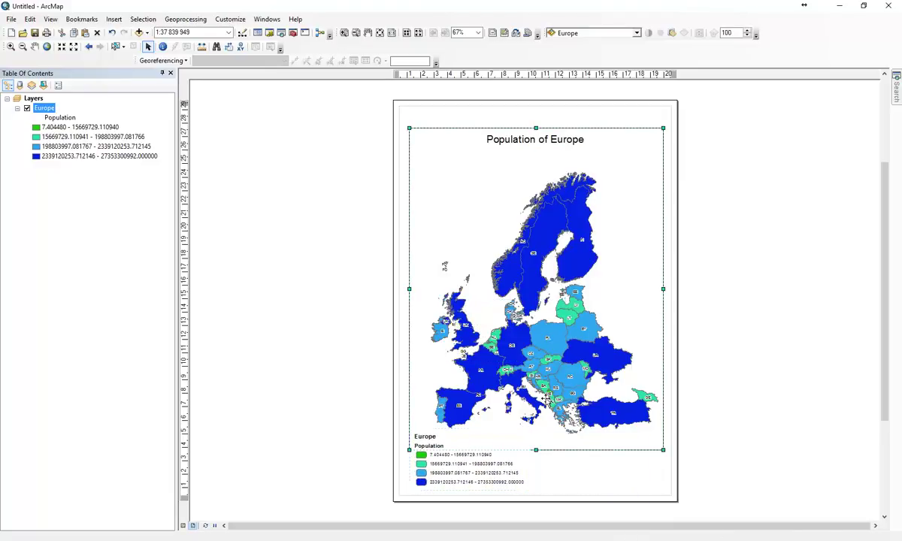
{"action": "left_click_drag", "start_coordinate": [535, 449], "coordinate": [535, 428]}
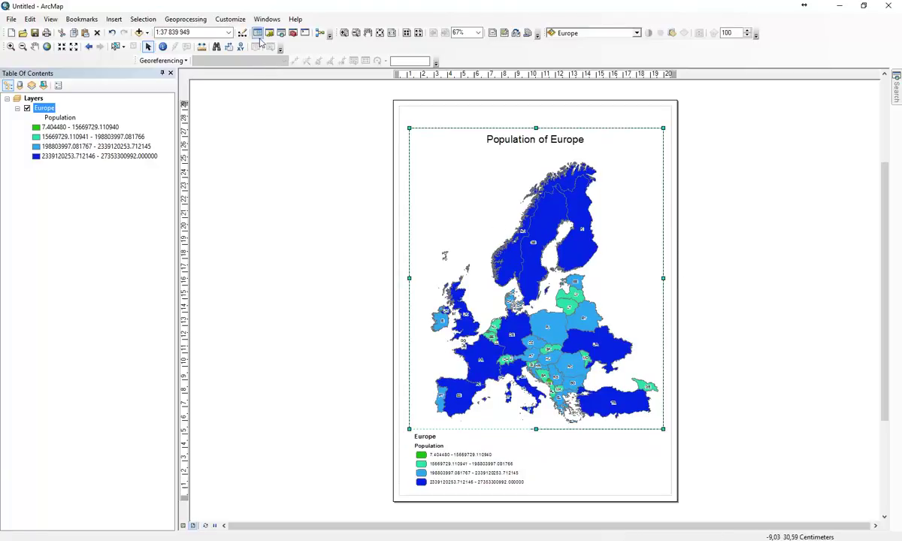
Insert a Scale Line 2 scale bar measured in Kilometers with the label 'km'.
{"action": "left_click", "coordinate": [113, 19]}
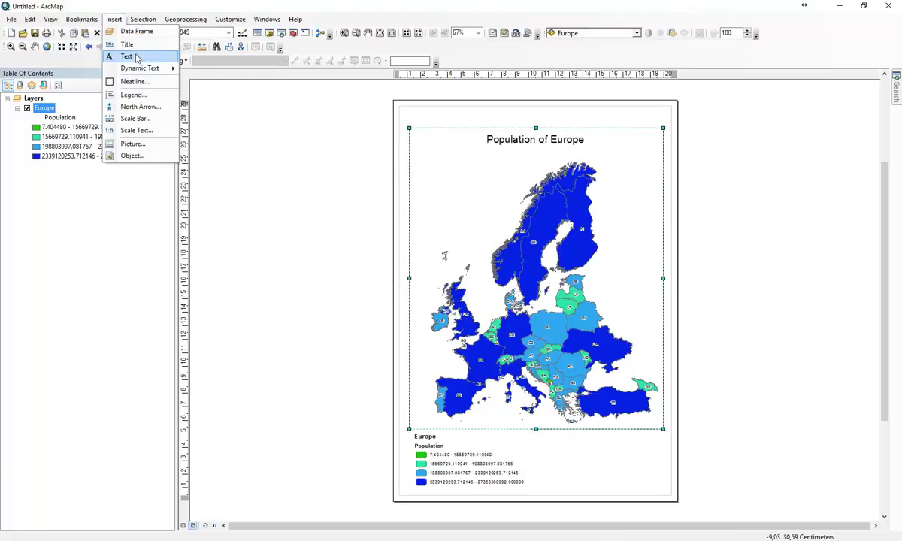
{"action": "left_click", "coordinate": [133, 120]}
{"action": "left_click_drag", "start_coordinate": [90, 28], "coordinate": [381, 124]}
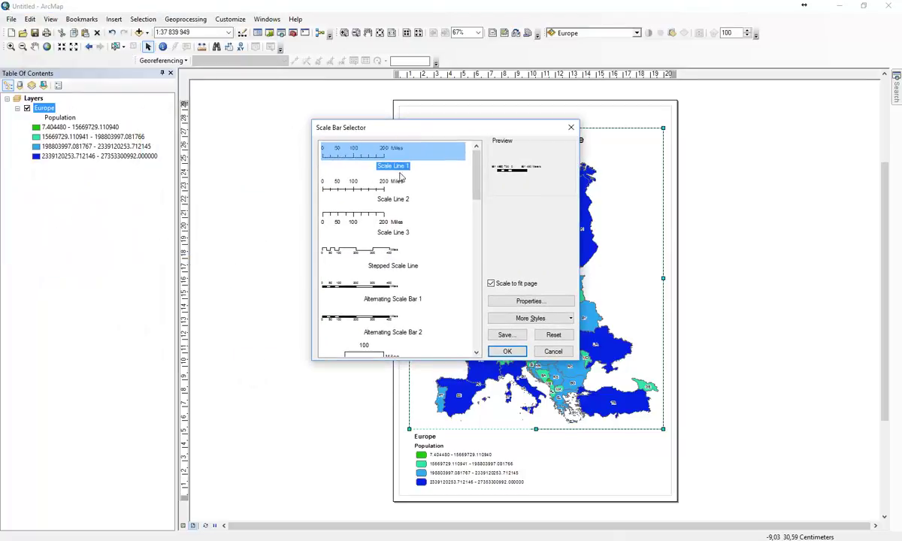
{"action": "left_click", "coordinate": [329, 180]}
{"action": "left_click", "coordinate": [512, 302]}
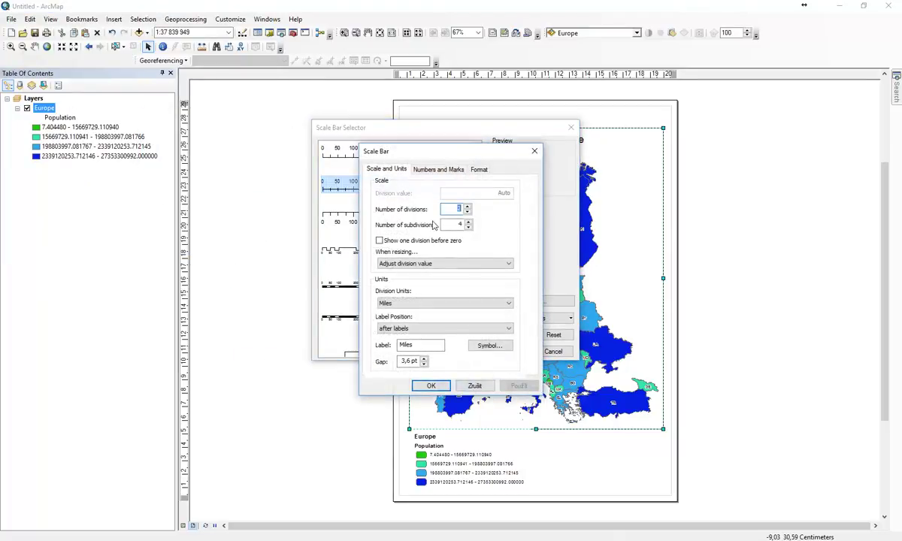
{"action": "left_click", "coordinate": [429, 302]}
{"action": "left_click", "coordinate": [413, 347]}
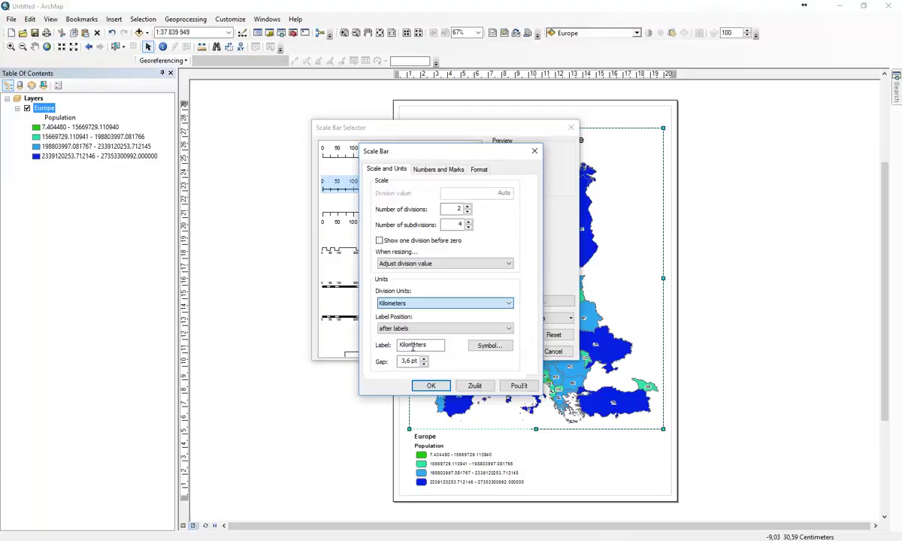
{"action": "double_click", "coordinate": [413, 347]}
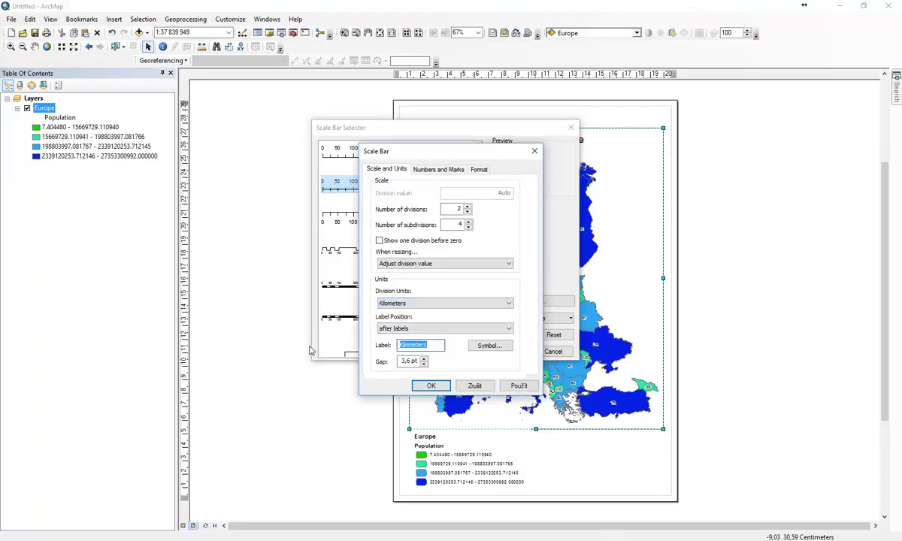
{"action": "type", "text": "km"}
{"action": "left_click", "coordinate": [431, 386]}
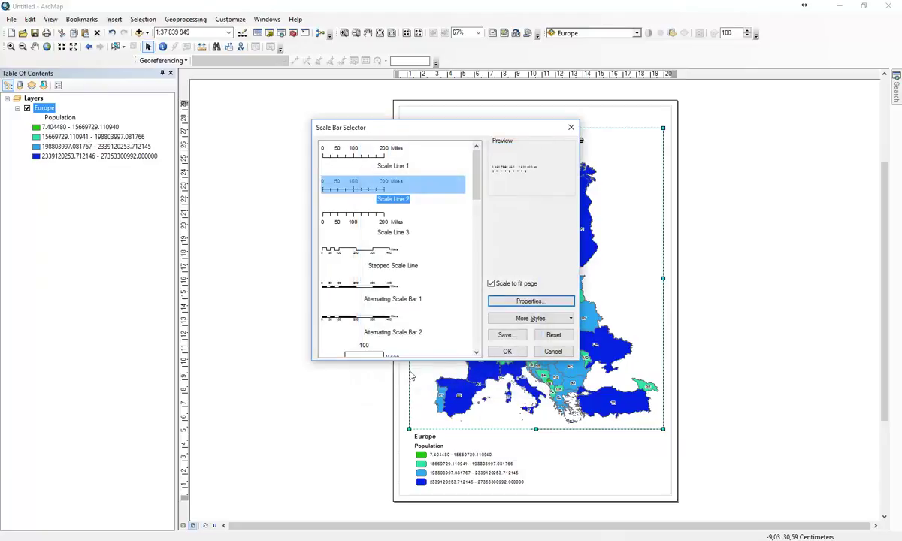
{"action": "left_click", "coordinate": [510, 350]}
Move the scale bar right of the legend, stretch it to 3 000 km, and nudge the legend lower.
{"action": "left_click_drag", "start_coordinate": [517, 308], "coordinate": [562, 451]}
{"action": "left_click_drag", "start_coordinate": [628, 451], "coordinate": [656, 450]}
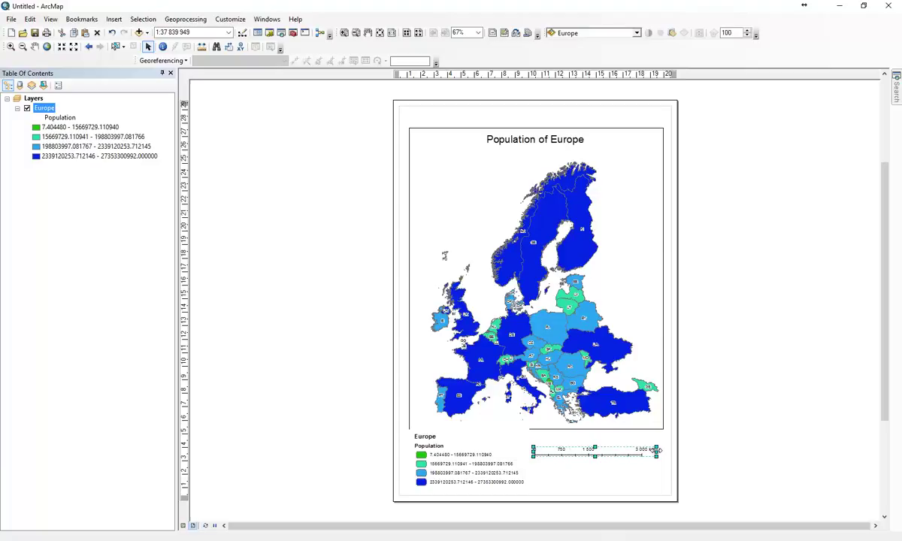
{"action": "left_click_drag", "start_coordinate": [574, 454], "coordinate": [573, 438]}
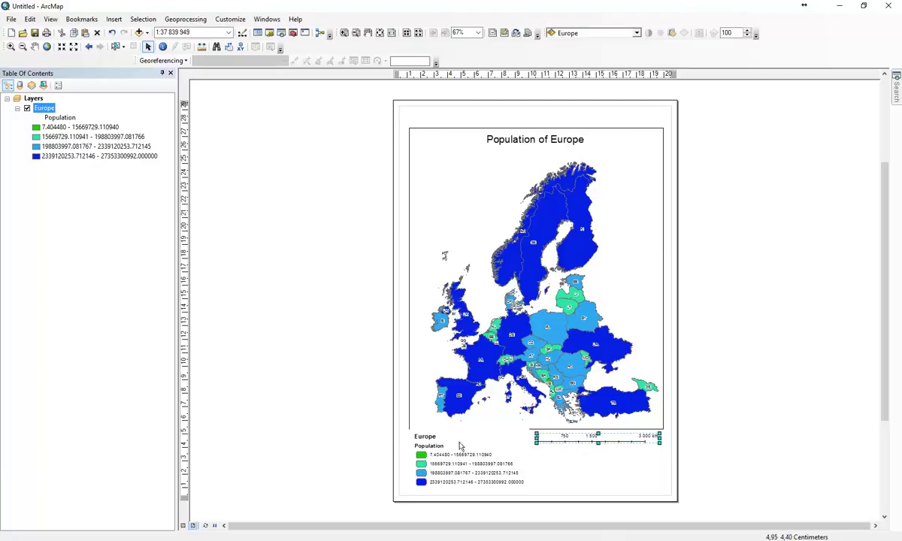
{"action": "left_click", "coordinate": [474, 462]}
{"action": "left_click_drag", "start_coordinate": [474, 460], "coordinate": [474, 463]}
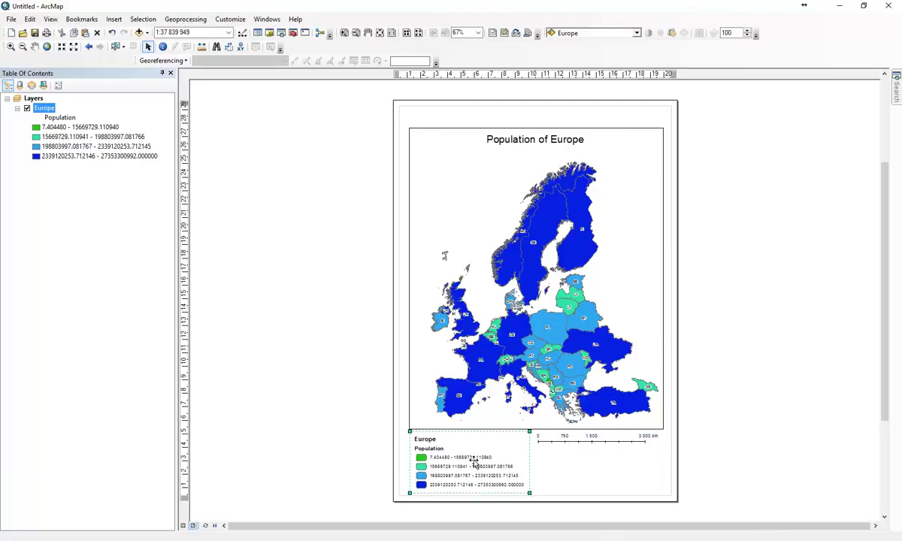
{"action": "left_click", "coordinate": [758, 375]}
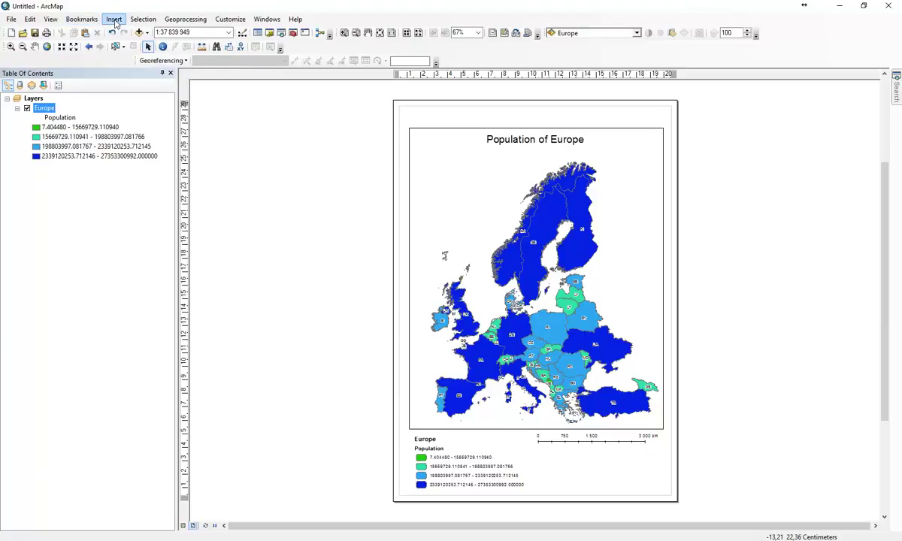
Add a three-line credit text below the scale bar: the author's name, Data: ESRI, Date: March 2017.
{"action": "left_click", "coordinate": [114, 19]}
{"action": "left_click", "coordinate": [113, 53]}
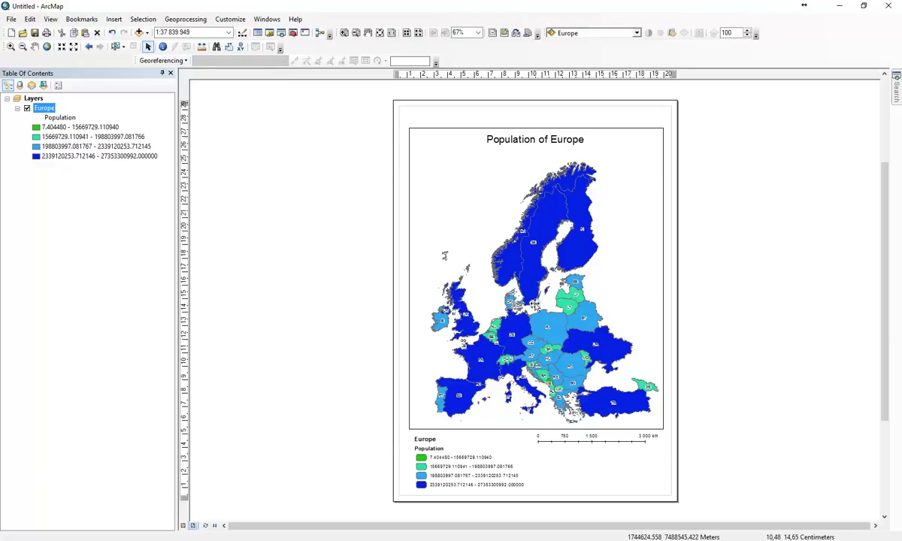
{"action": "left_click_drag", "start_coordinate": [536, 309], "coordinate": [592, 472]}
{"action": "double_click", "coordinate": [591, 472]}
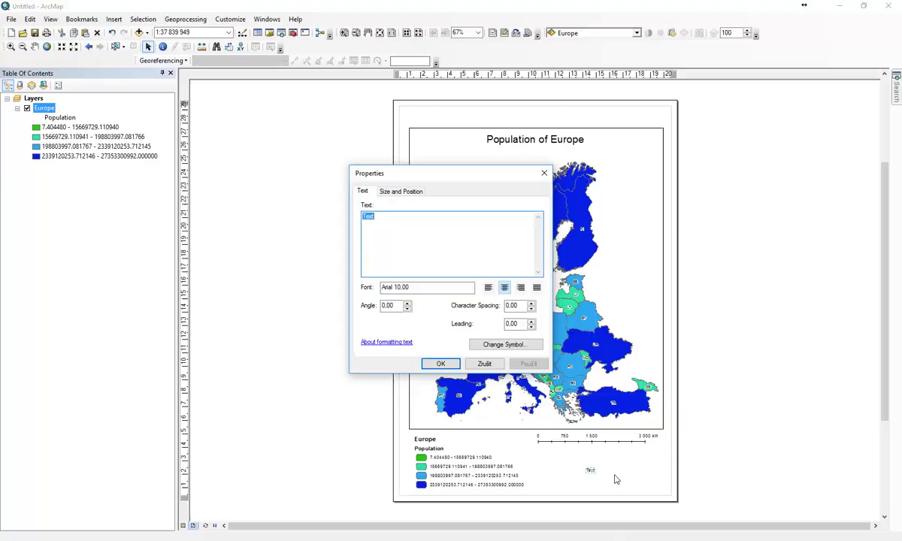
{"action": "type", "text": "John "}
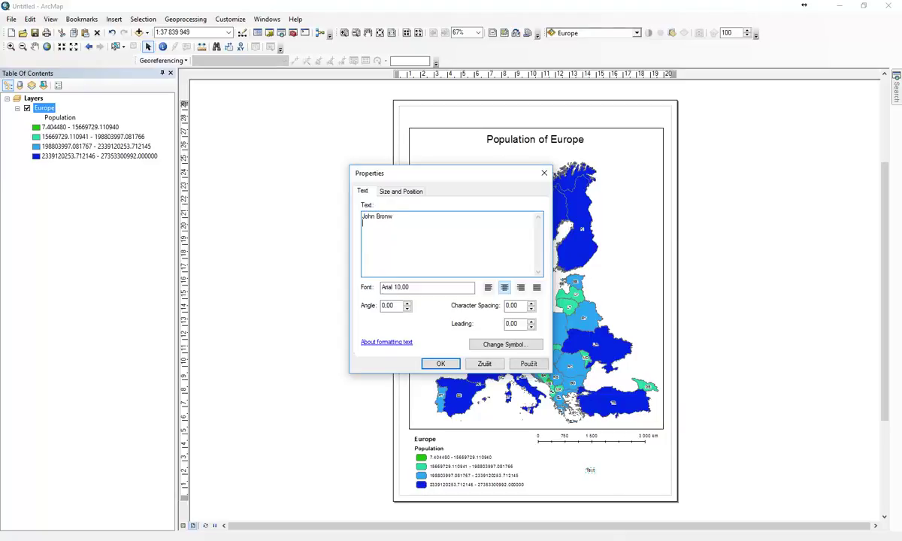
{"action": "type", "text": "Brown"}
{"action": "key", "text": "Return"}
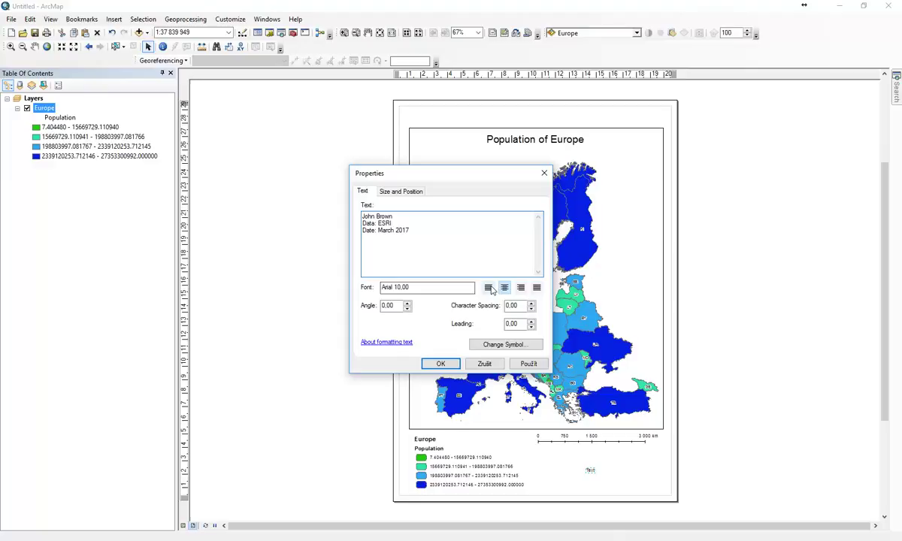
{"action": "left_click", "coordinate": [440, 363]}
{"action": "left_click_drag", "start_coordinate": [595, 480], "coordinate": [650, 489]}
{"action": "left_click", "coordinate": [757, 445]}
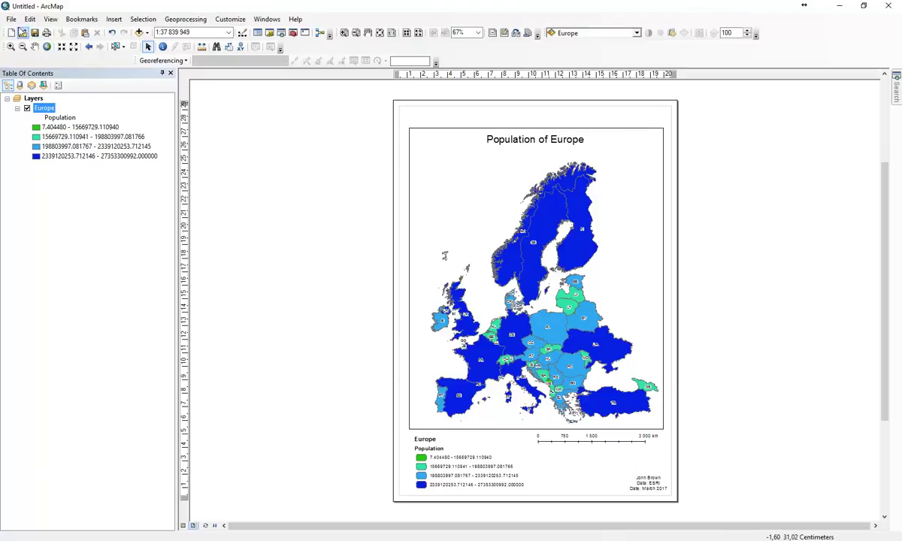
Start exporting the layout via File > Export Map with PDF as the file type.
{"action": "left_click", "coordinate": [12, 19]}
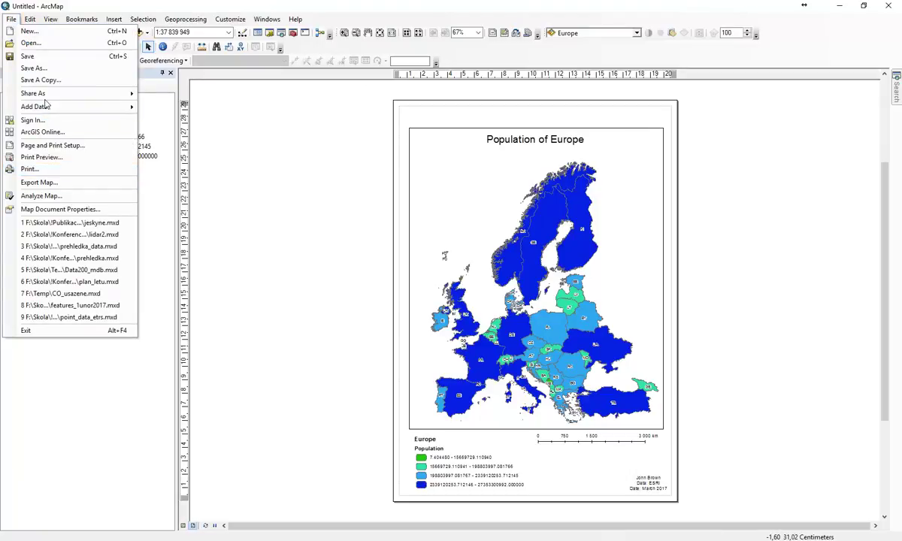
{"action": "left_click", "coordinate": [51, 180]}
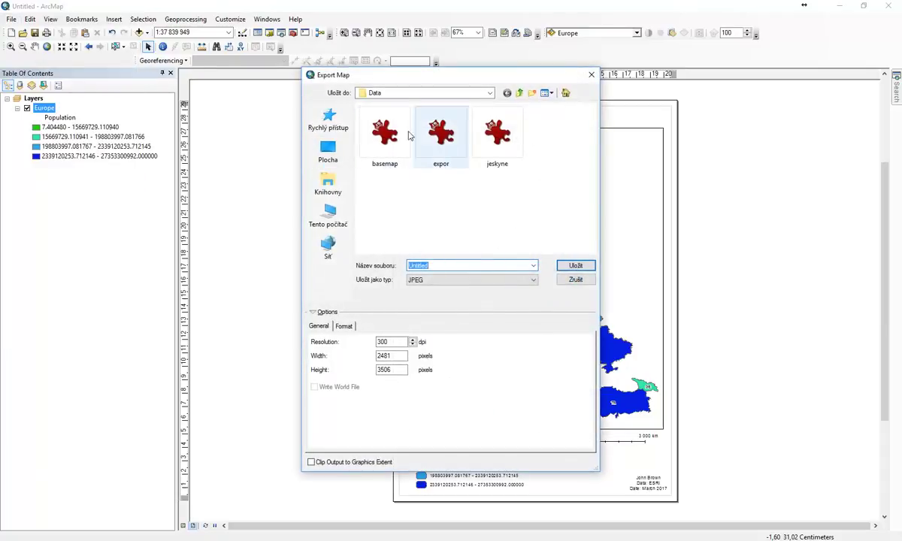
{"action": "left_click", "coordinate": [445, 281]}
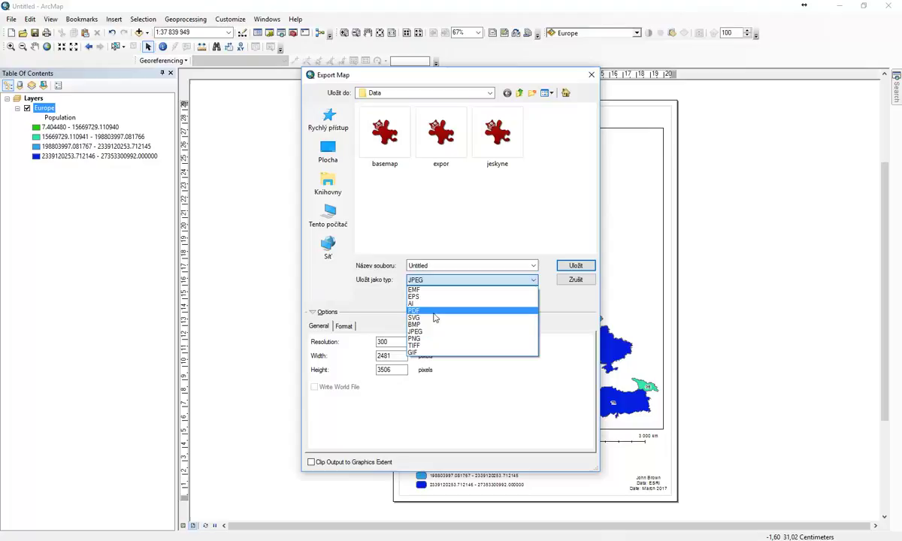
{"action": "left_click", "coordinate": [434, 313]}
Save the 300 dpi PDF as EU_map in the Skola\Vyuka\Erasmus\EU folder.
{"action": "left_click", "coordinate": [488, 93]}
{"action": "left_click", "coordinate": [489, 93]}
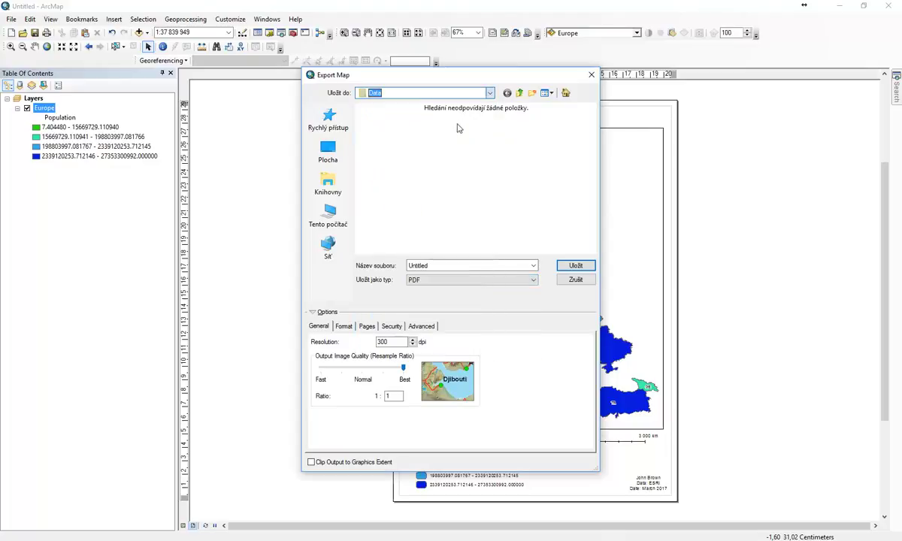
{"action": "left_click", "coordinate": [488, 94]}
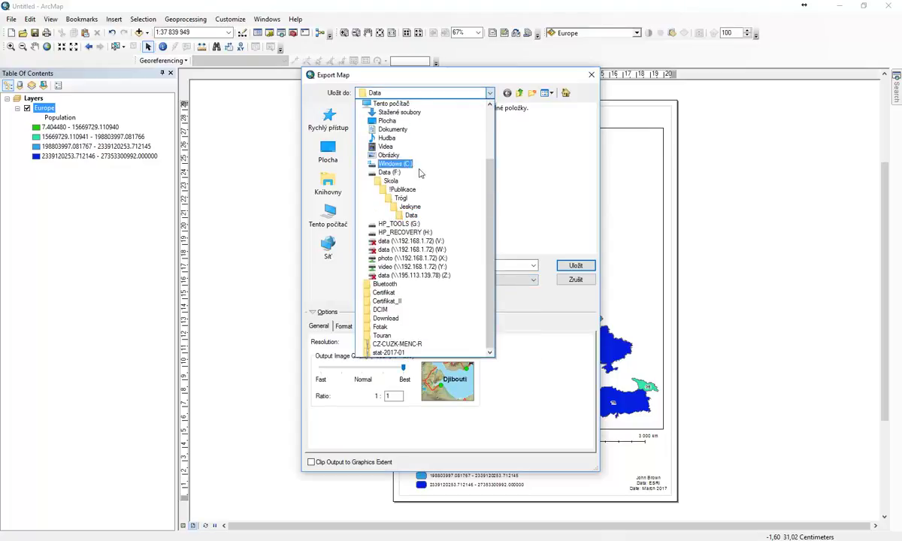
{"action": "left_click", "coordinate": [390, 180]}
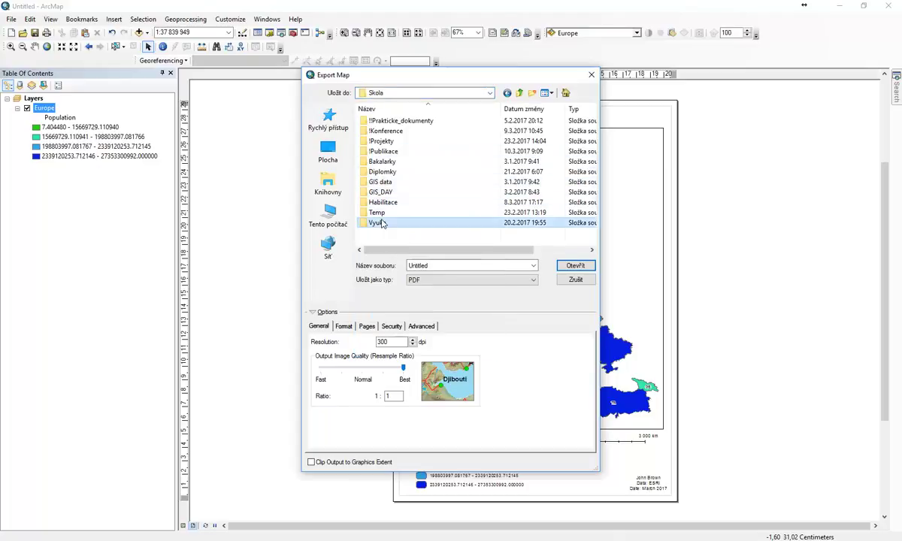
{"action": "double_click", "coordinate": [378, 223]}
{"action": "double_click", "coordinate": [379, 131]}
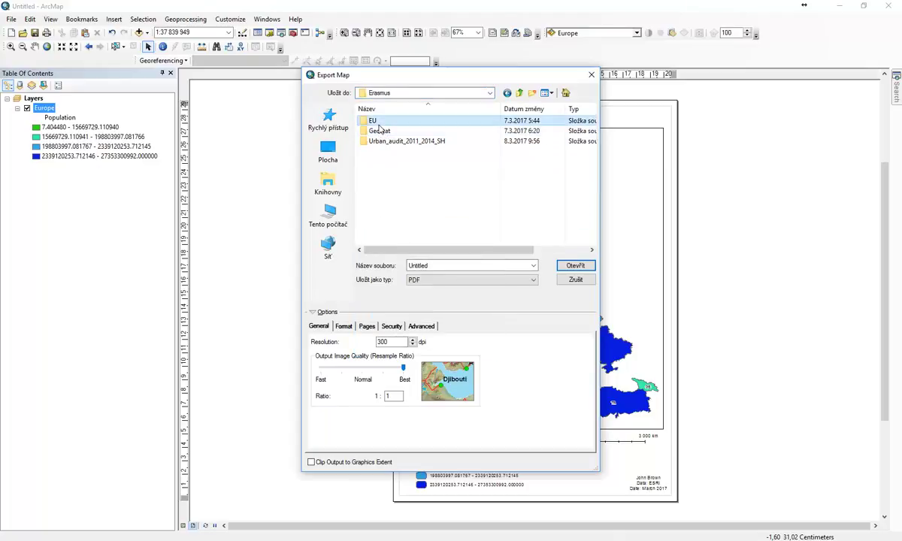
{"action": "double_click", "coordinate": [373, 121]}
{"action": "double_click", "coordinate": [431, 266]}
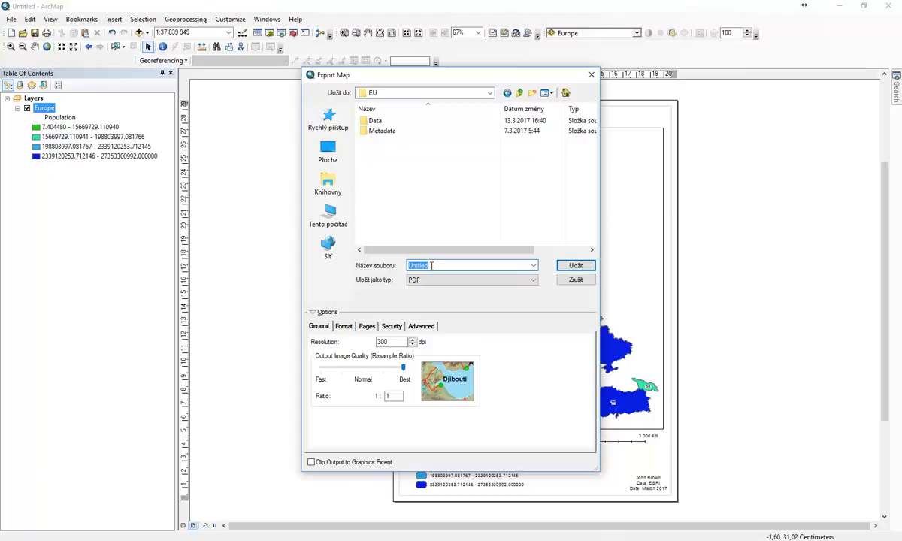
{"action": "type", "text": "EU_map"}
{"action": "key", "text": "Return"}
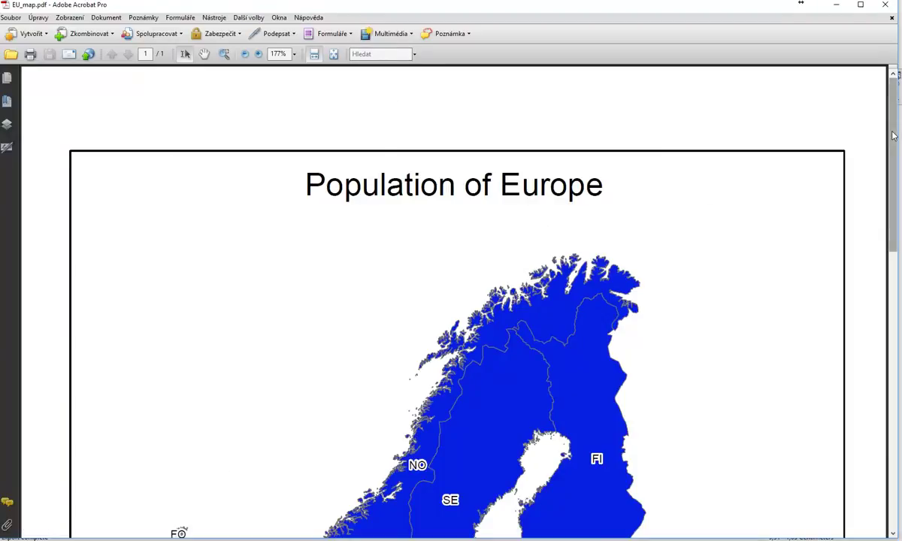
Look over EU_map.pdf in Acrobat, then close it to return to the ArcMap layout.
{"action": "mouse_move", "coordinate": [893, 134]}
{"action": "left_mouse_down"}
{"action": "mouse_move", "coordinate": [893, 418]}
{"action": "mouse_move", "coordinate": [892, 134]}
{"action": "left_mouse_up"}
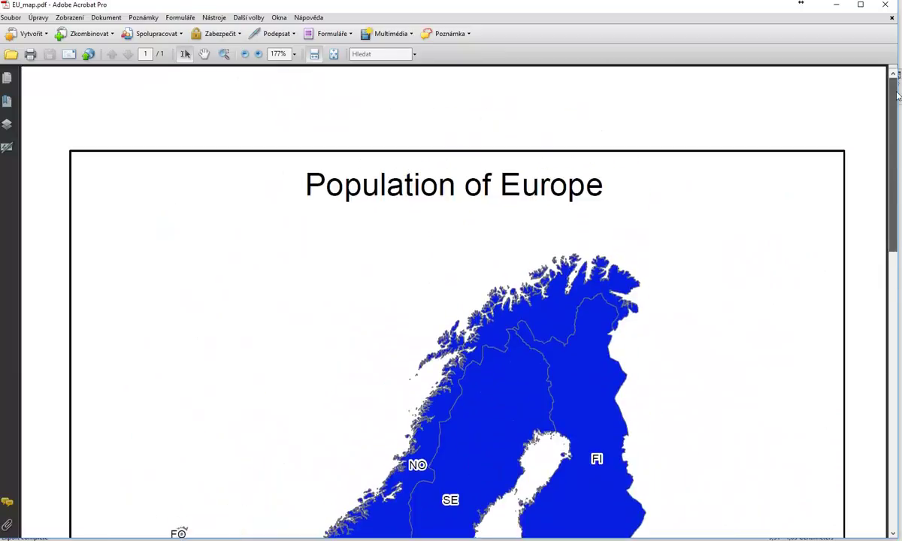
{"action": "left_click", "coordinate": [876, 9]}
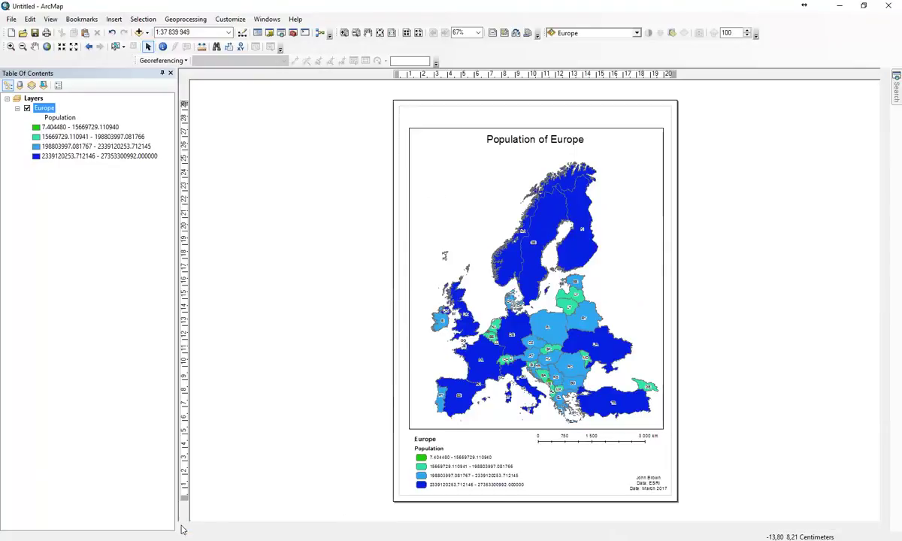
Switch to Data View and add the Topographic basemap from Add Basemap beneath the Europe layer.
{"action": "left_click", "coordinate": [183, 526]}
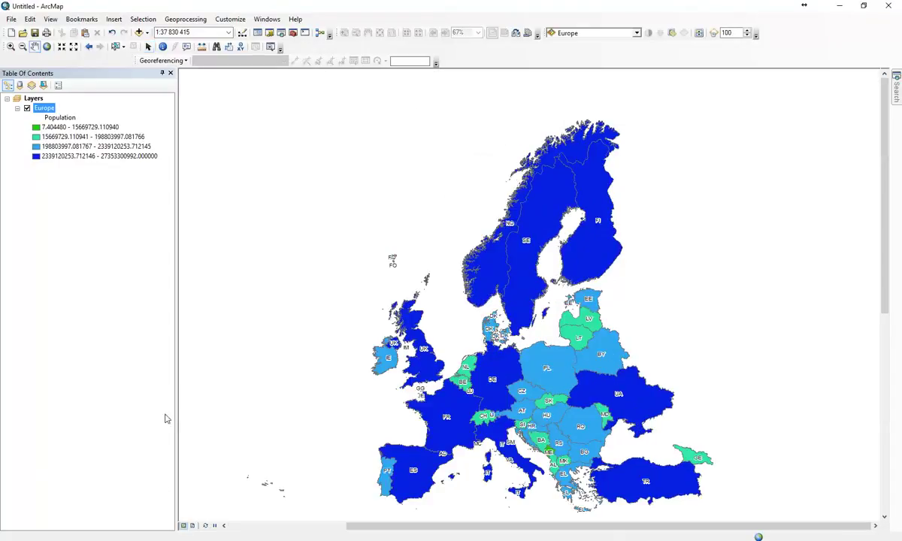
{"action": "left_click", "coordinate": [147, 33]}
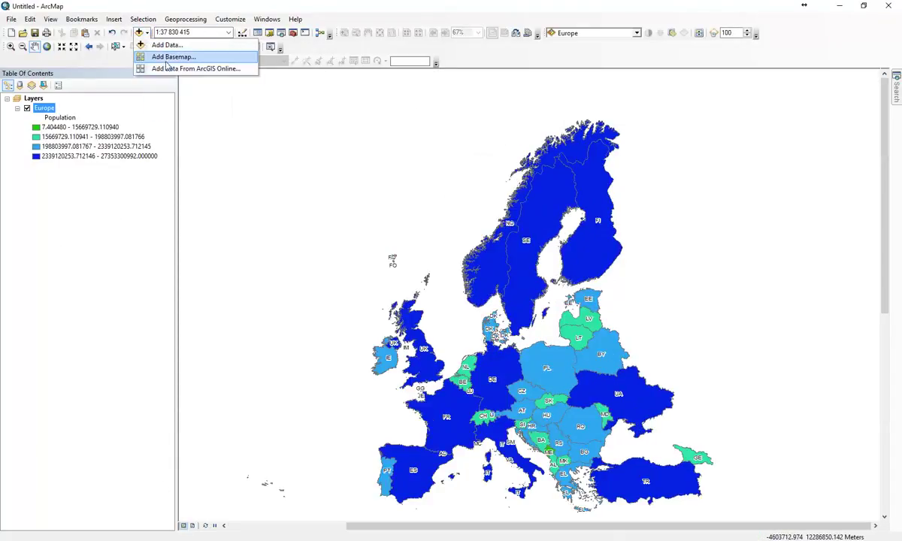
{"action": "left_click", "coordinate": [161, 57]}
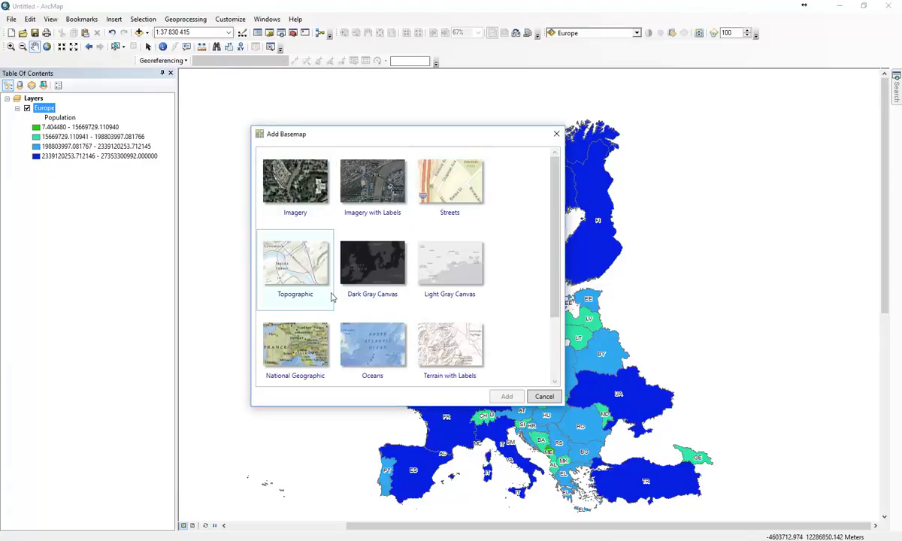
{"action": "left_click", "coordinate": [297, 261]}
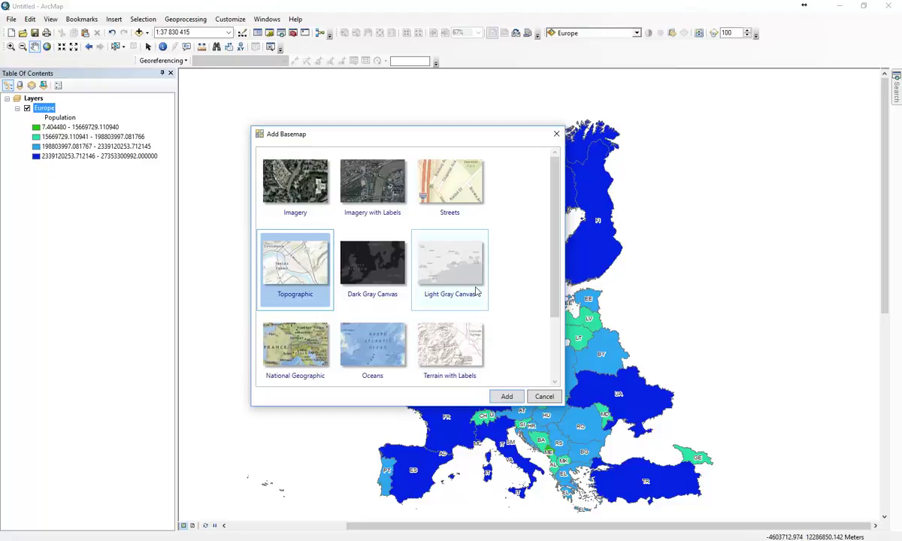
{"action": "left_click", "coordinate": [507, 396]}
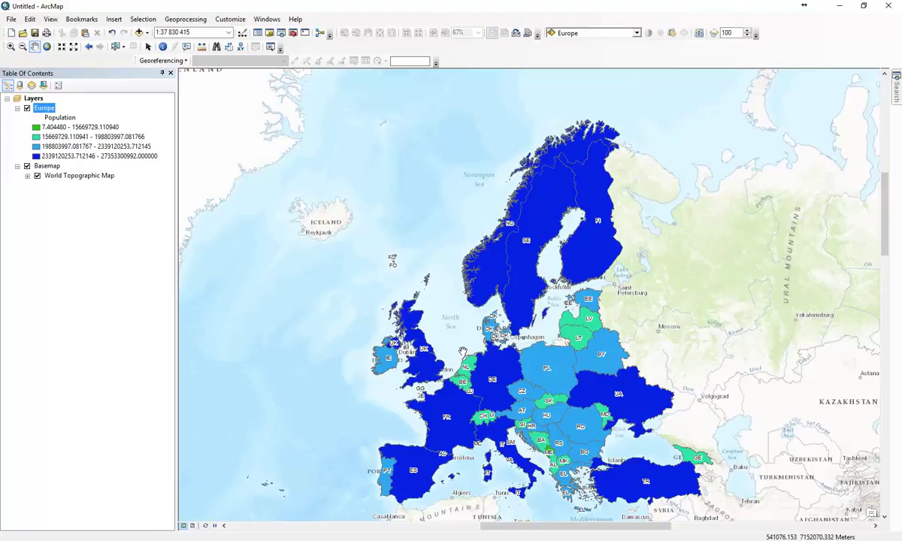
Give the Europe layer a single symbol with no fill colour and red outlines.
{"action": "double_click", "coordinate": [40, 110]}
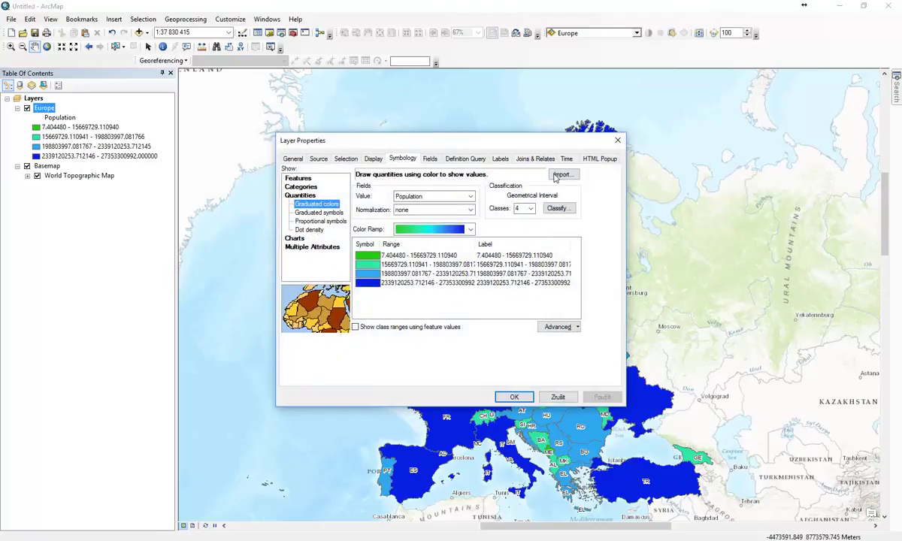
{"action": "left_click", "coordinate": [305, 179]}
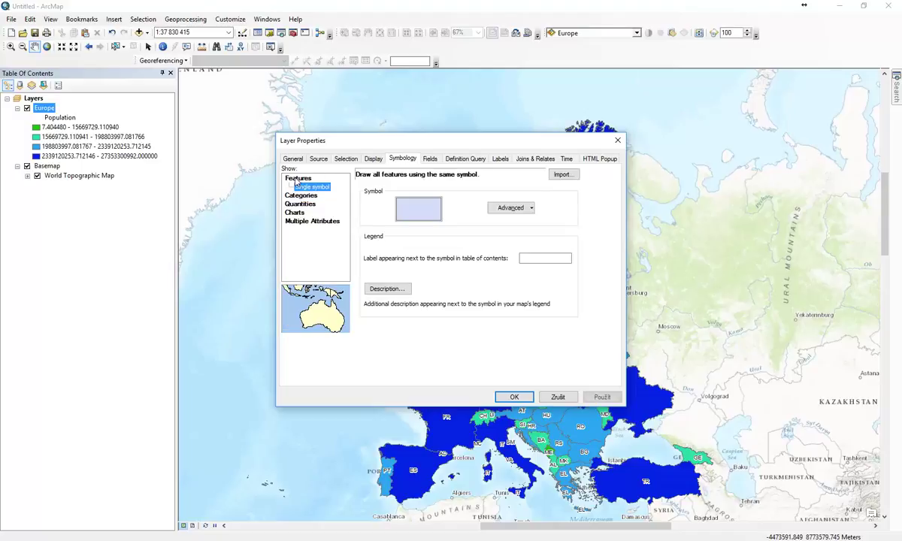
{"action": "left_click", "coordinate": [413, 207]}
{"action": "left_click", "coordinate": [557, 238]}
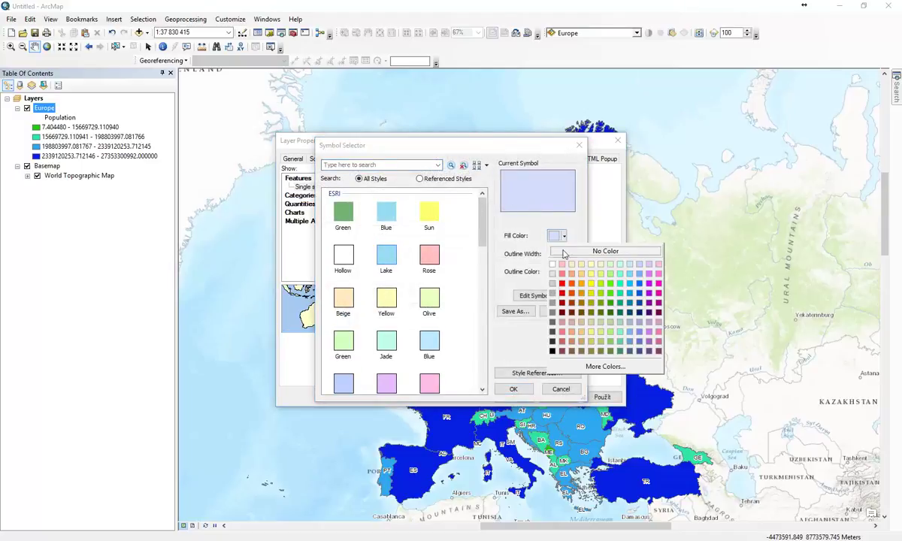
{"action": "left_click", "coordinate": [564, 248]}
{"action": "left_click", "coordinate": [558, 273]}
{"action": "left_click", "coordinate": [562, 318]}
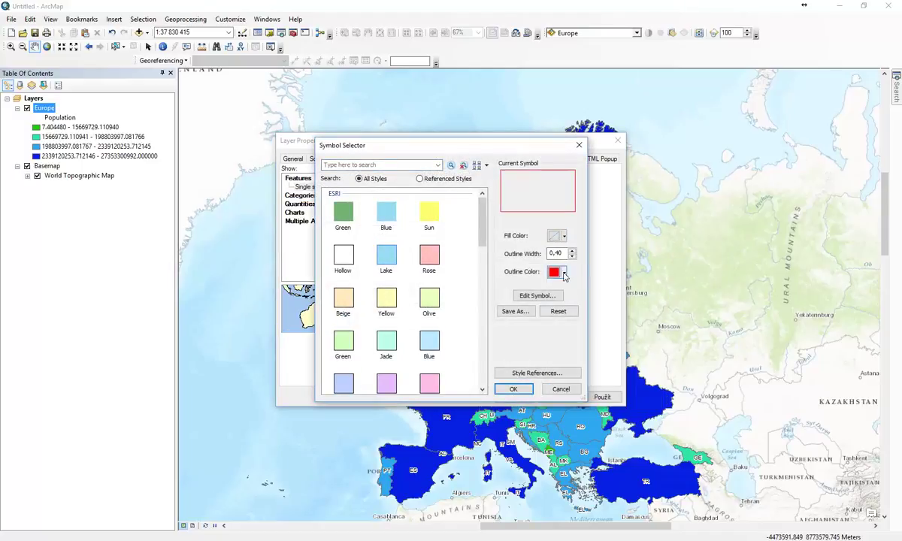
{"action": "left_click", "coordinate": [572, 251]}
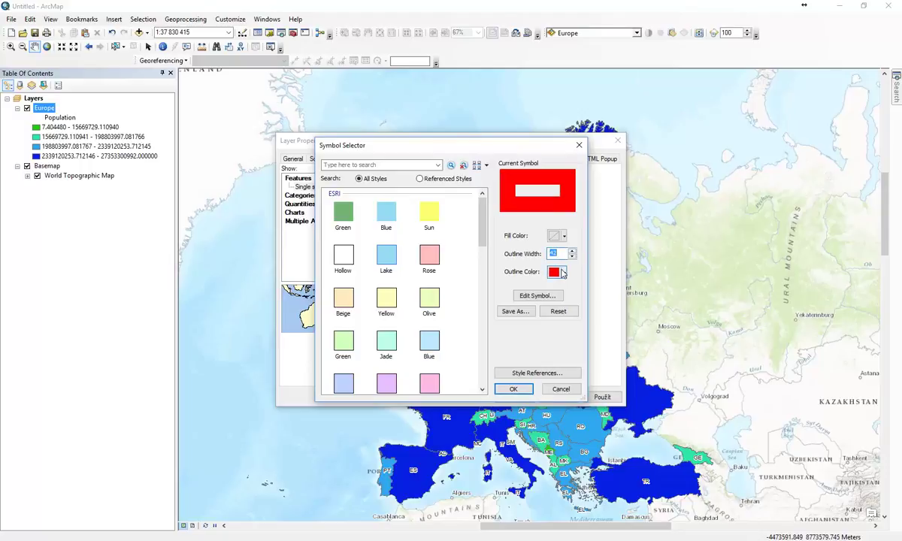
{"action": "left_click", "coordinate": [513, 389]}
{"action": "left_click", "coordinate": [513, 396]}
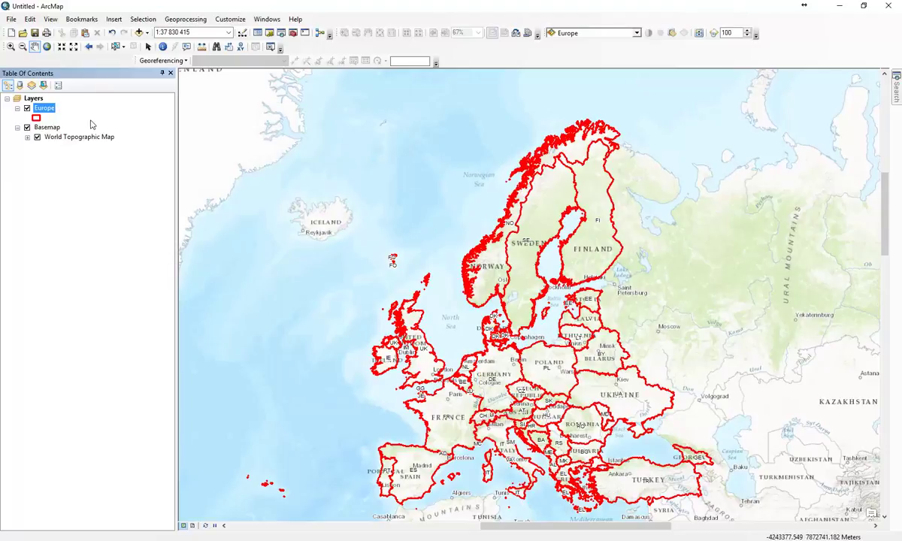
Zoom in to the German–Czech border near Altenberg and Neu Rehefeld to compare outlines.
{"action": "left_click", "coordinate": [10, 46]}
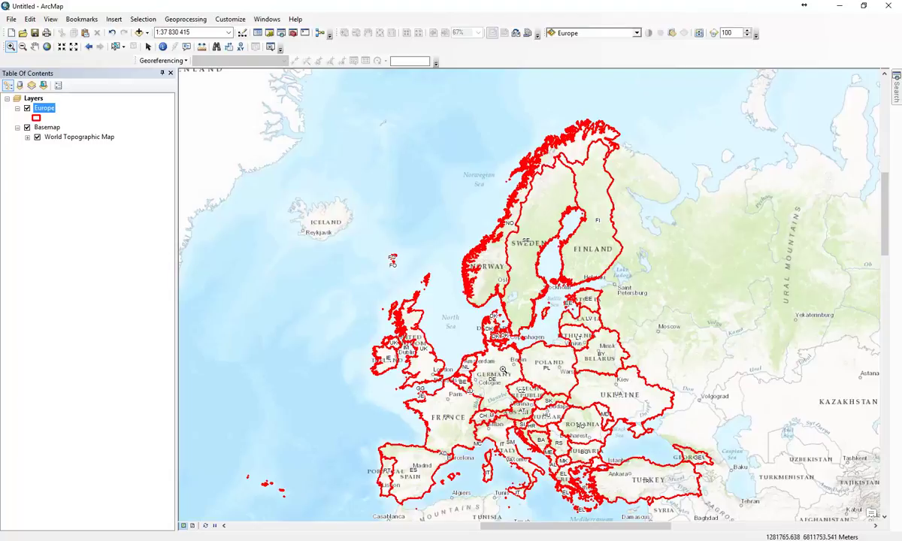
{"action": "left_click_drag", "start_coordinate": [497, 369], "coordinate": [530, 389]}
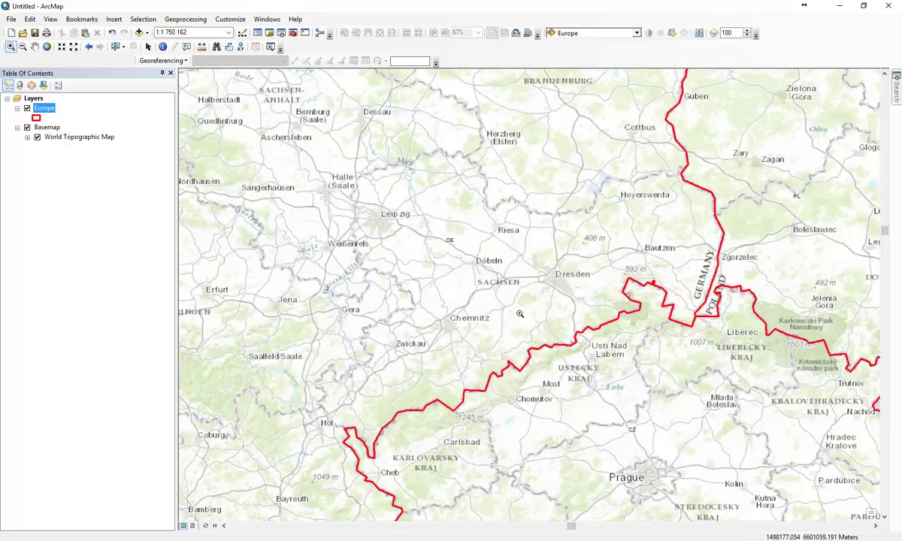
{"action": "left_click_drag", "start_coordinate": [519, 313], "coordinate": [588, 369]}
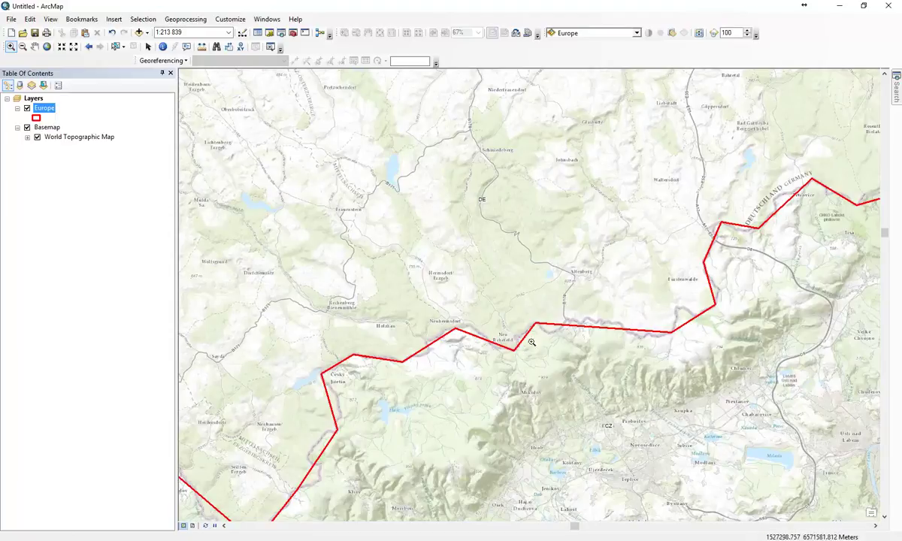
{"action": "left_click_drag", "start_coordinate": [510, 284], "coordinate": [610, 373]}
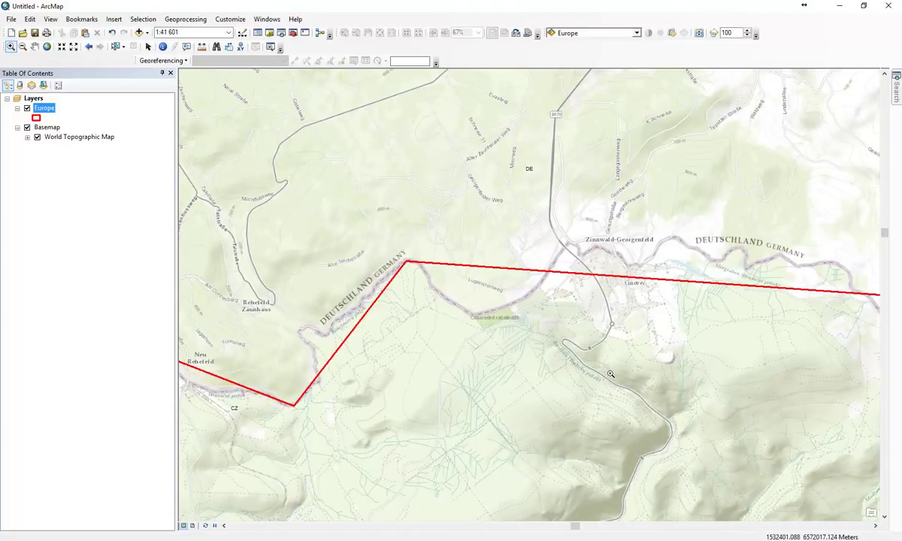
{"action": "scroll", "coordinate": [535, 293], "scroll_direction": "up", "scroll_amount": 2}
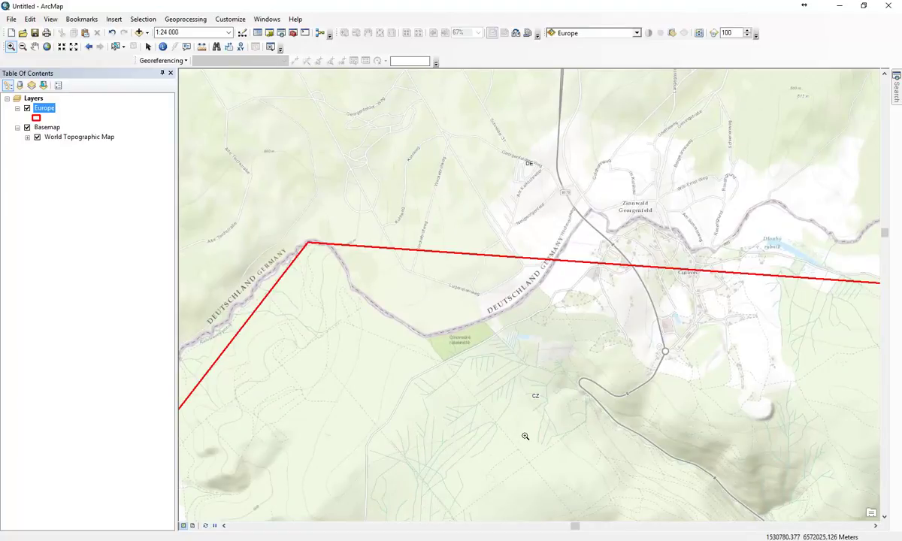
{"action": "scroll", "coordinate": [525, 436], "scroll_direction": "up", "scroll_amount": 4}
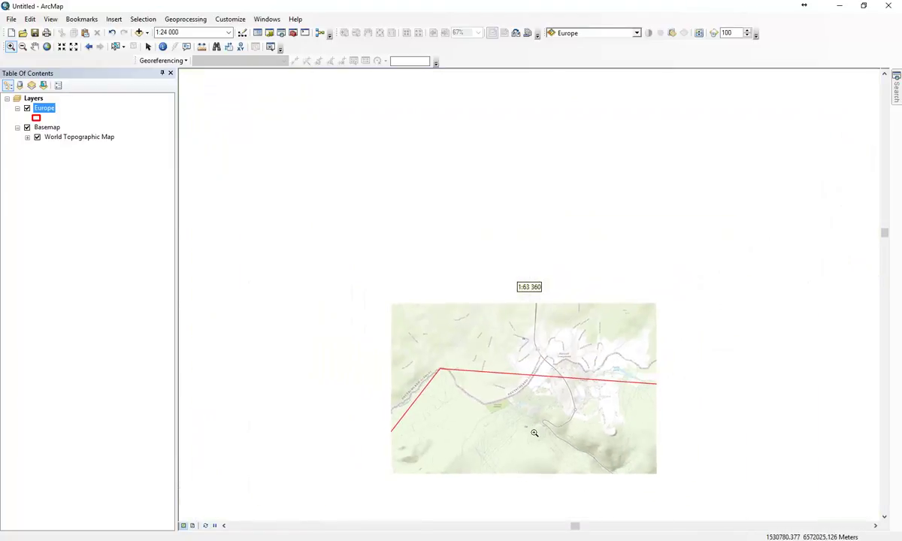